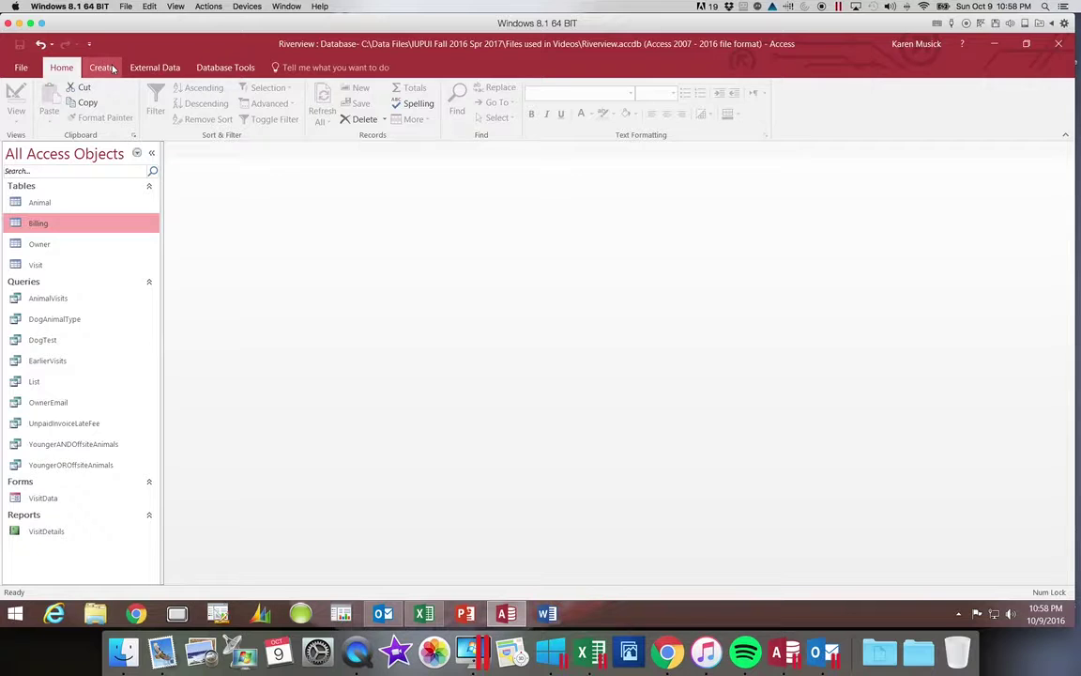
Create a new query in Design View based on the Billing table
left_click(110, 69)
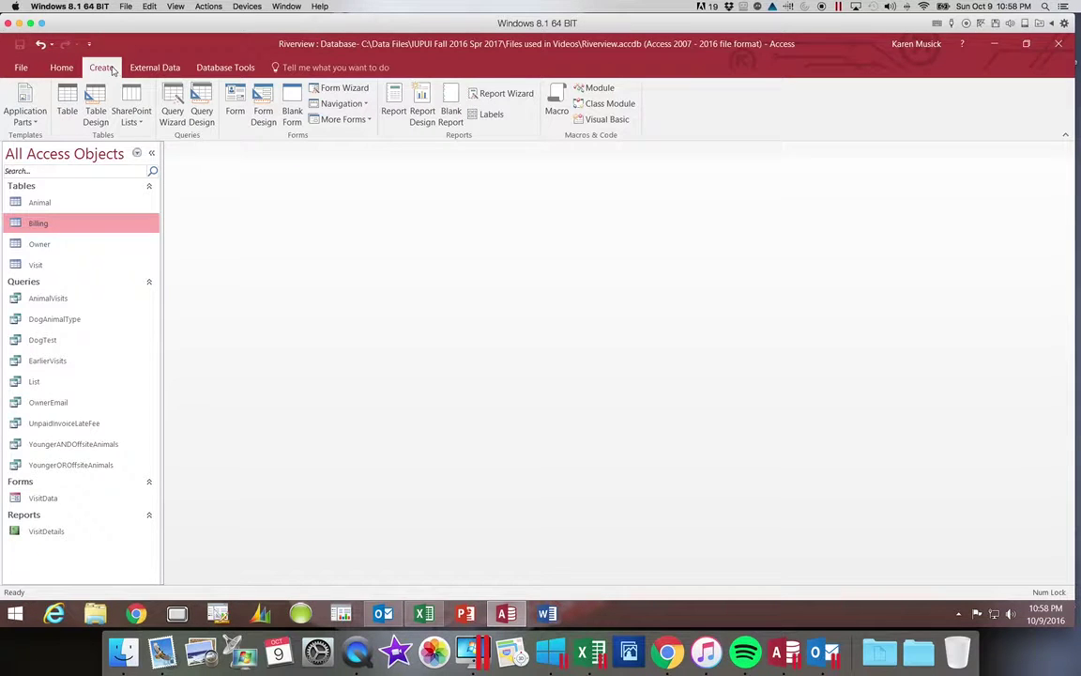
left_click(202, 111)
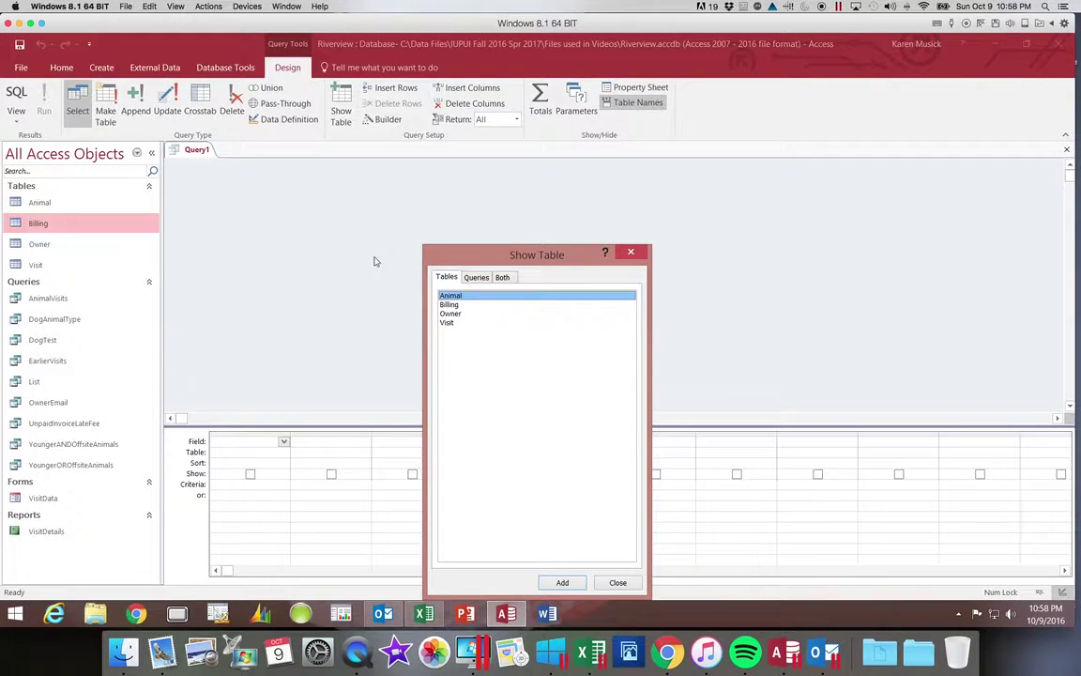
double_click(449, 304)
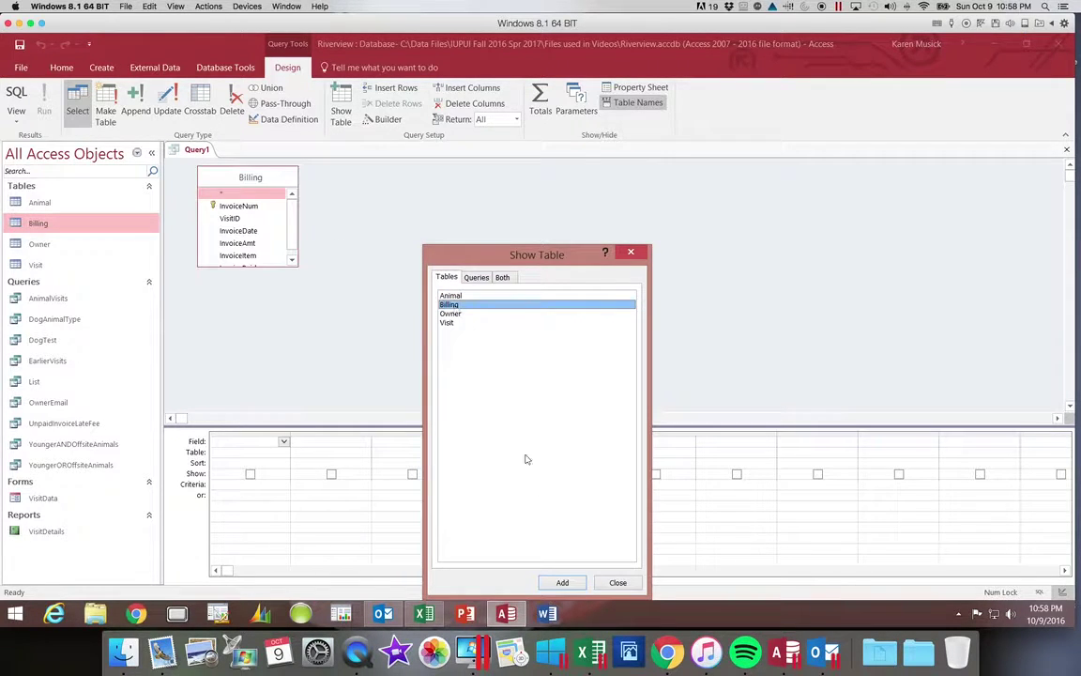
left_click(617, 582)
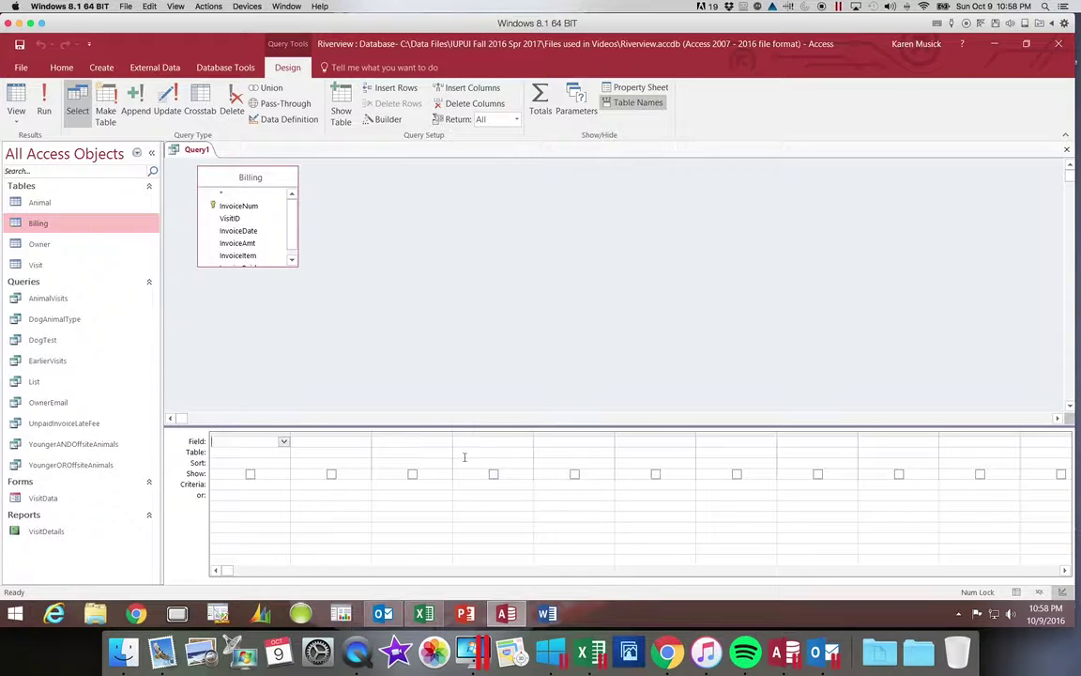
Add the InvoiceAmt field to the query grid three times and turn on the Total row
double_click(237, 244)
double_click(237, 244)
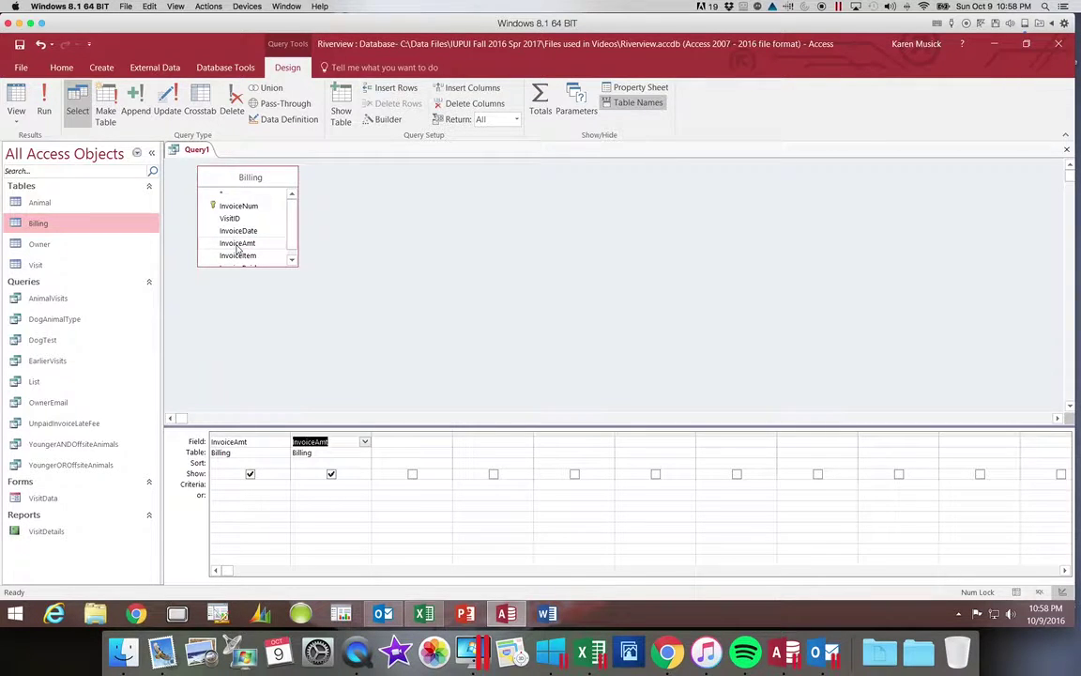
double_click(237, 244)
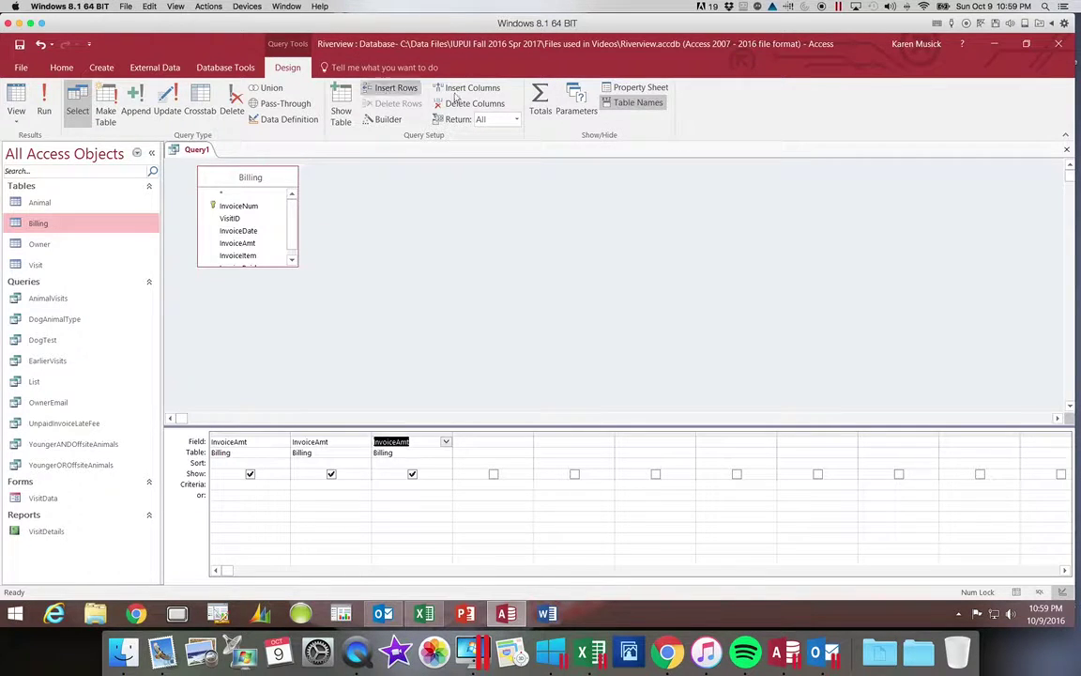
left_click(542, 106)
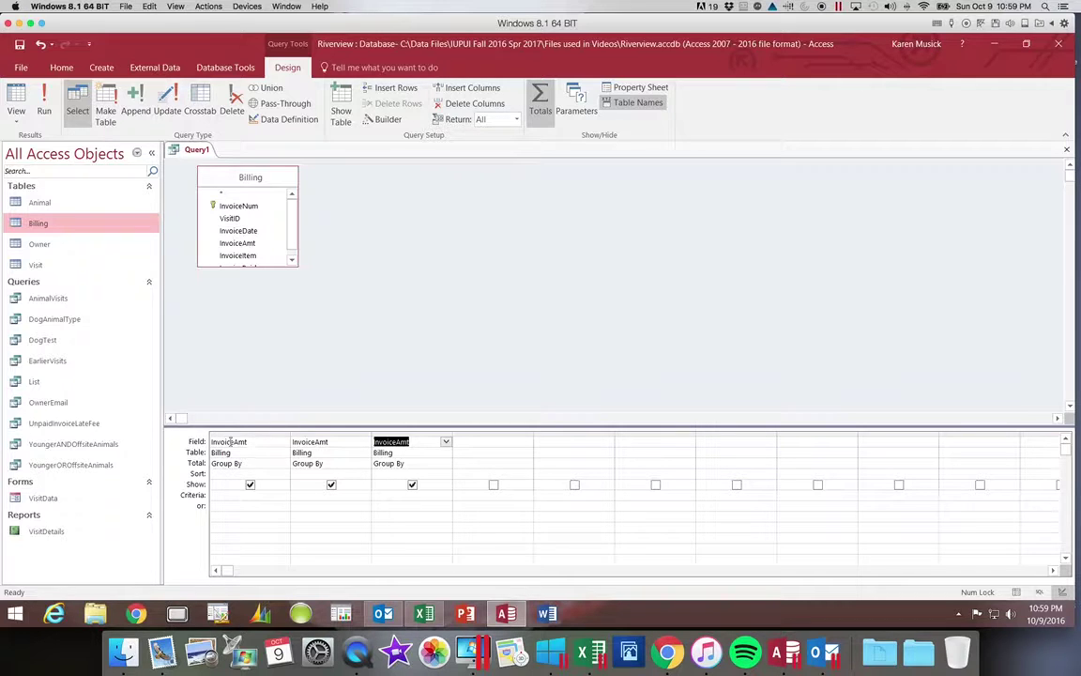
Set the totals of the three InvoiceAmt columns to Min, Avg and Max, in that order
left_click(284, 463)
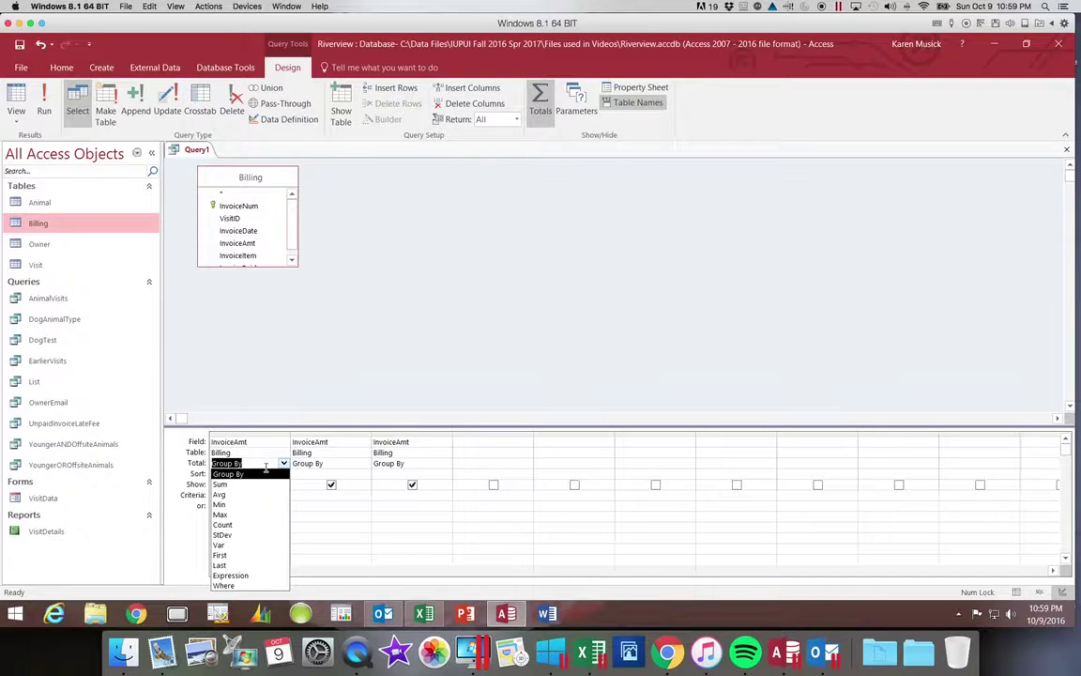
left_click(255, 504)
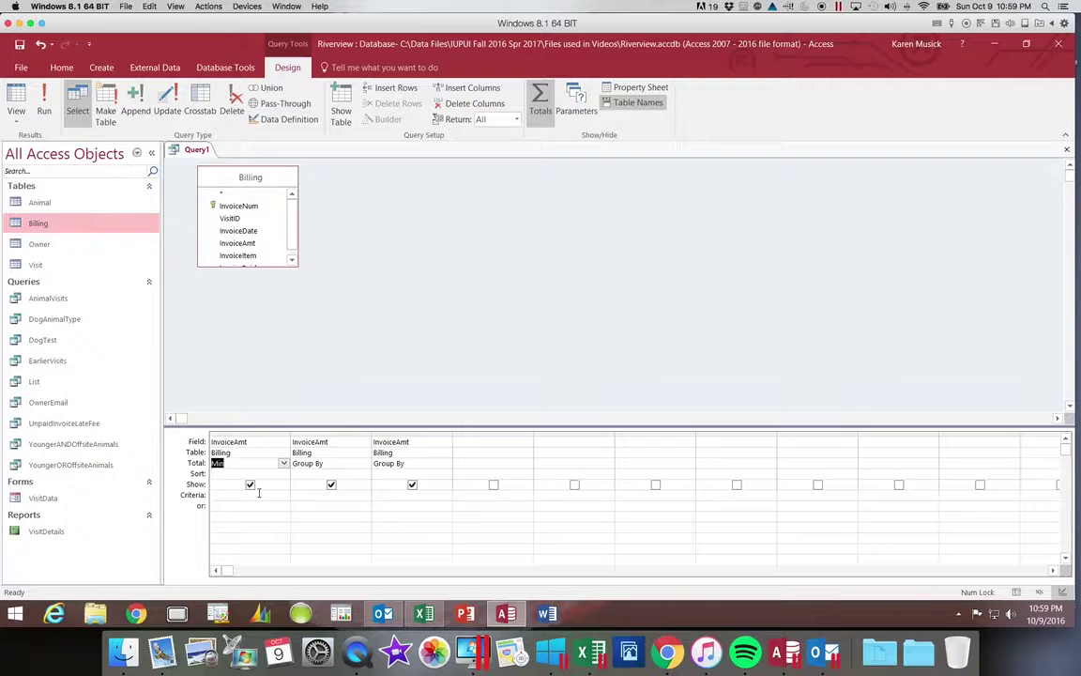
left_click(352, 463)
left_click(364, 464)
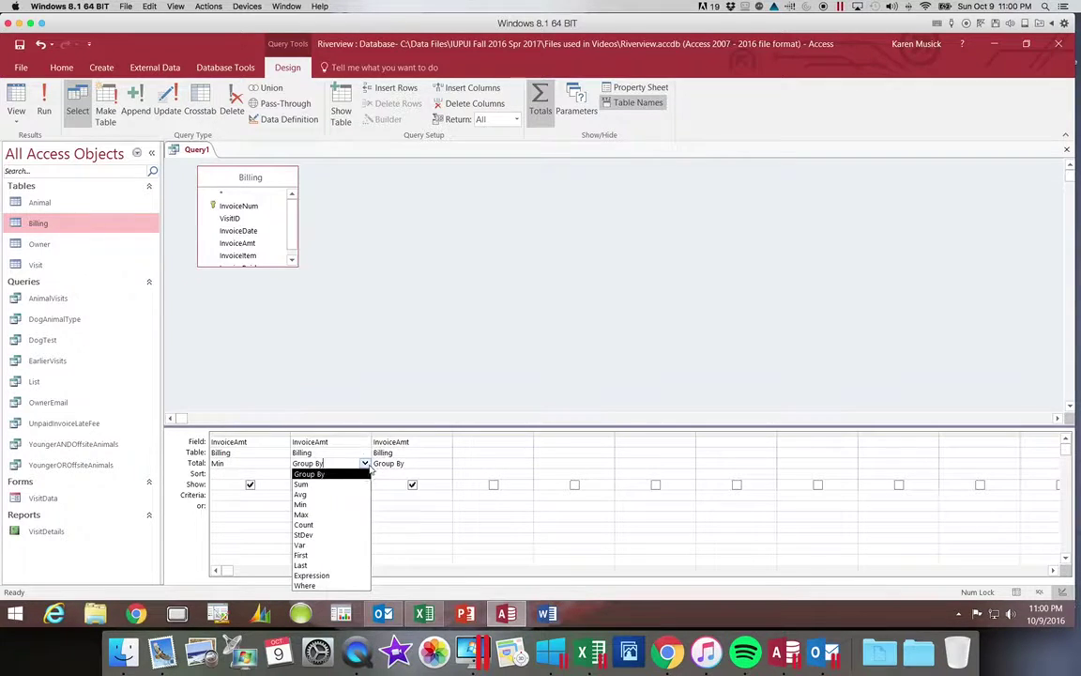
left_click(357, 495)
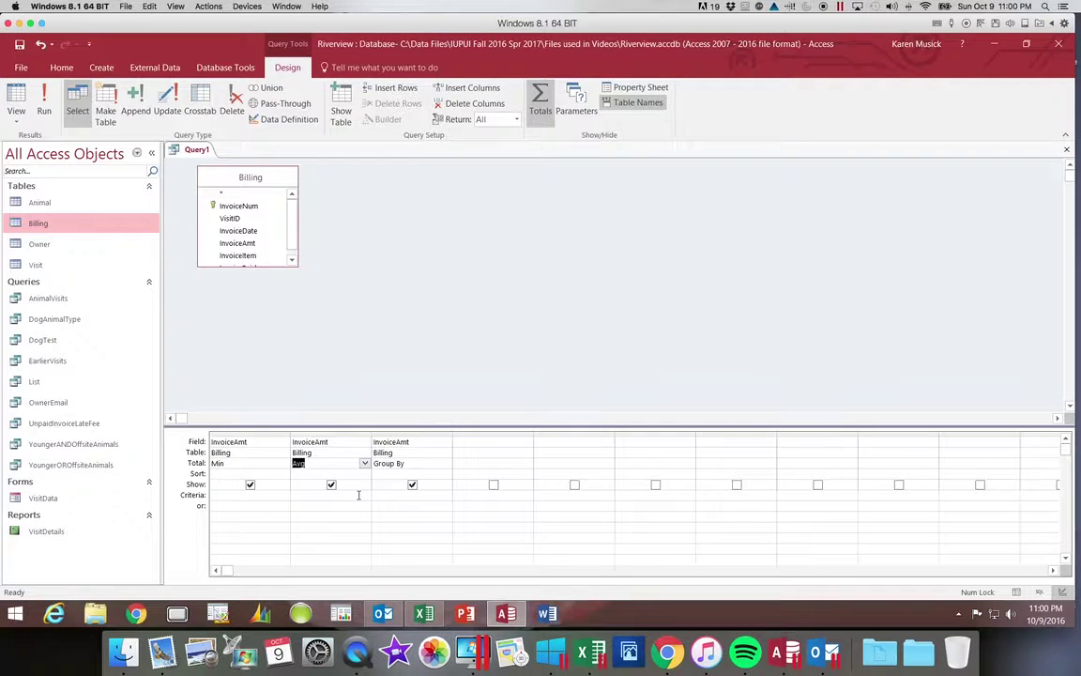
left_click(436, 463)
left_click(446, 463)
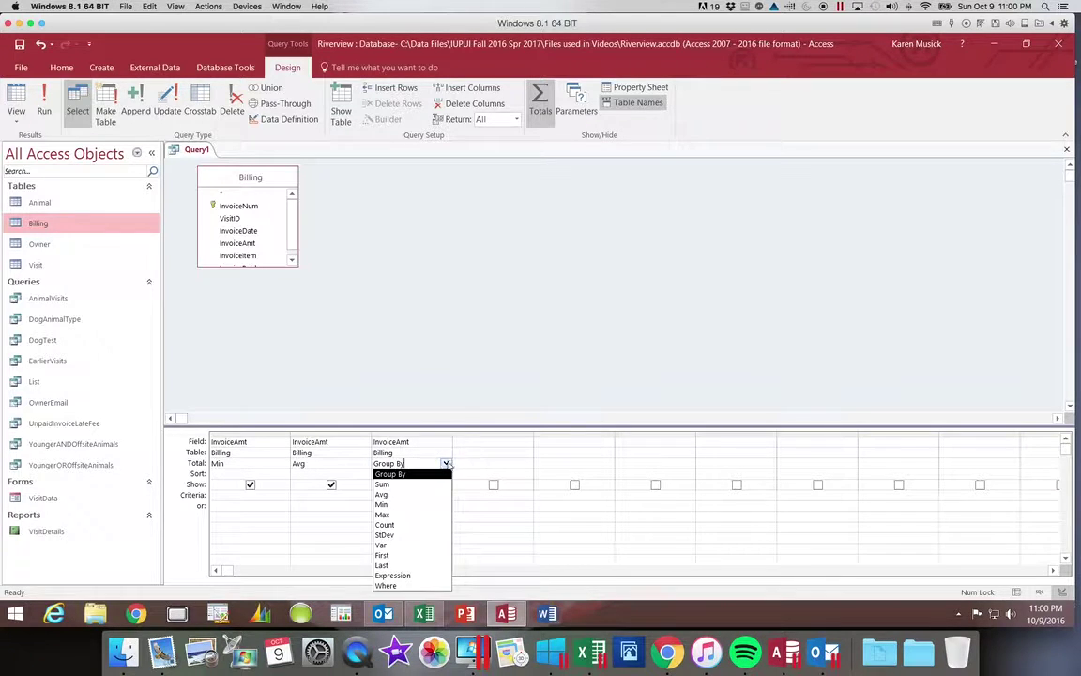
left_click(436, 514)
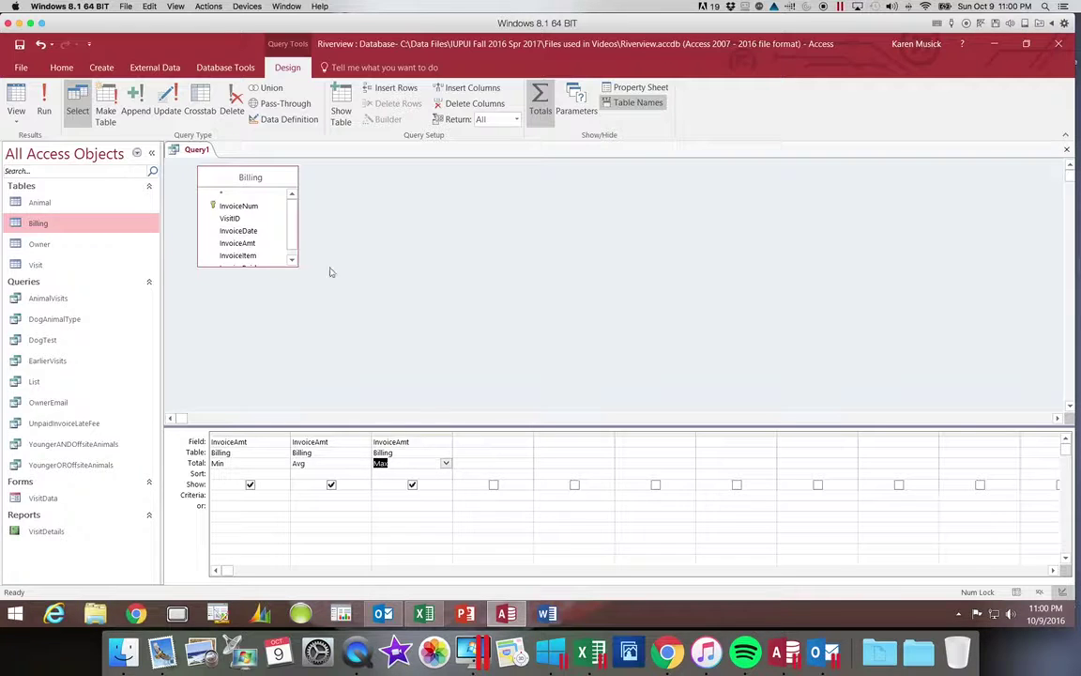
Add a fourth InvoiceAmt column to the query grid and set its total to Sum
left_click(254, 245)
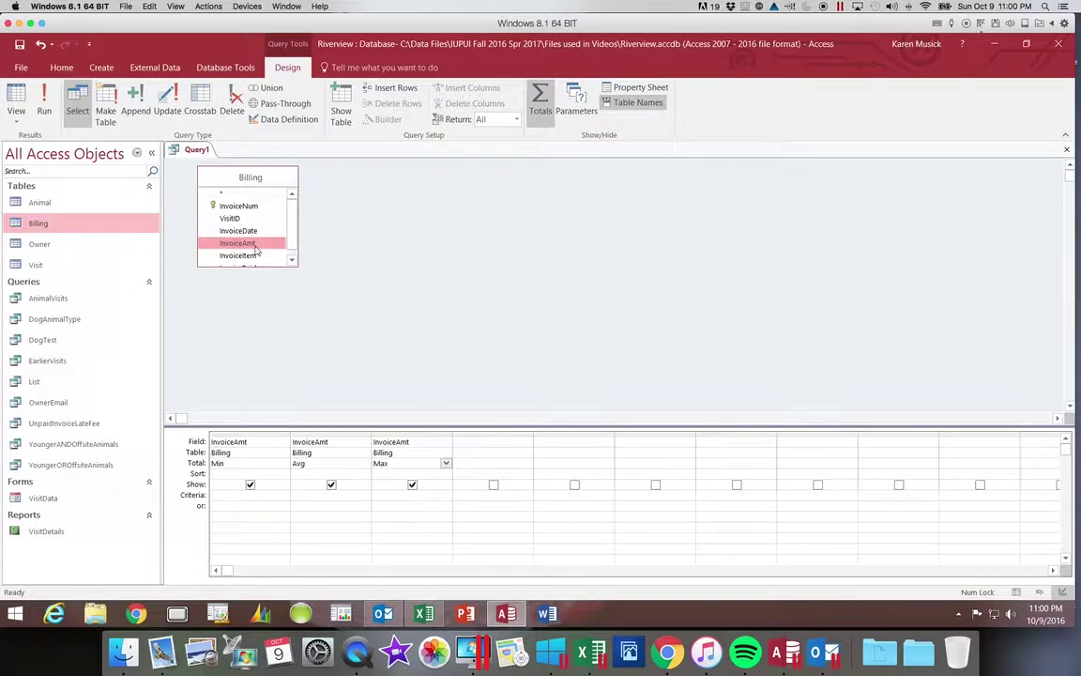
double_click(254, 245)
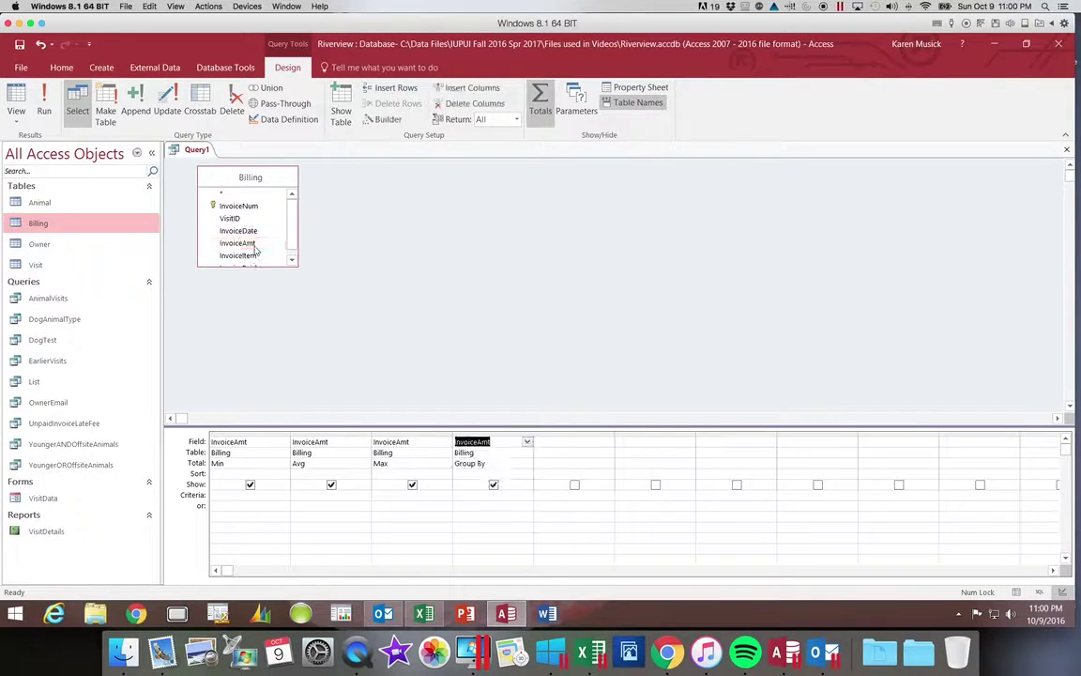
left_click(526, 465)
left_click(507, 484)
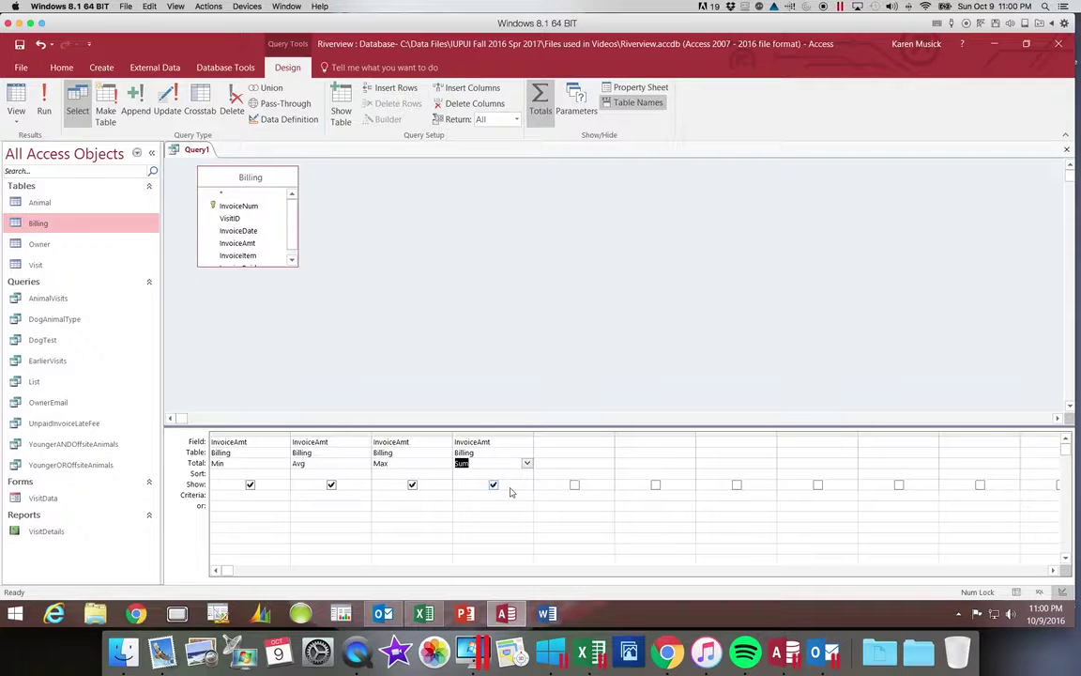
Run the query and fit all four result columns to the width of their headings
left_click(44, 105)
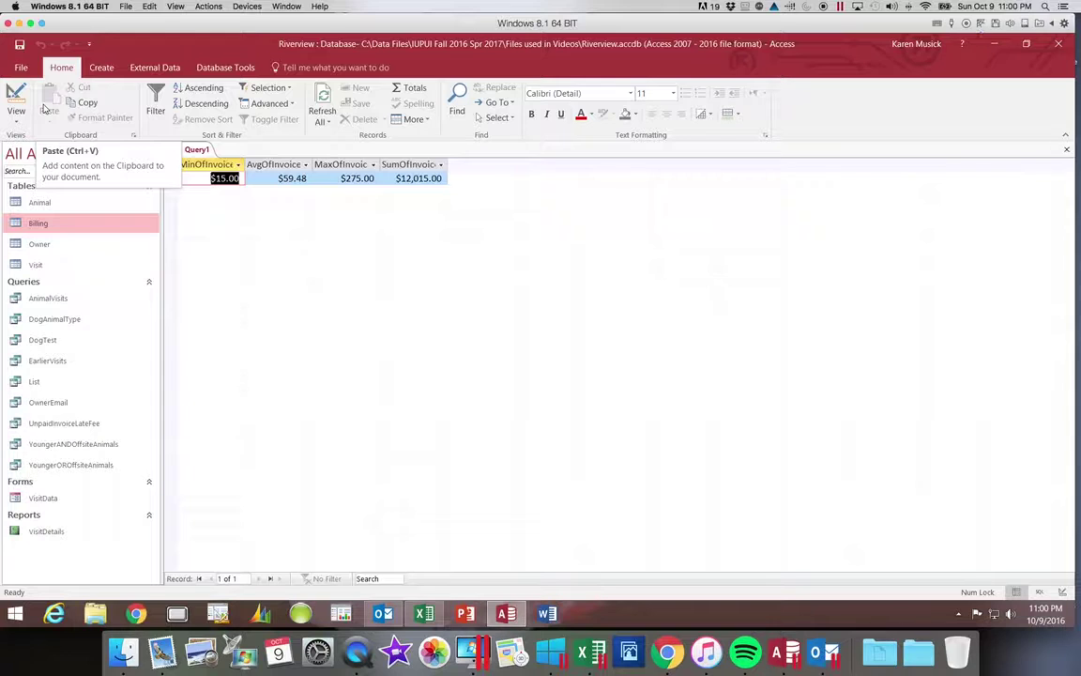
left_click(242, 165)
left_click(242, 165)
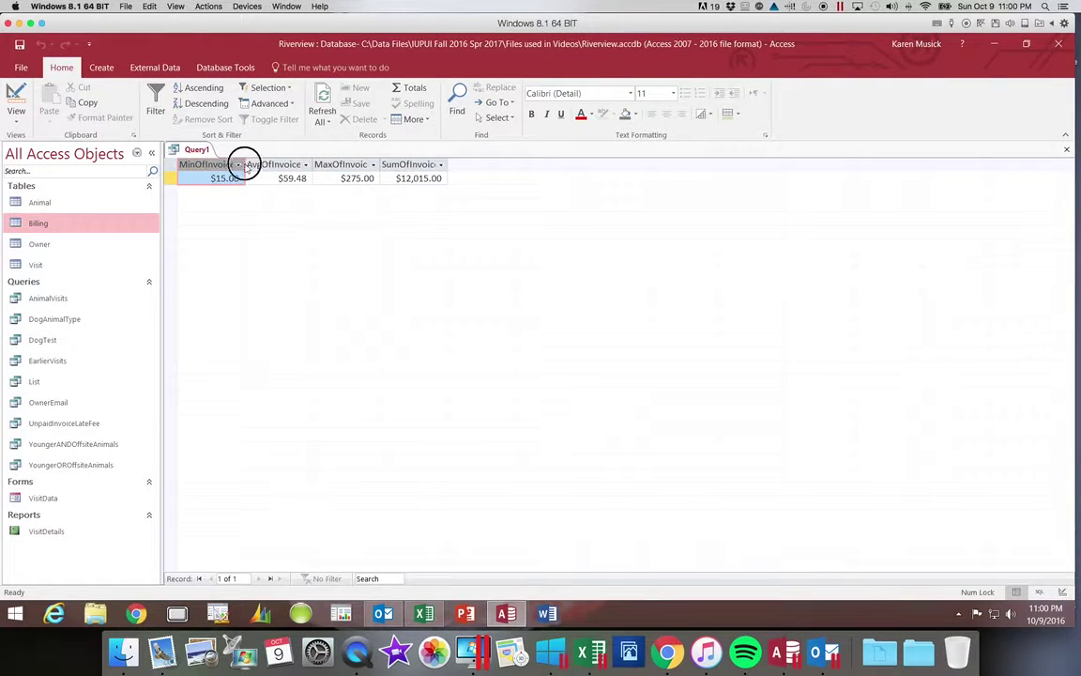
left_click(242, 165)
left_click(242, 165)
double_click(243, 165)
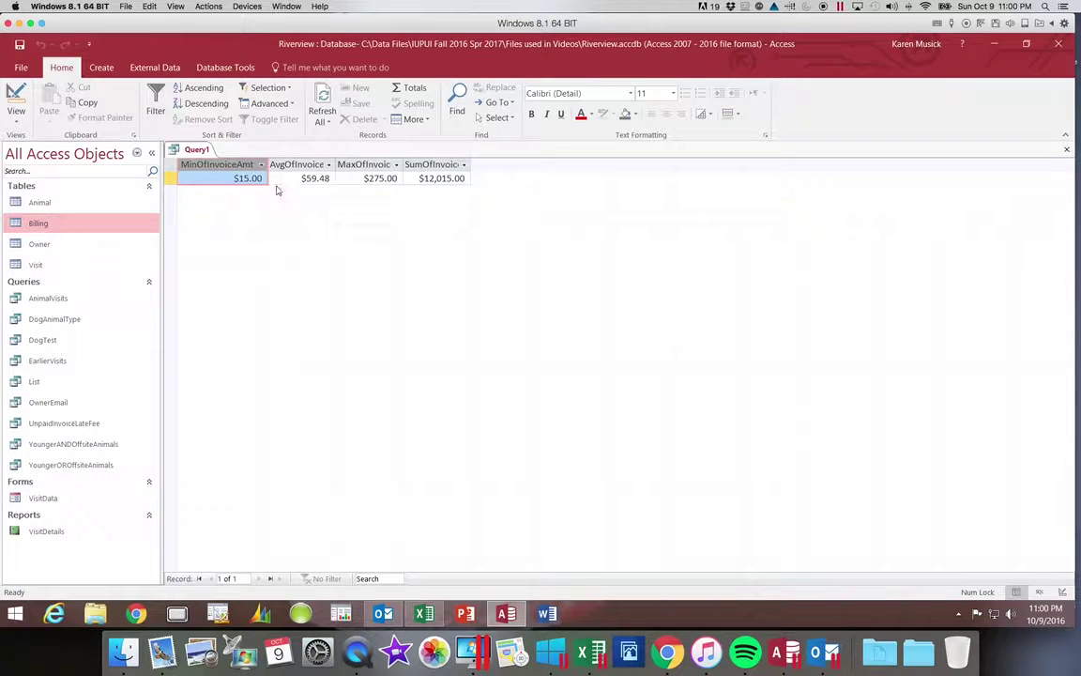
double_click(333, 165)
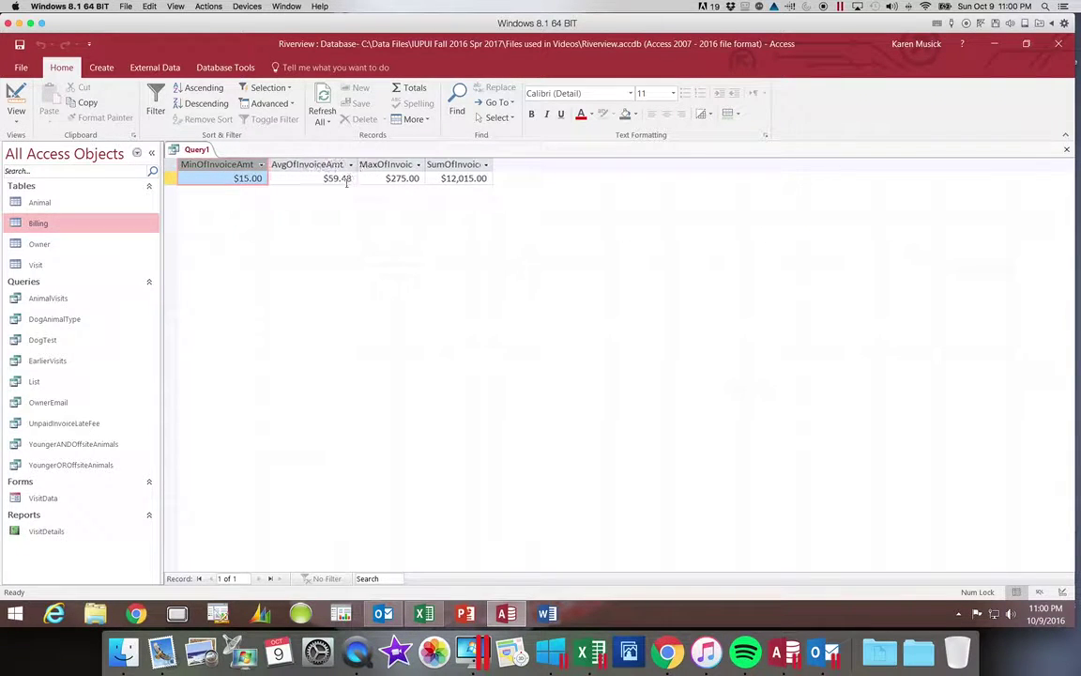
double_click(426, 165)
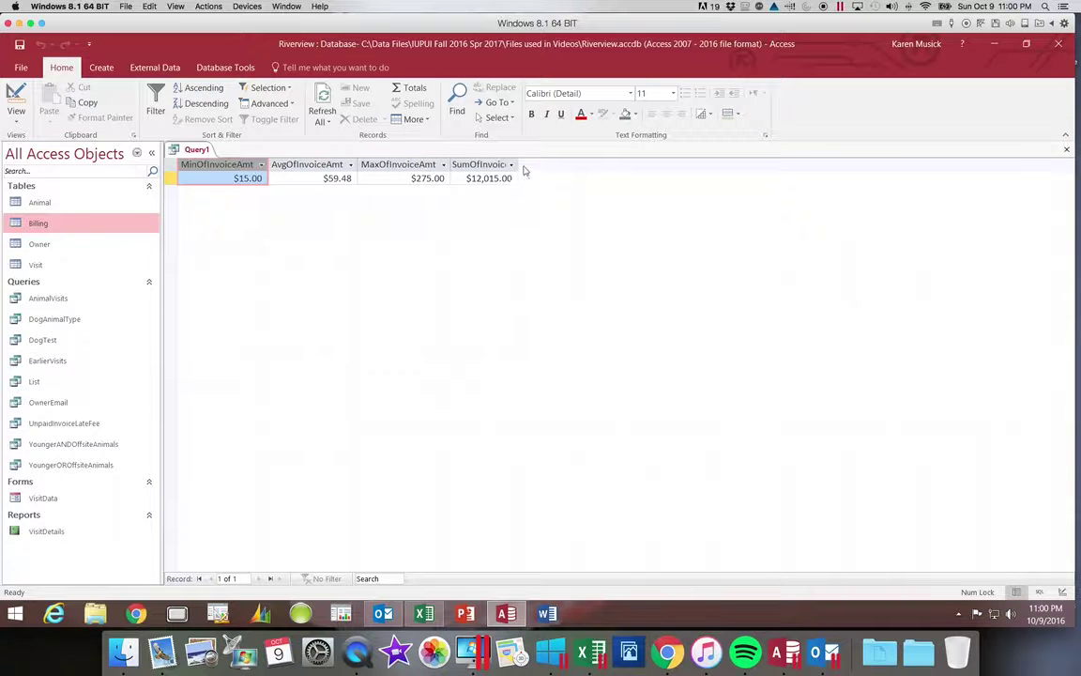
double_click(517, 165)
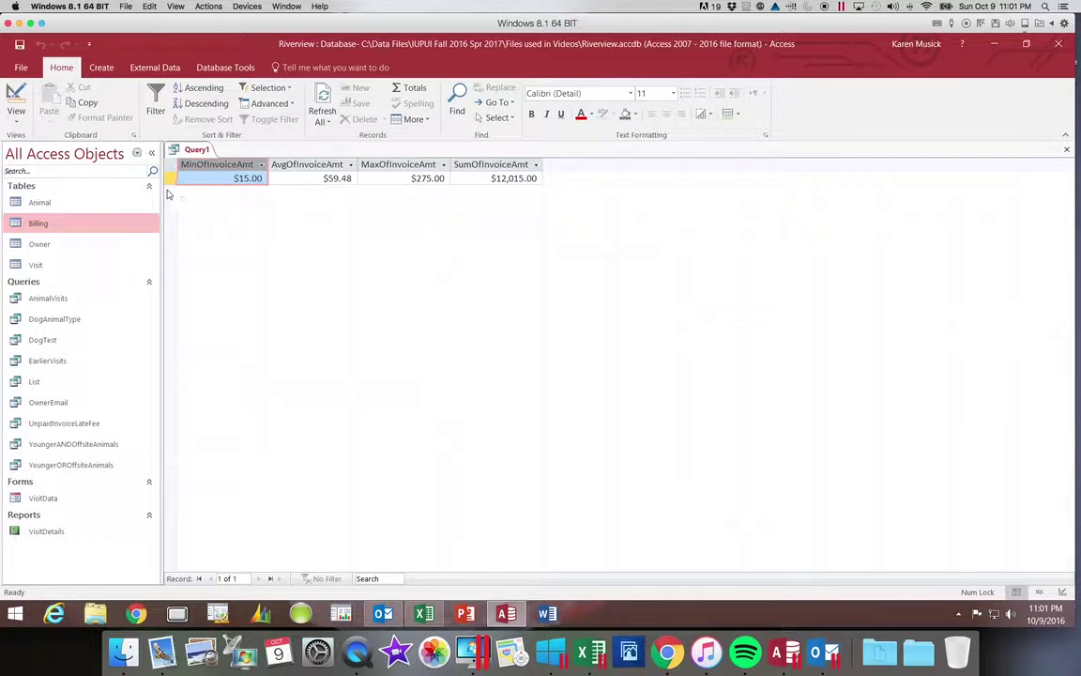
Back in the query design, add a fifth InvoiceAmt column and set its total to Count
left_click(16, 122)
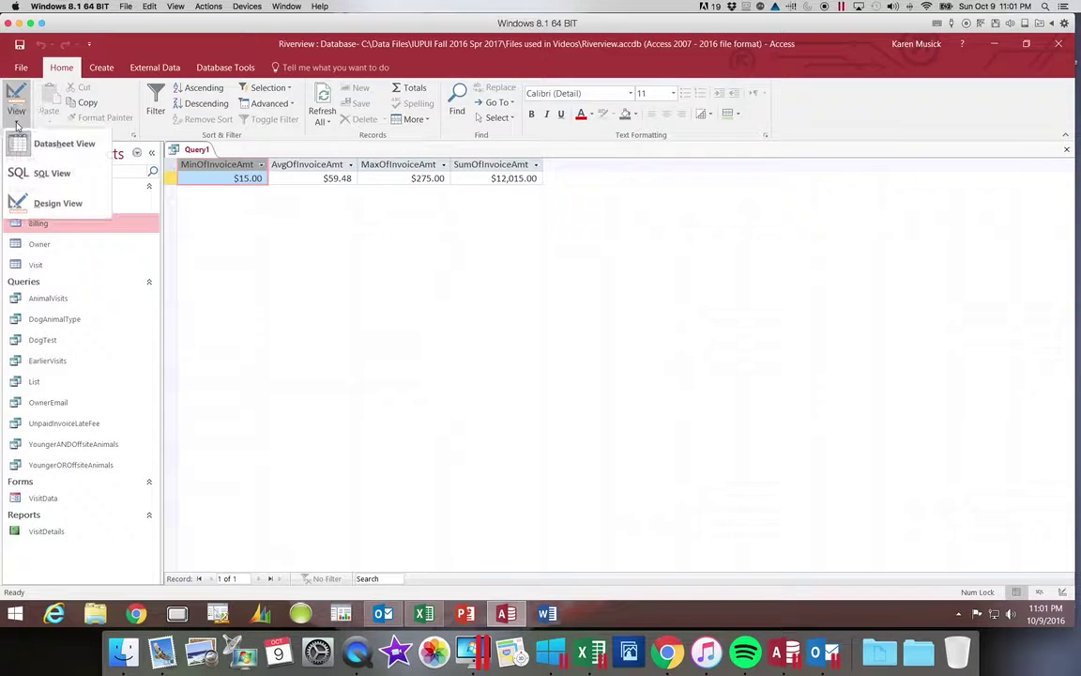
left_click(37, 202)
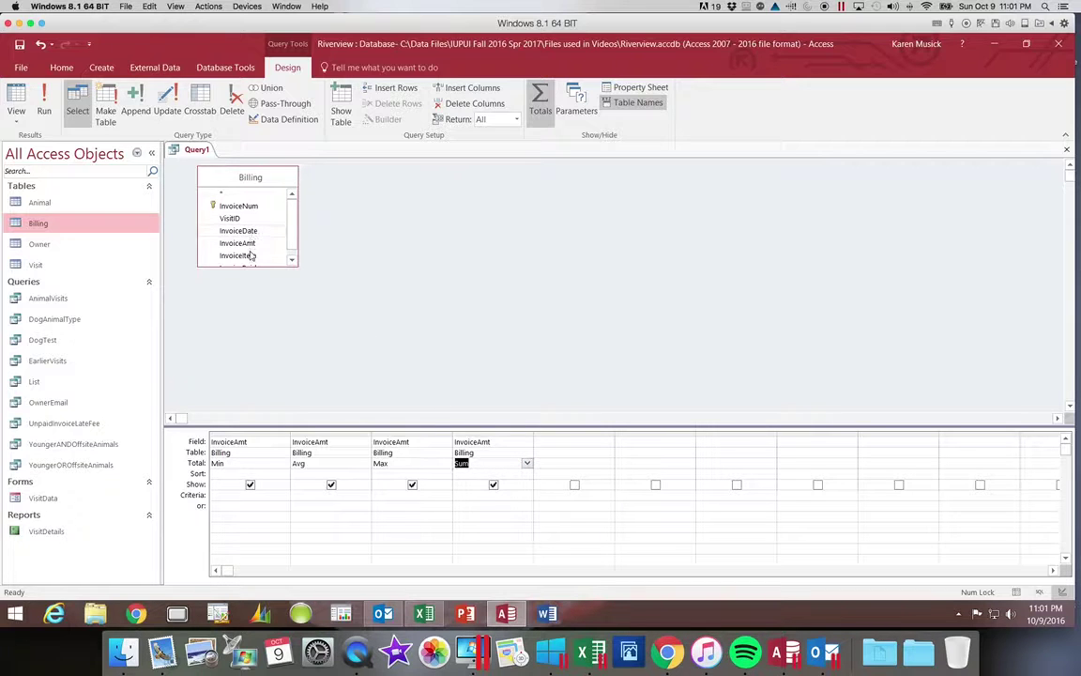
left_click_drag(238, 243, 549, 441)
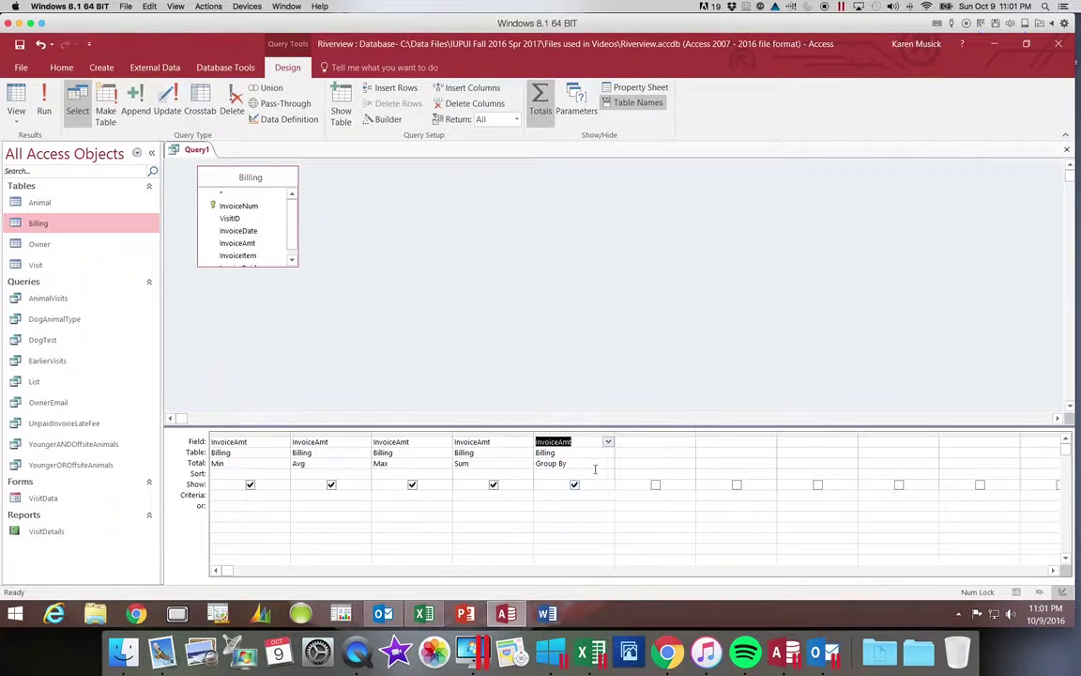
left_click(608, 464)
left_click(608, 464)
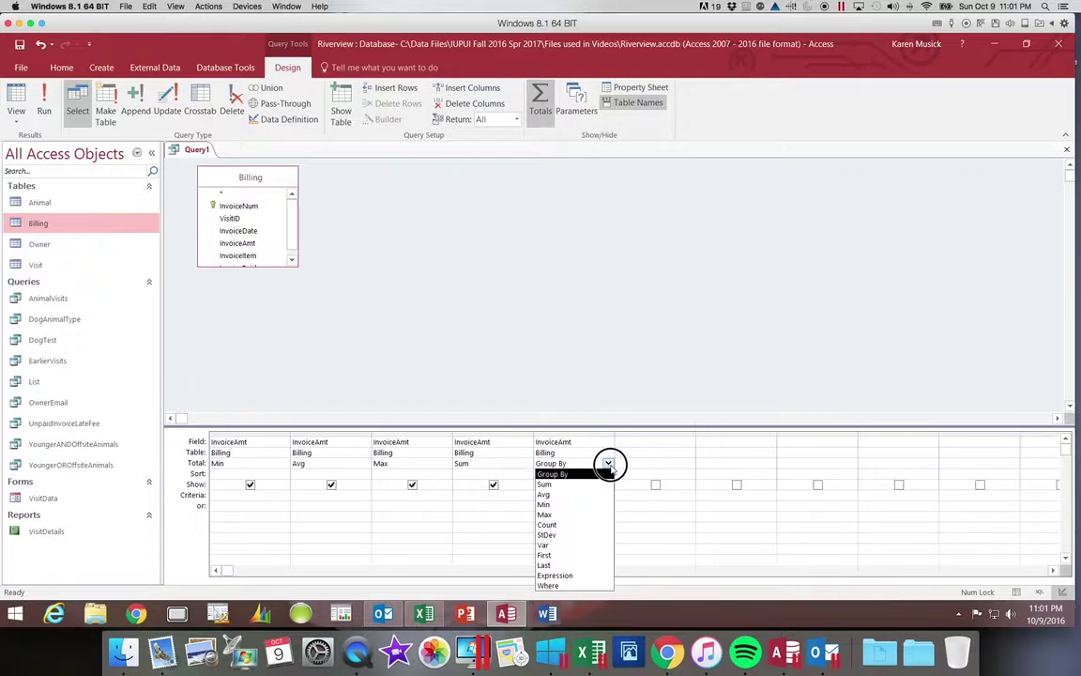
left_click(601, 523)
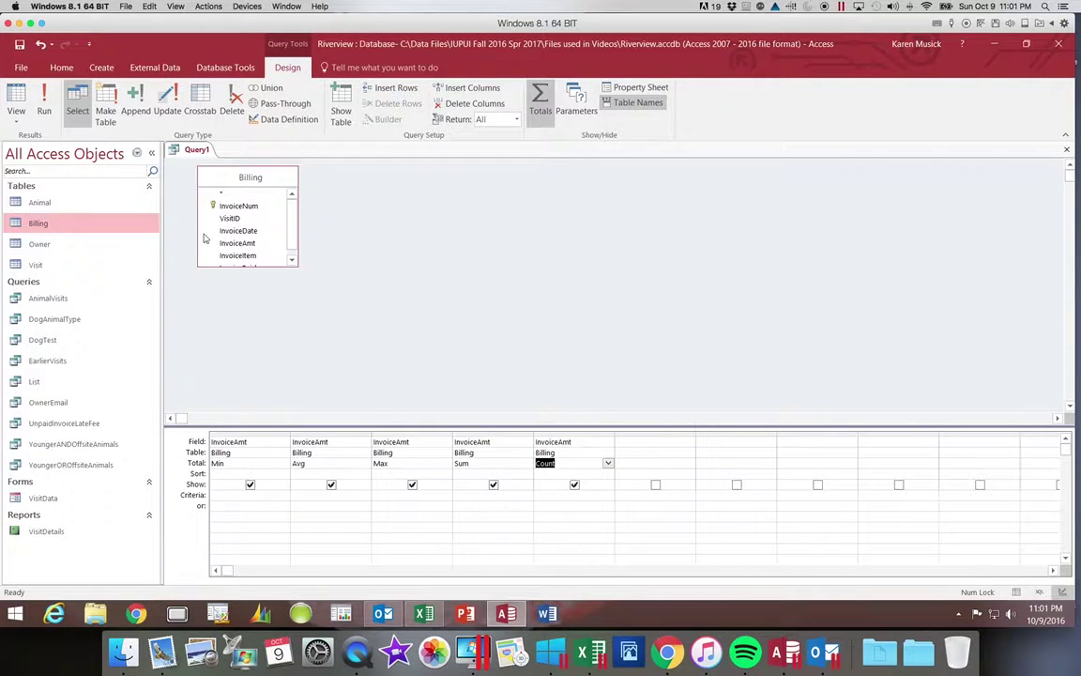
Run the query again and fit the count column to the width of its heading
left_click(44, 103)
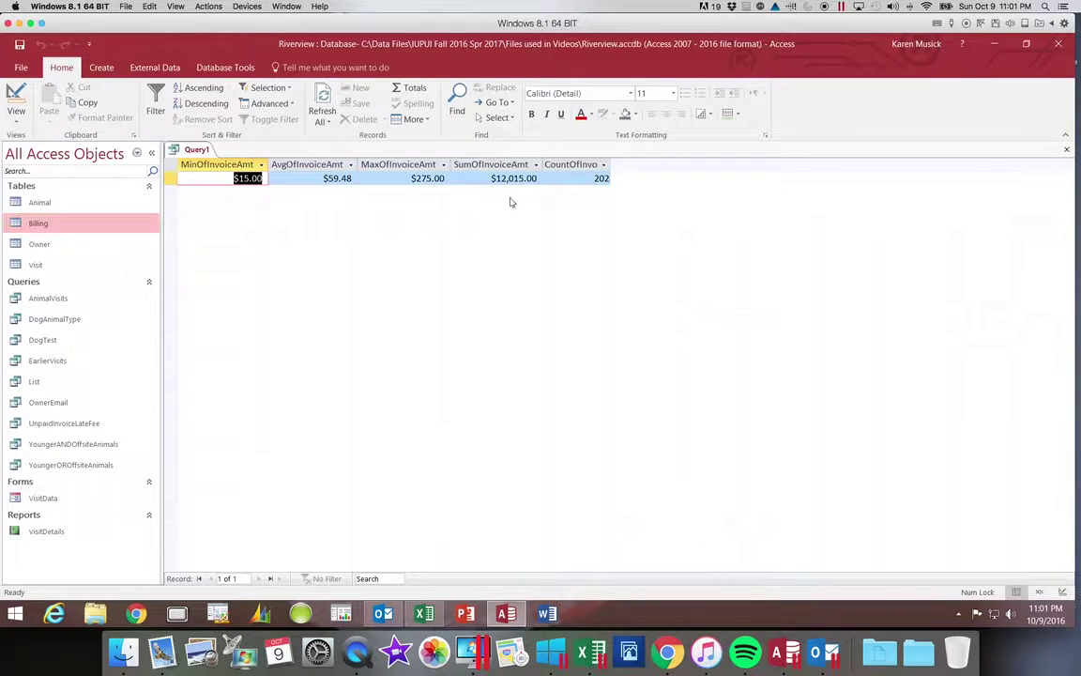
double_click(610, 164)
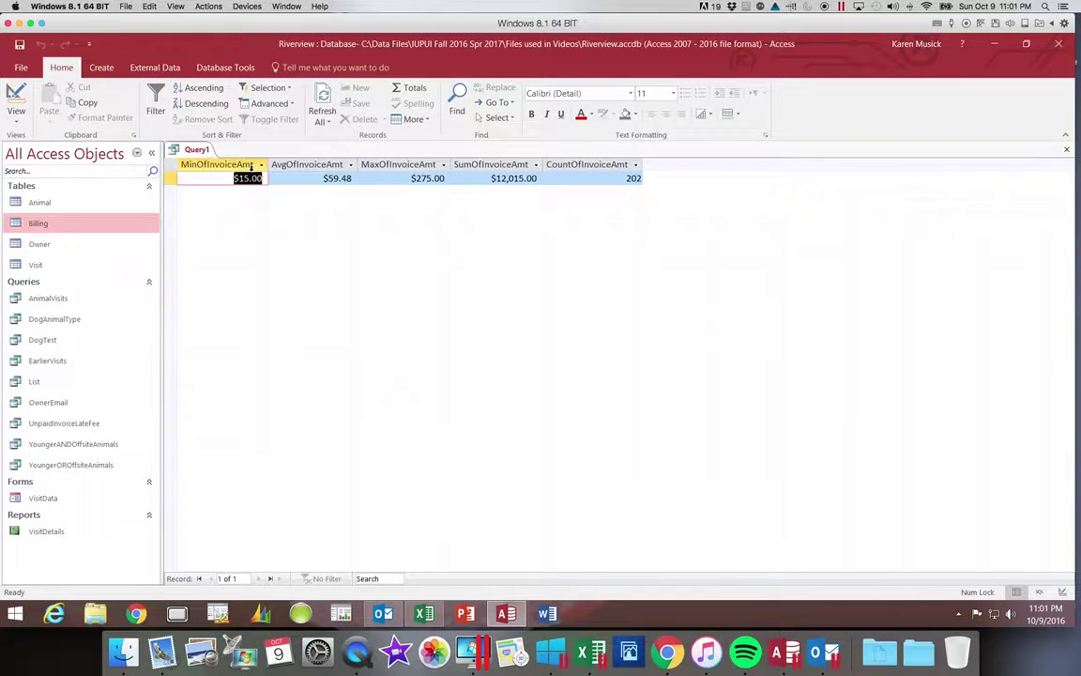
In the query design, name the Min column MinimumInvoiceAmt with a field alias and widen it to show the full expression
left_click(15, 98)
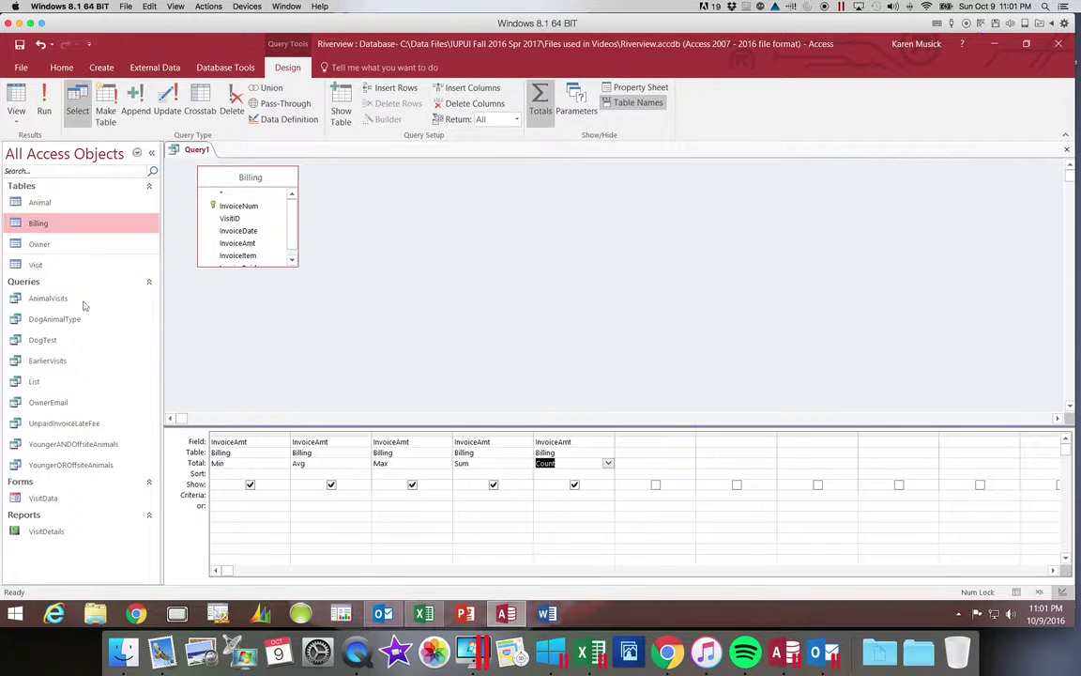
left_click(221, 441)
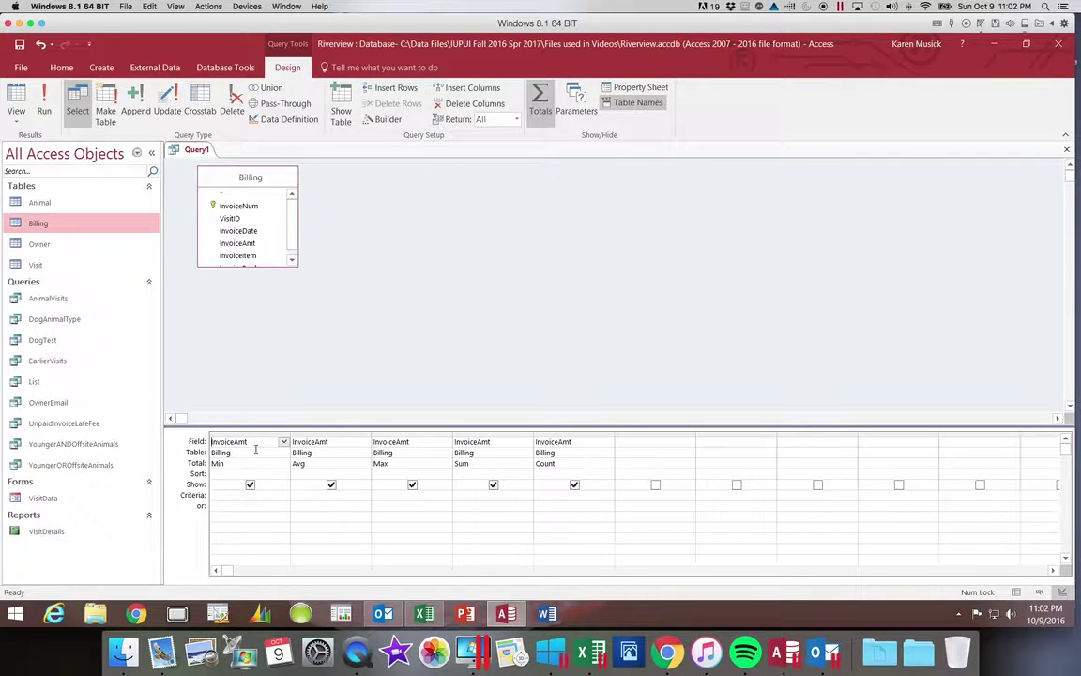
type("Minimum")
type("InvoiceAmt")
type(":Invoic")
left_click_drag(290, 436, 349, 436)
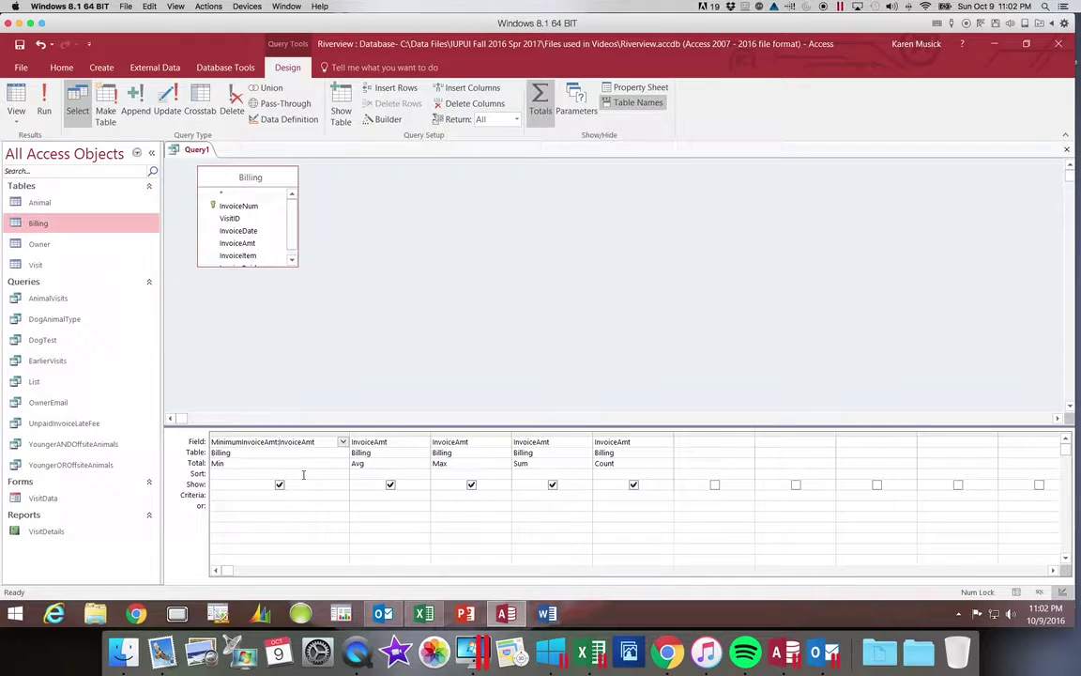
Name the Avg column AverageInvoiceAmt with a field alias and widen it to show the full expression
left_click(352, 442)
type("Average")
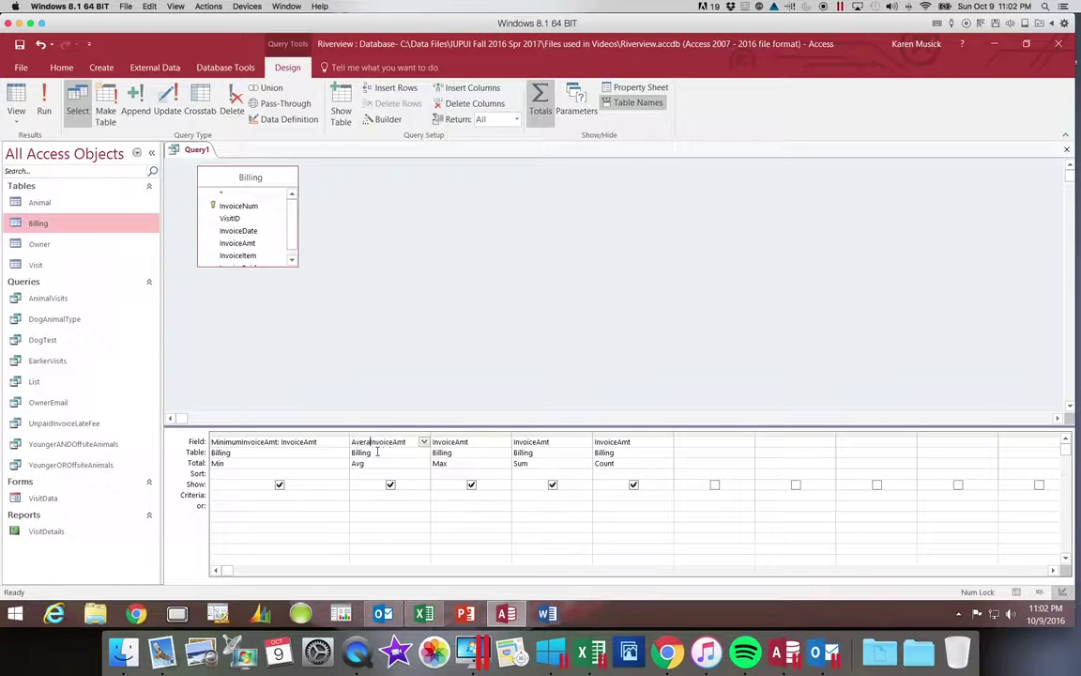
key("End")
type(":")
left_click_drag(431, 435, 481, 435)
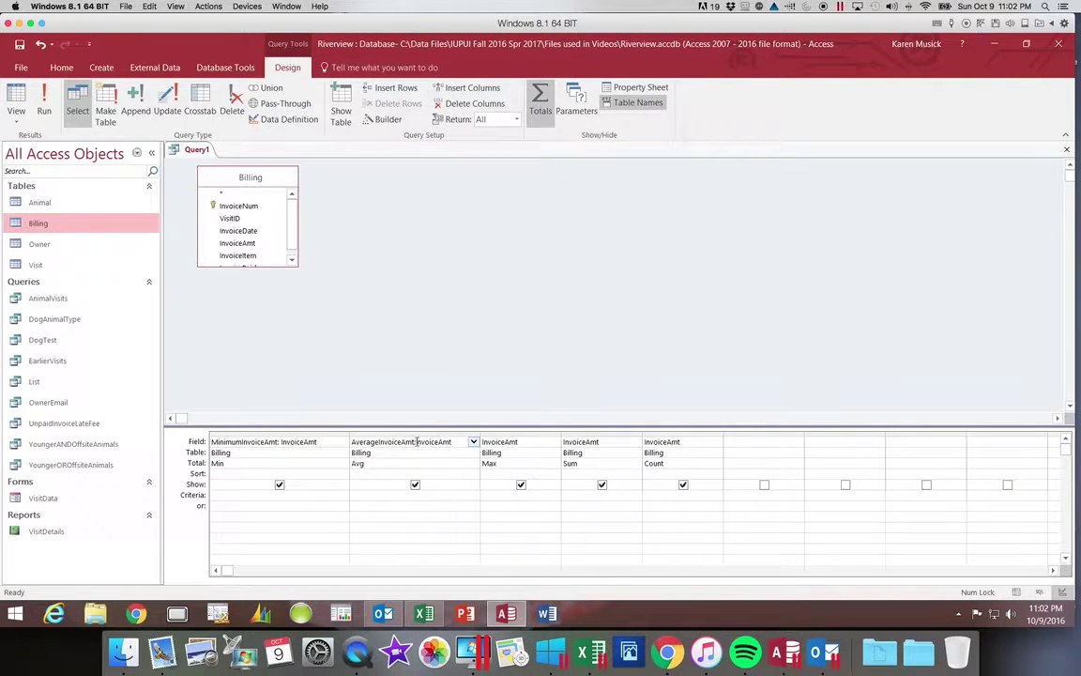
left_click(416, 441)
key("Tab")
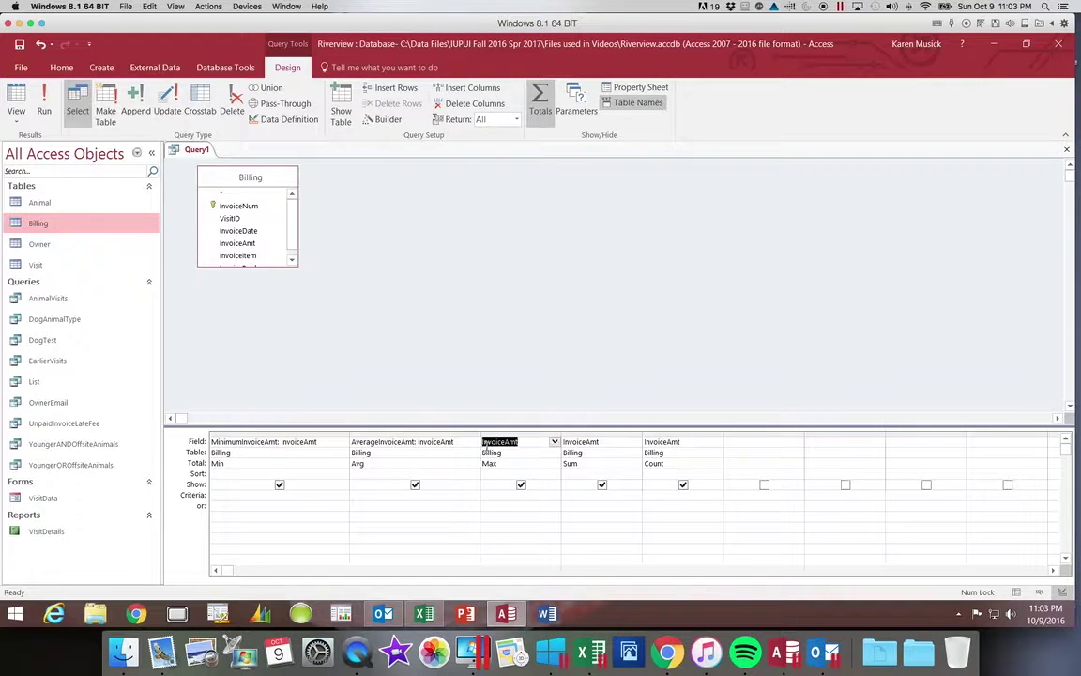
Name the Max column MaximumInvoiceAmt with a field alias and widen it to show the full expression
left_click(484, 441)
type("Maximum")
type("I")
type("nvoice")
type("Am")
key("BackSpace")
key("BackSpace")
type("Amt:Invoi")
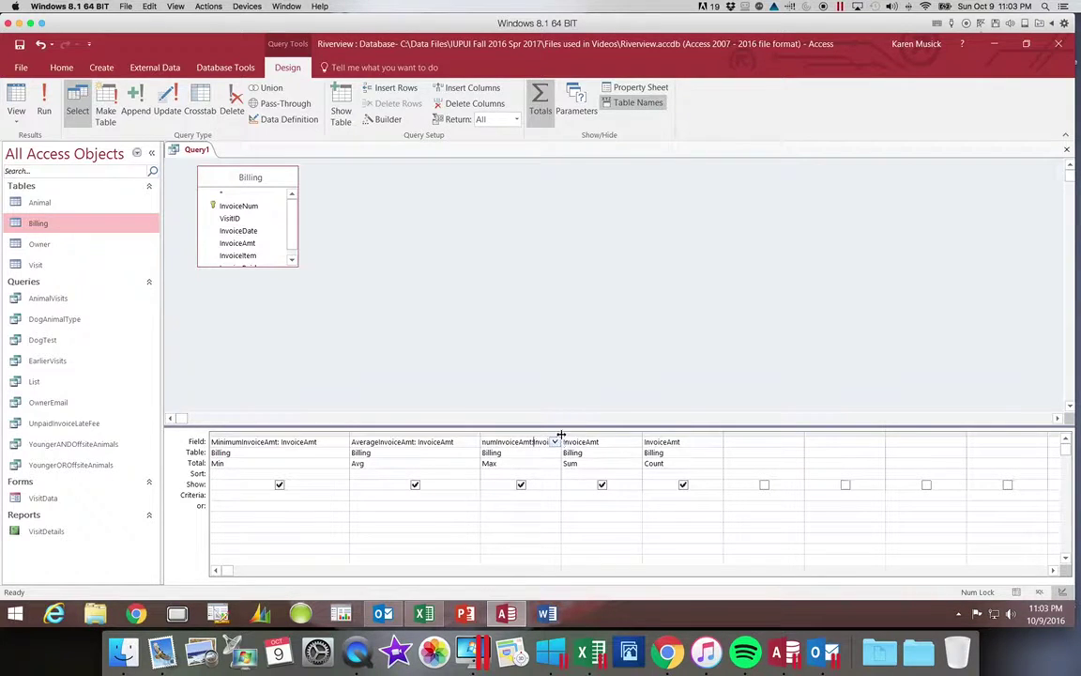
left_click_drag(560, 435, 595, 435)
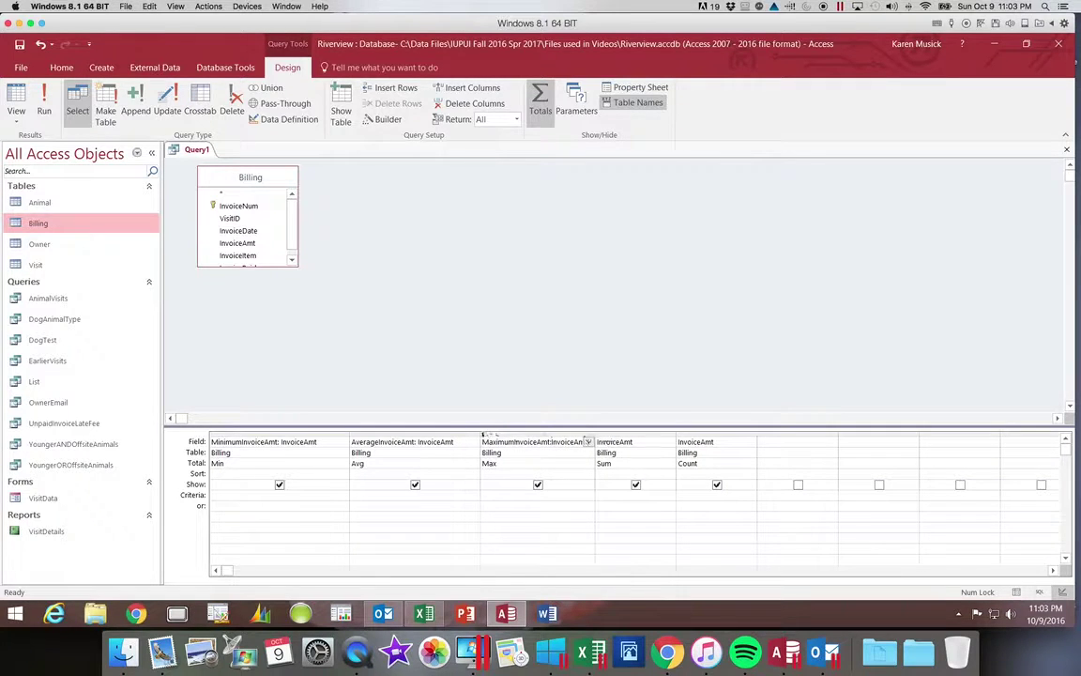
Narrow the Avg, Min and Max columns of the design grid so each just fits its field expression
left_click_drag(481, 435, 456, 434)
left_click_drag(350, 436, 319, 434)
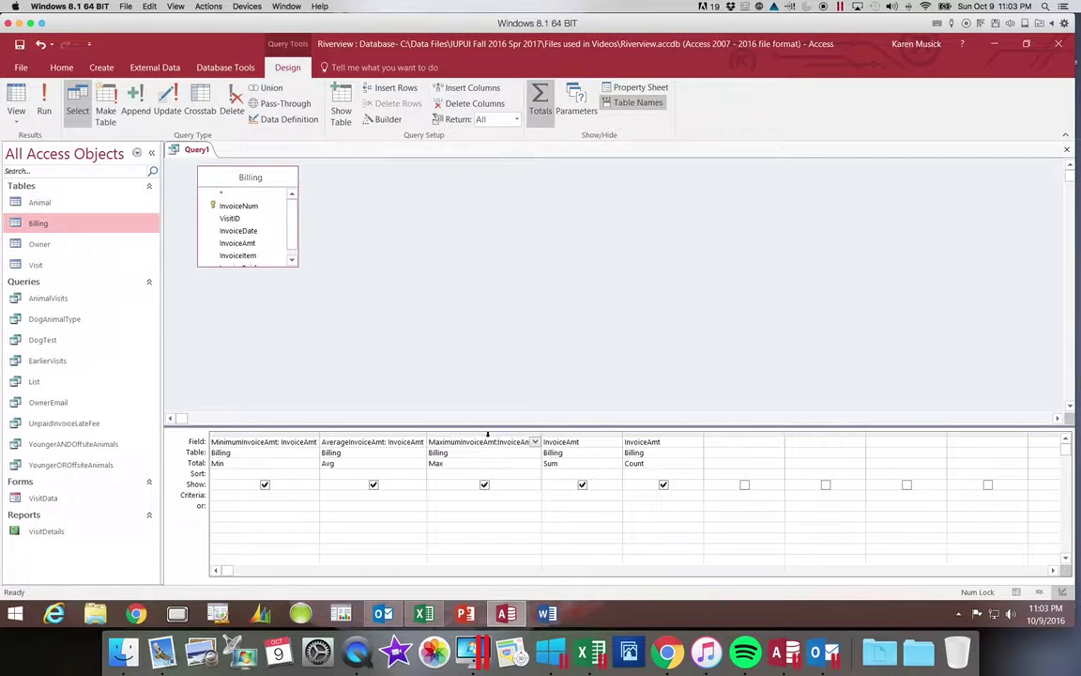
mouse_move(543, 434)
left_mouse_down()
mouse_move(559, 437)
mouse_move(538, 437)
left_mouse_up()
Name the Sum column TotalInvoiceAmt with a field alias and widen it to show the full expression
left_click(560, 438)
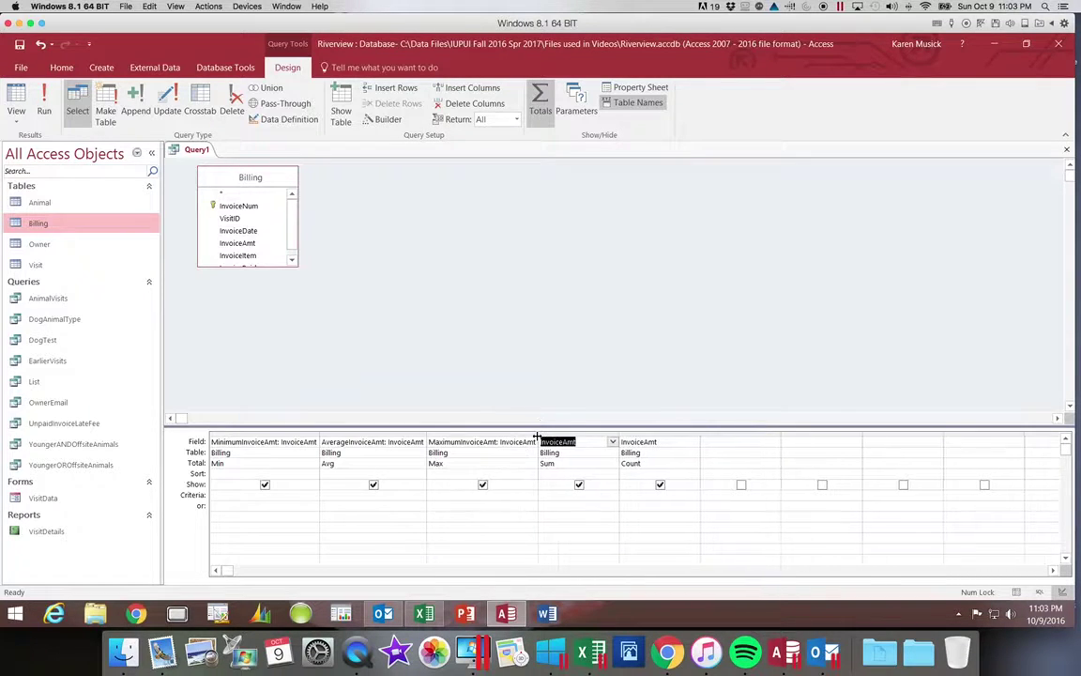
left_click(536, 443)
type("TotalInvoiceAmt:Invo")
left_click_drag(620, 435, 642, 434)
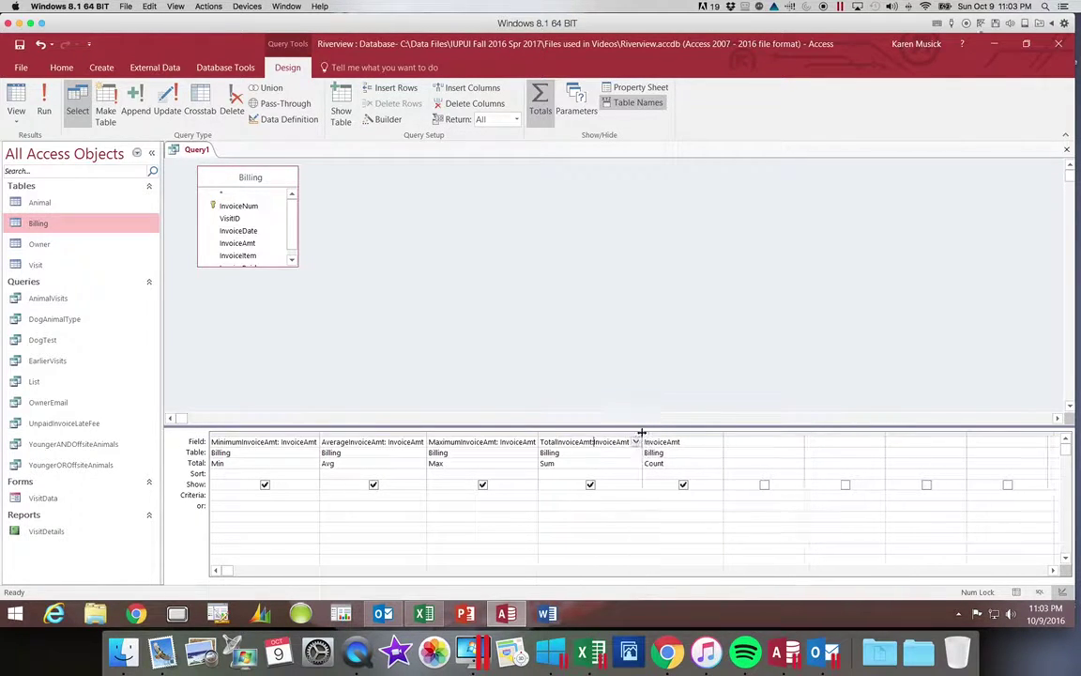
Name the Count column InvoiceCount with a field alias and widen it to show the full expression
left_click(645, 442)
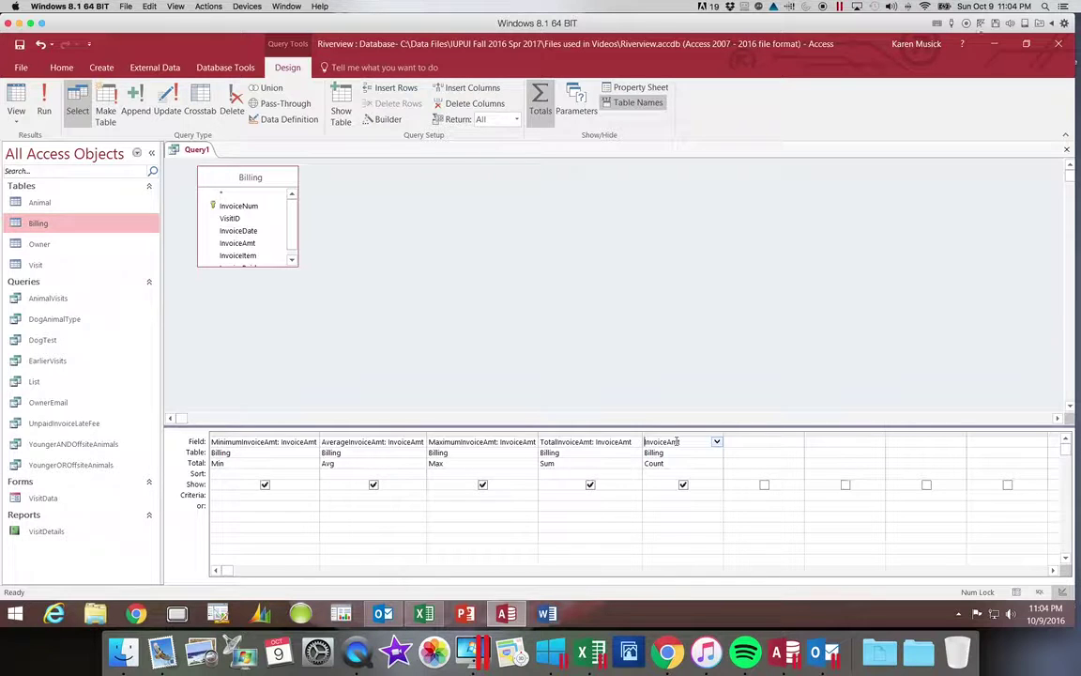
type("InvoiceCount:")
left_click(731, 439)
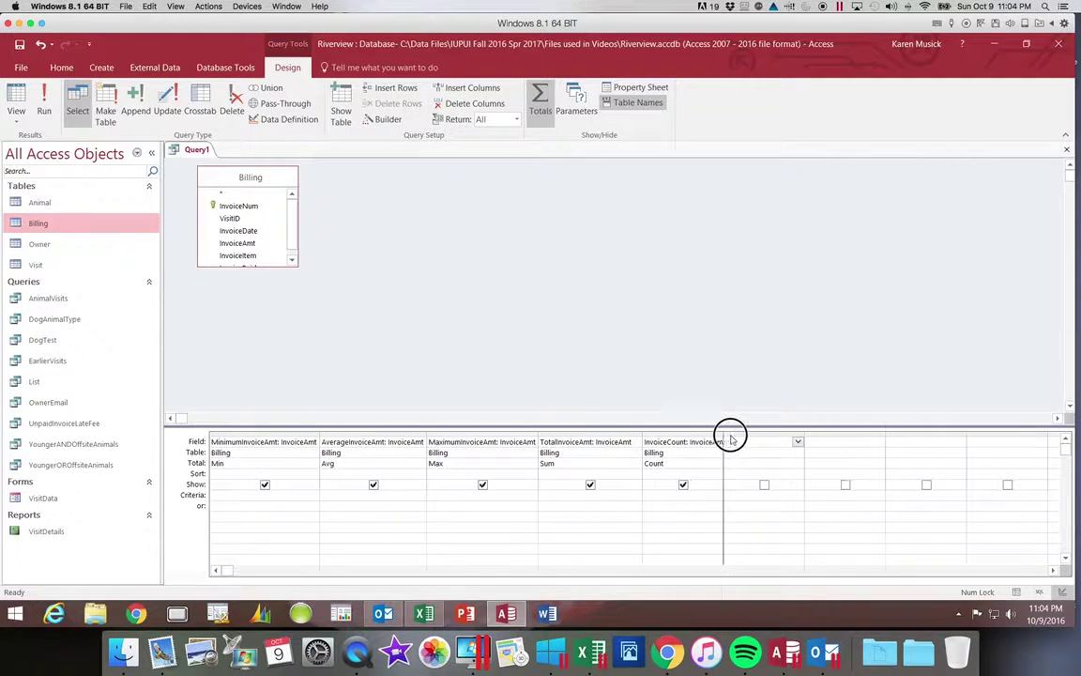
mouse_move(731, 439)
left_mouse_down()
mouse_move(753, 432)
mouse_move(731, 433)
left_mouse_up()
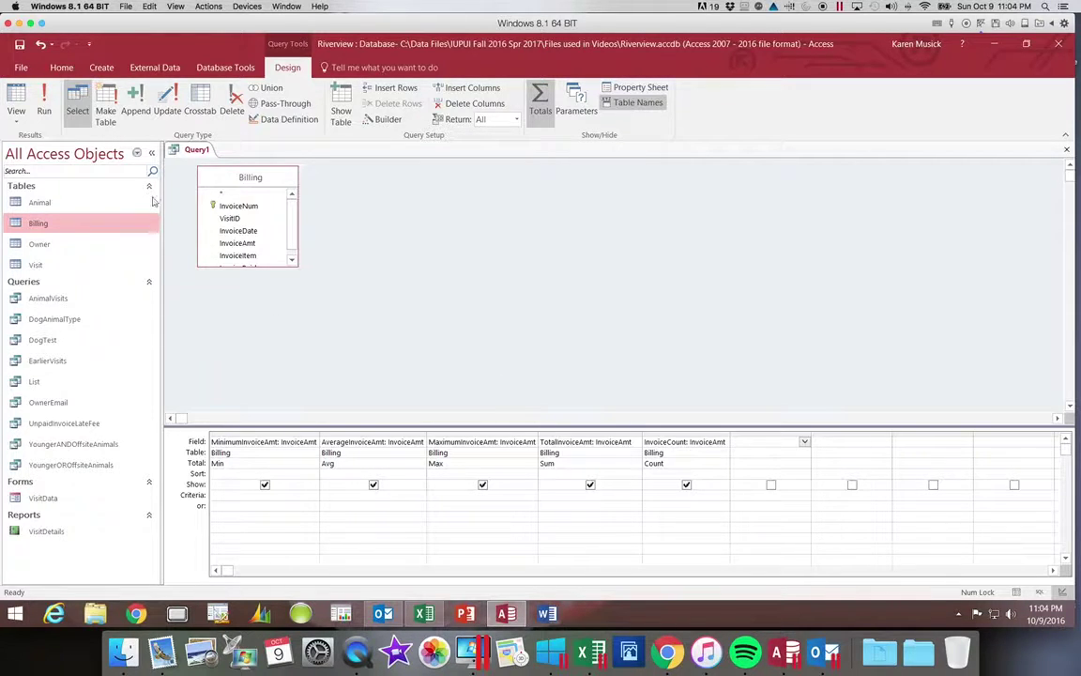
Run the query and fit all five result columns to the width of their headings
left_click(44, 103)
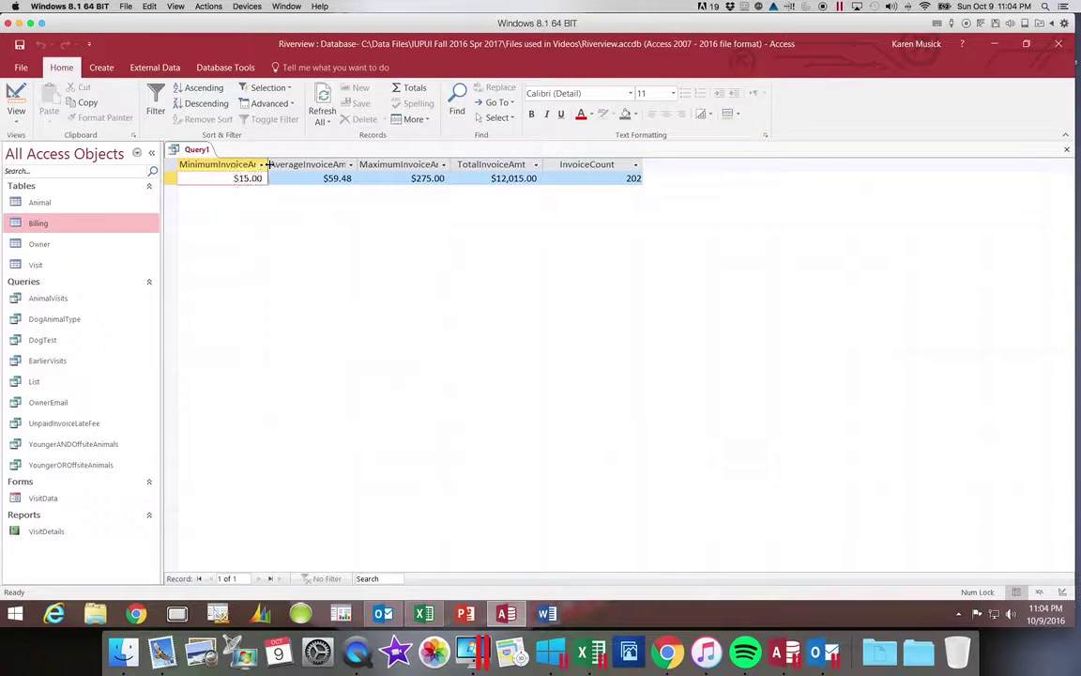
double_click(268, 164)
double_click(369, 164)
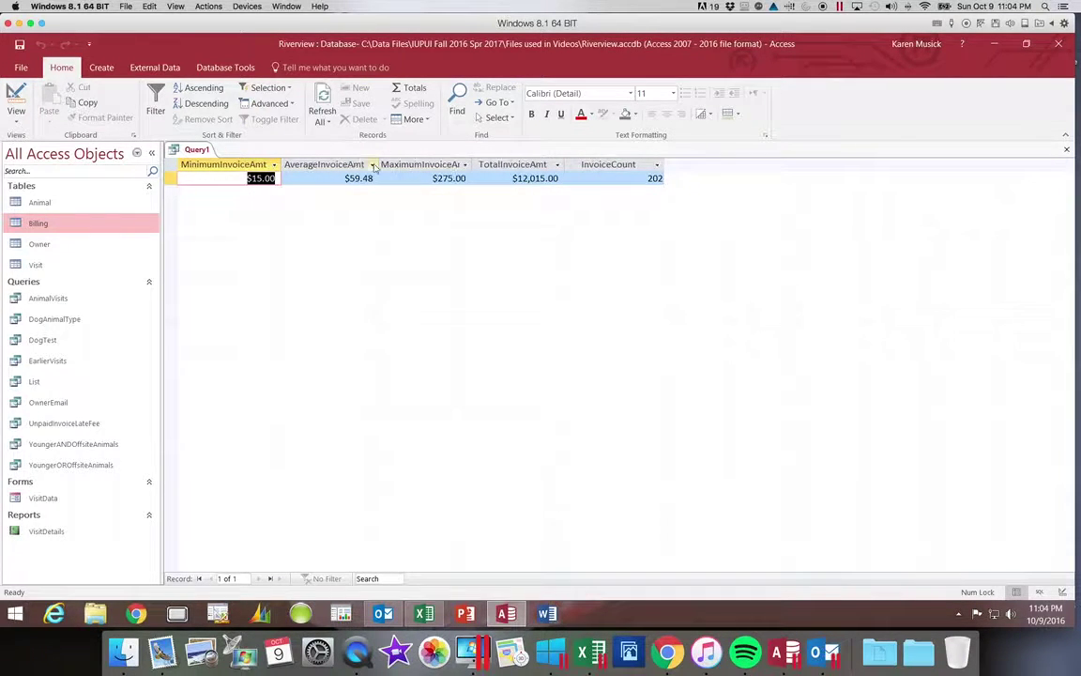
double_click(470, 164)
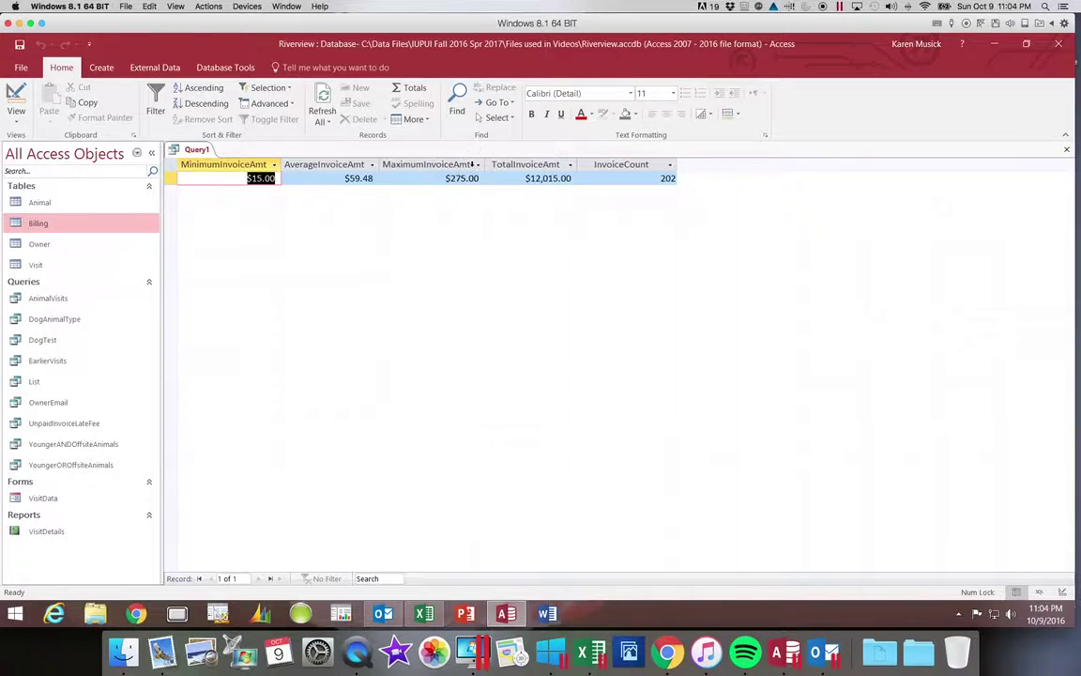
double_click(576, 165)
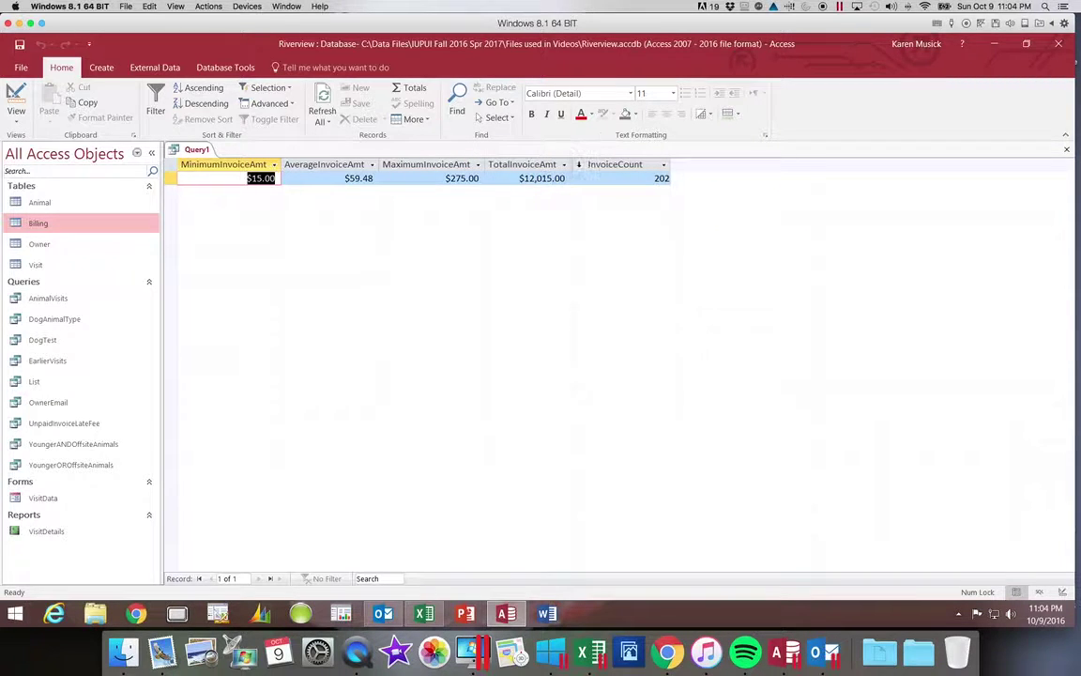
double_click(671, 165)
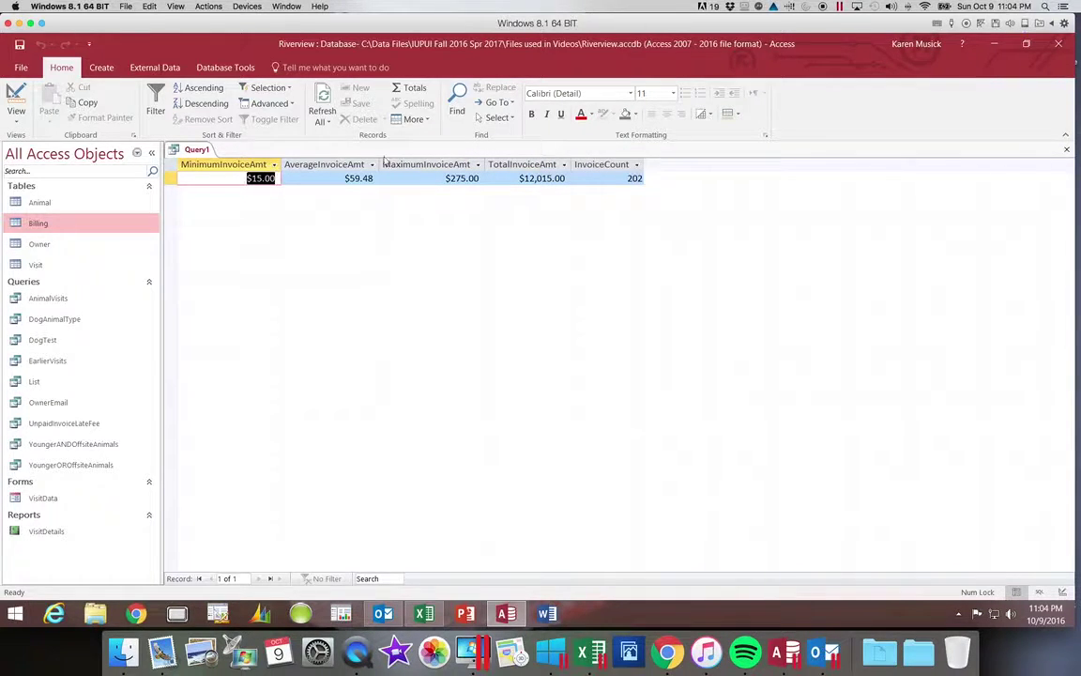
Return to the query design and set the MinimumInvoiceAmt field's caption property to "Minimum Invoice Amt"
left_click(17, 91)
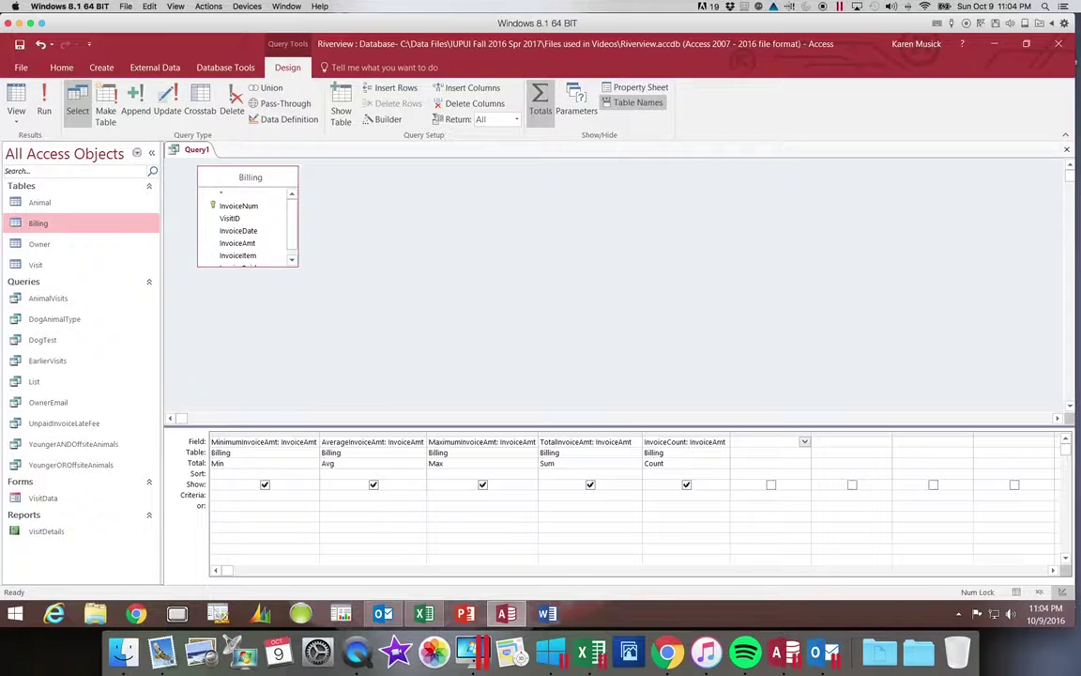
left_click(270, 442)
left_click(638, 88)
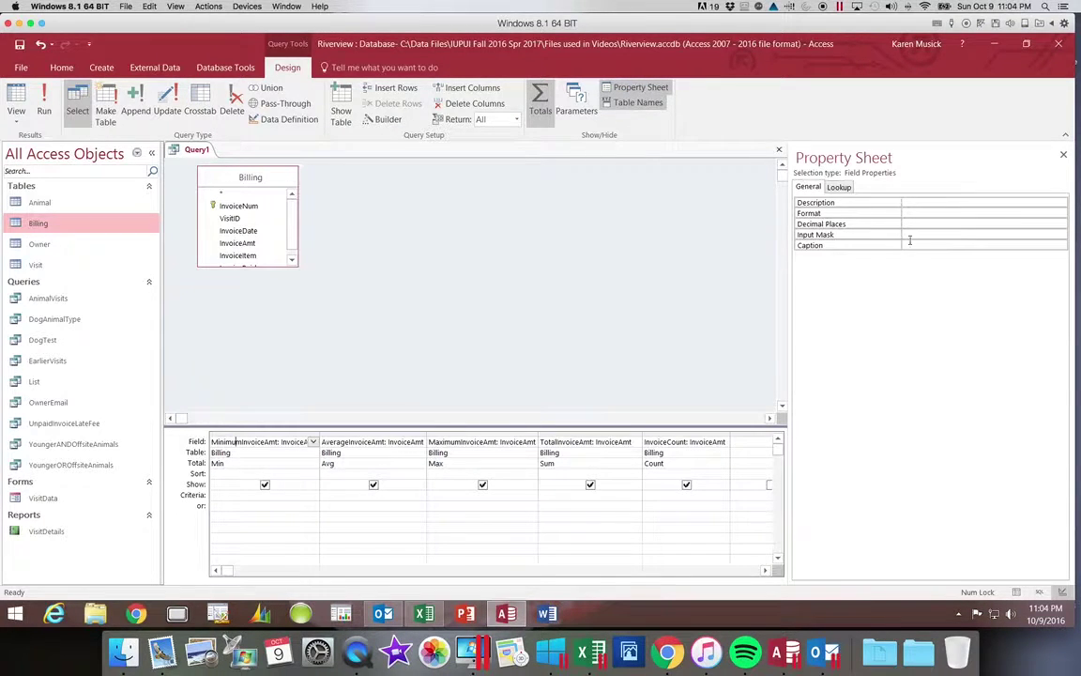
left_click(912, 243)
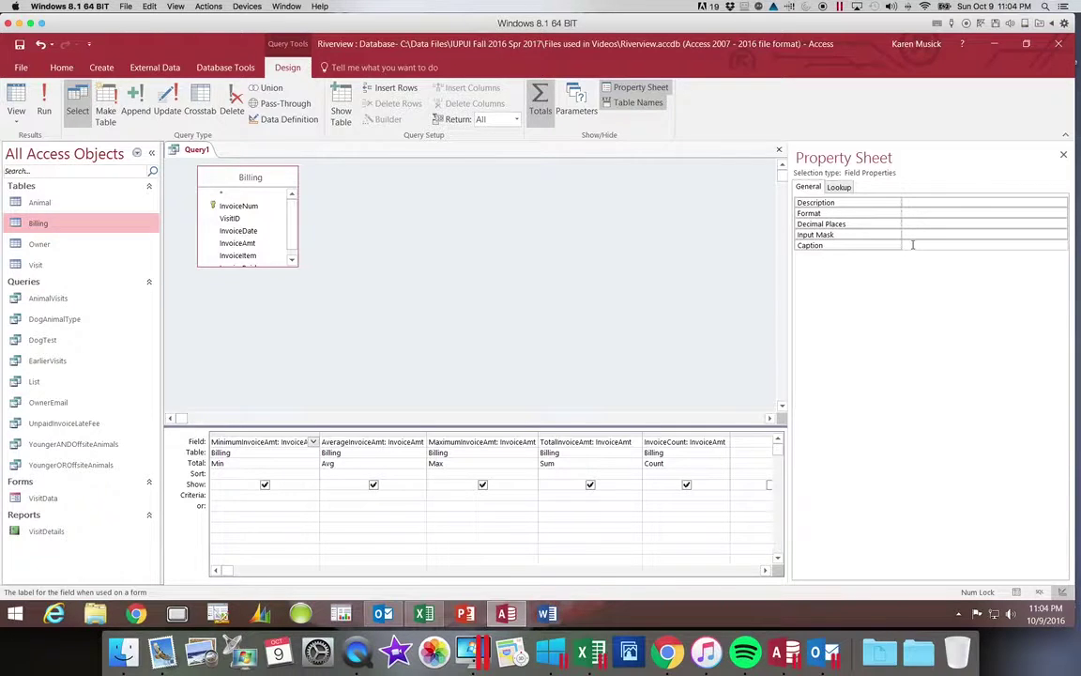
type("Minimum Invoice Amt")
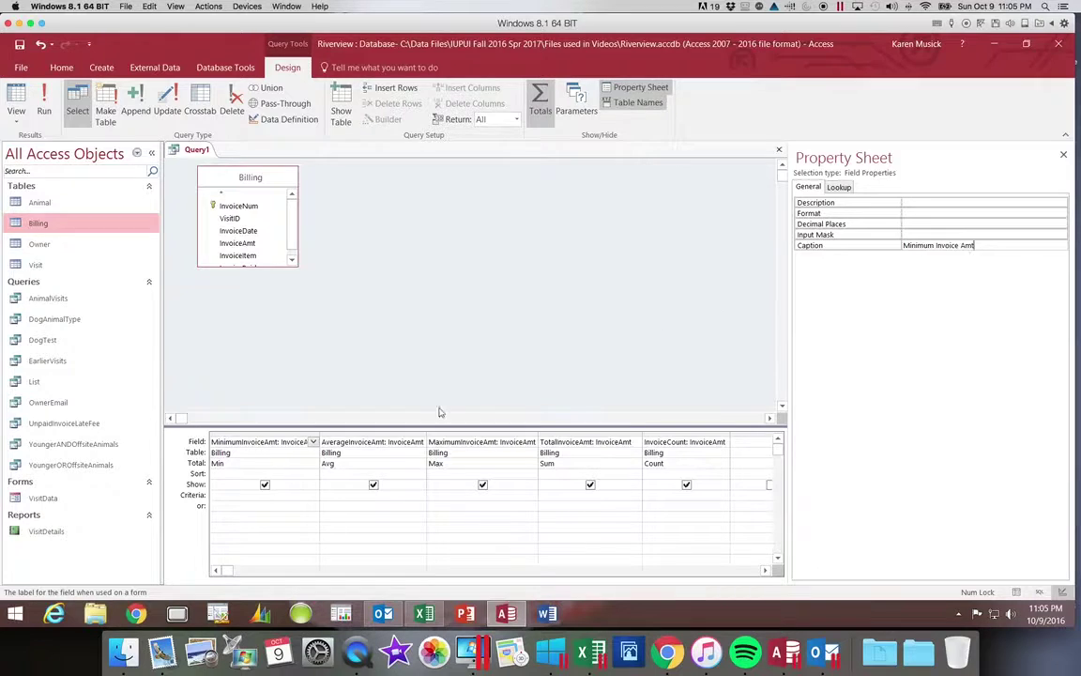
Set the caption of AverageInvoiceAmt to "Average Invoice Amt" and of MaximumInvoiceAmt to "Maximum Invoice Amt"
left_click(349, 443)
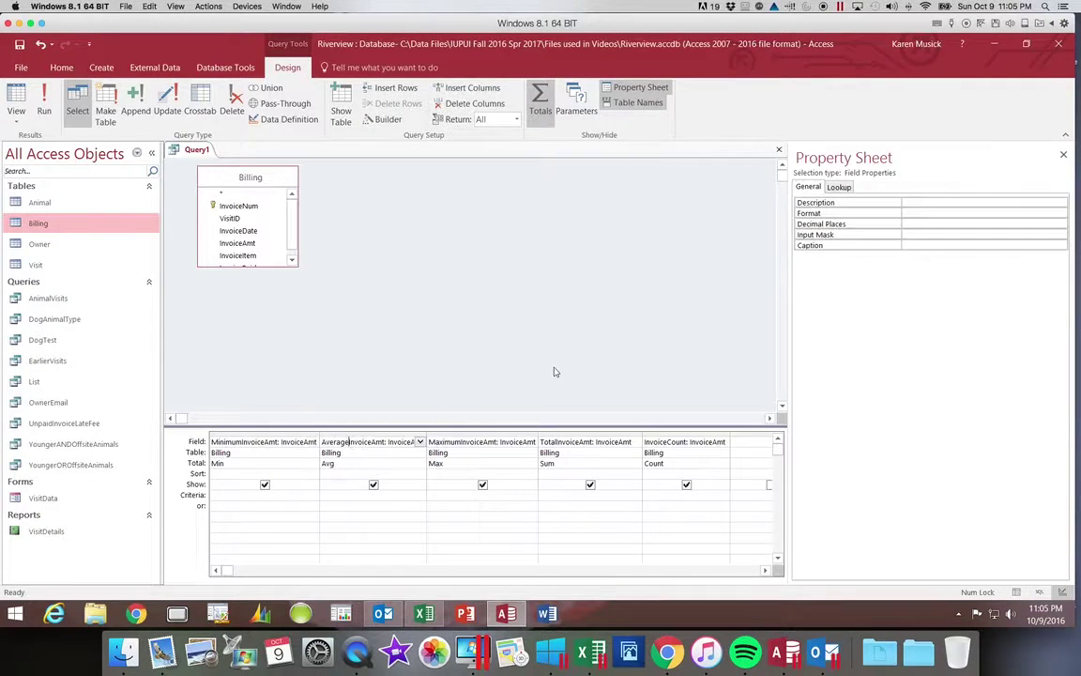
left_click(913, 245)
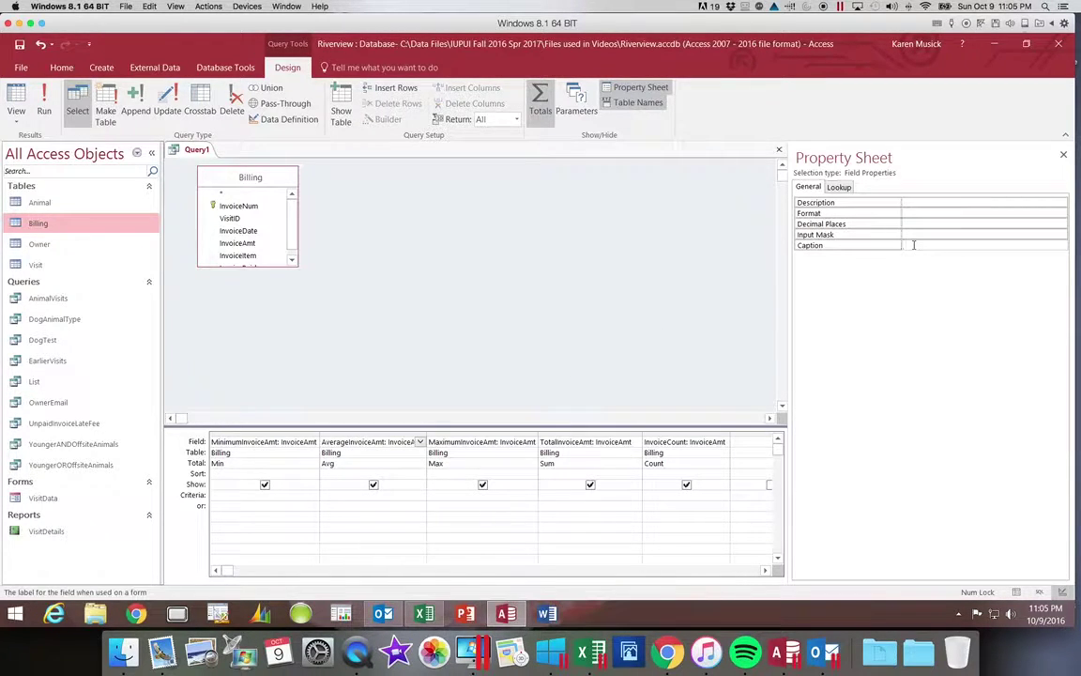
type("Average Invoice Amt")
left_click(482, 437)
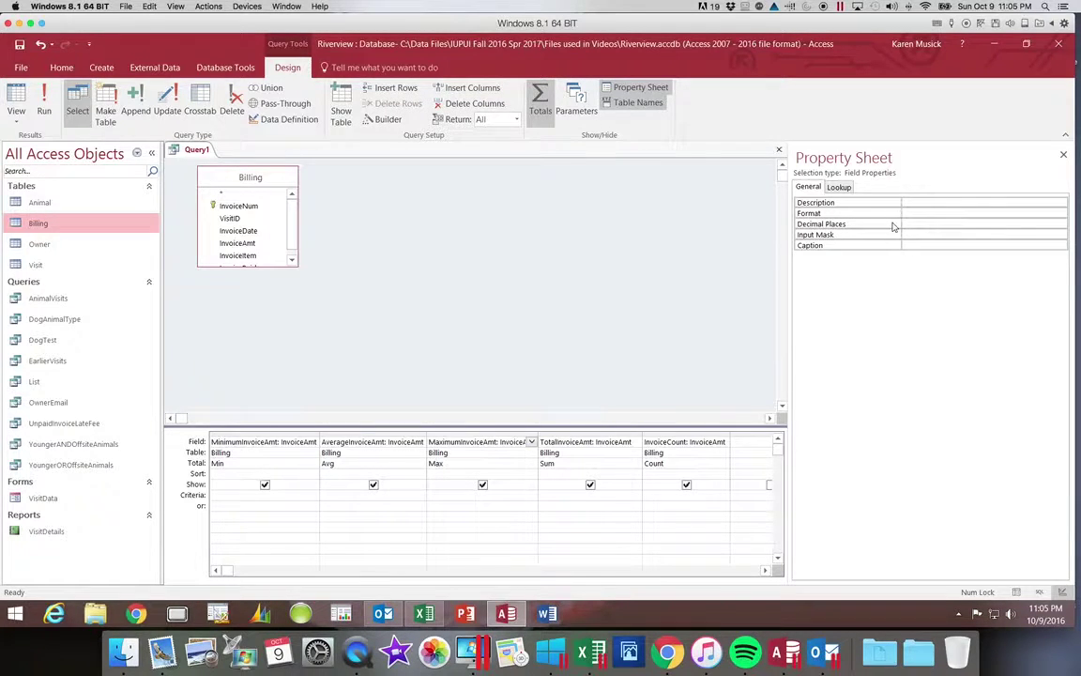
left_click(916, 248)
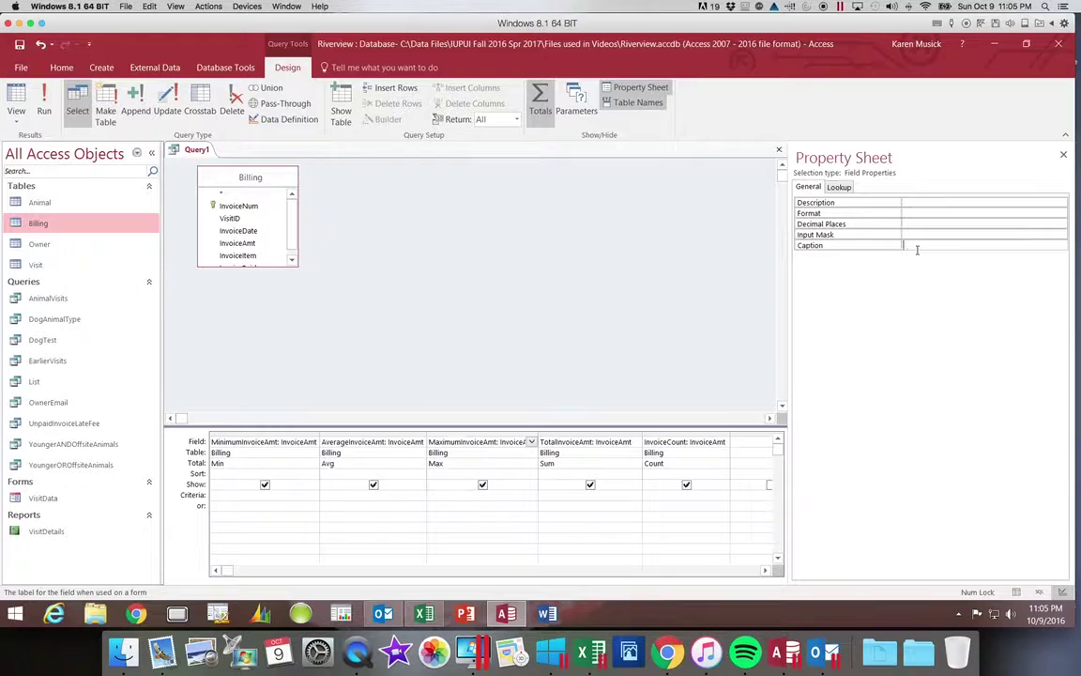
type("Maximum Invoice Amt")
Caption TotalInvoiceAmt as "Total Invoice Amt" and InvoiceCount as "Invoice Count", closing the field properties when done
left_click(570, 442)
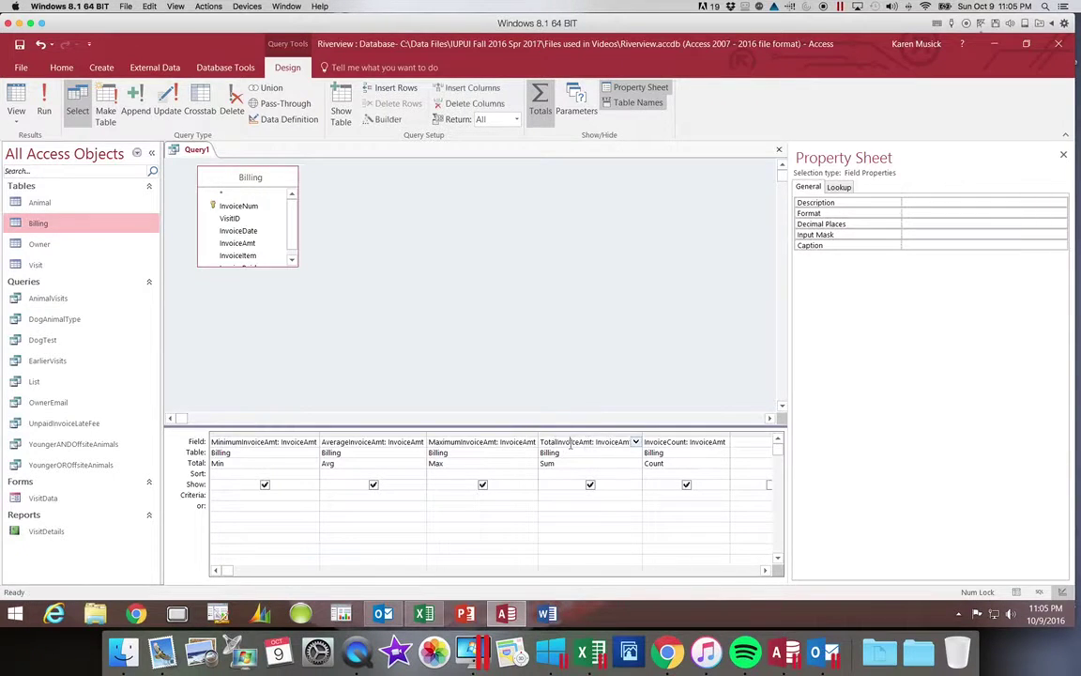
left_click(909, 245)
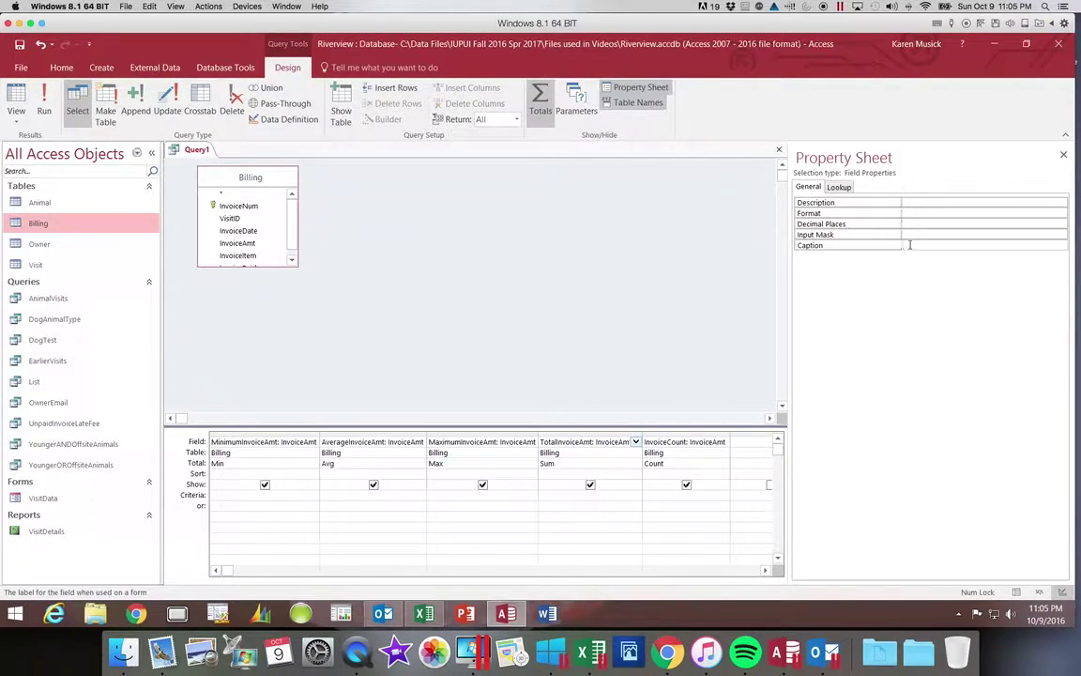
type("Total Invoice Amt")
left_click(667, 441)
left_click(909, 245)
type("Invoice Count")
left_click(1063, 154)
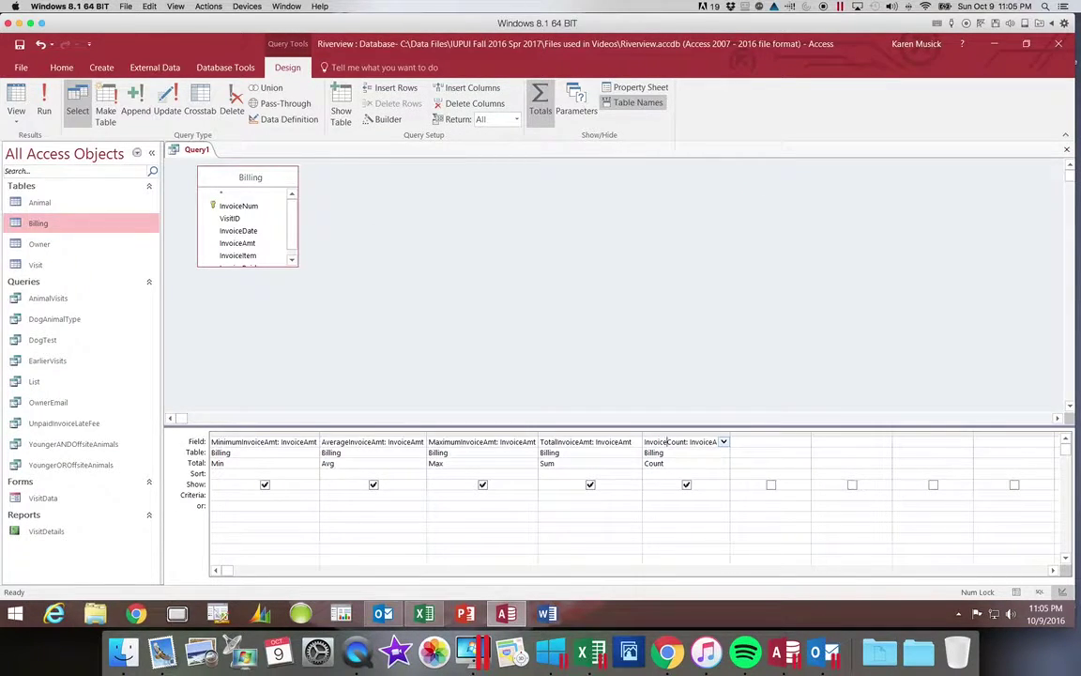
Run the query with the new captions and refit all five result columns to their headings
left_click(45, 101)
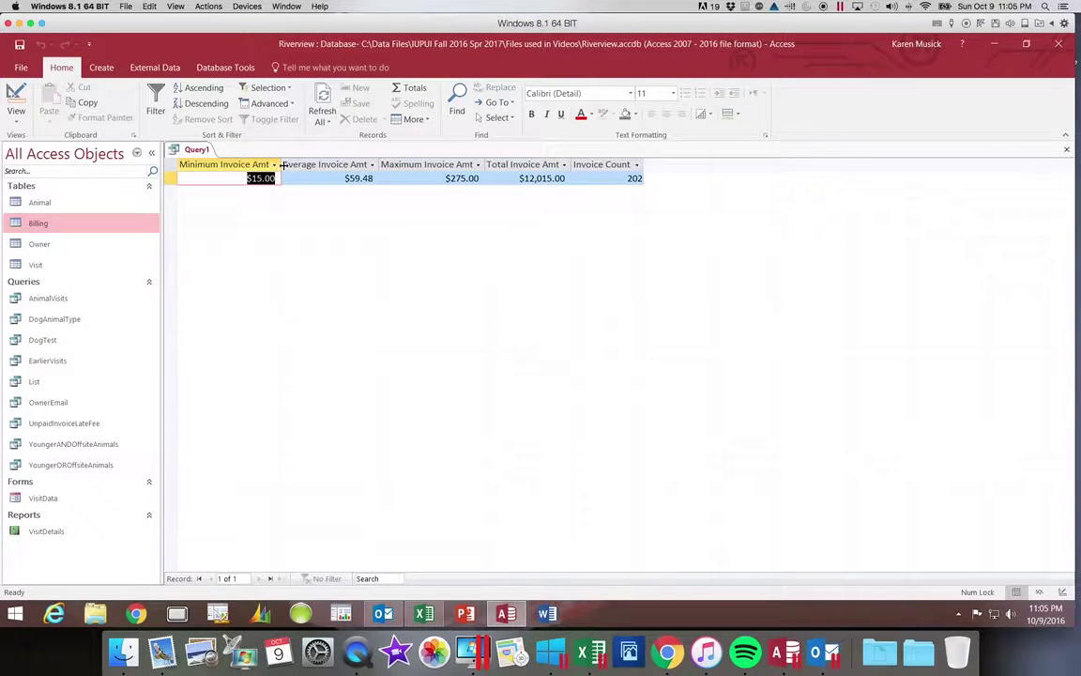
double_click(282, 164)
double_click(383, 165)
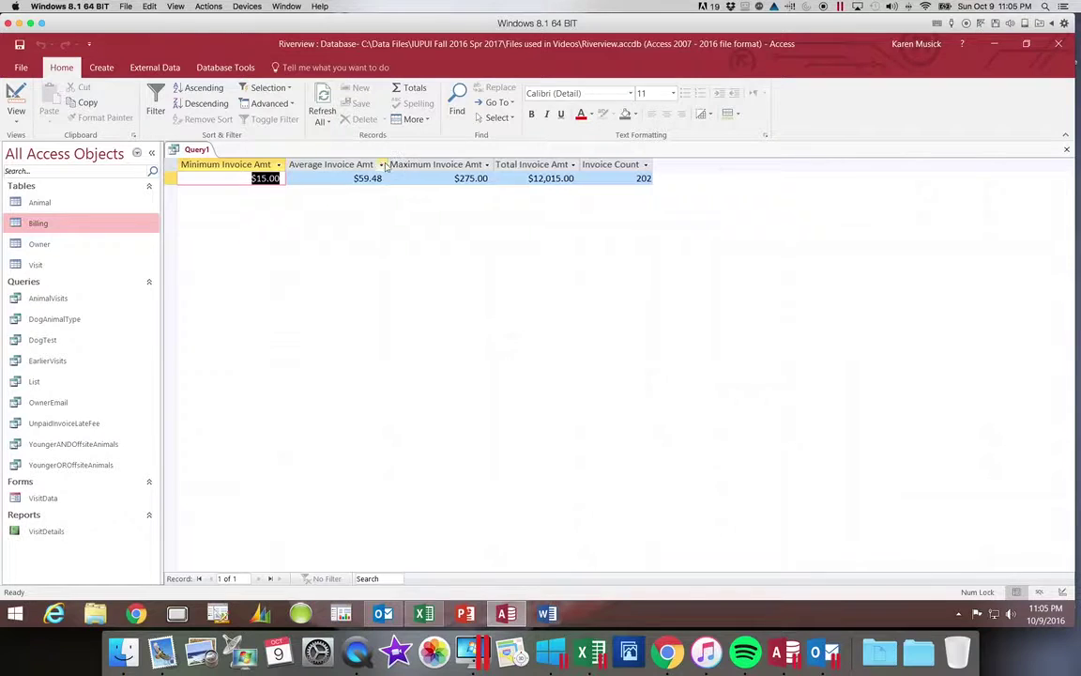
double_click(492, 164)
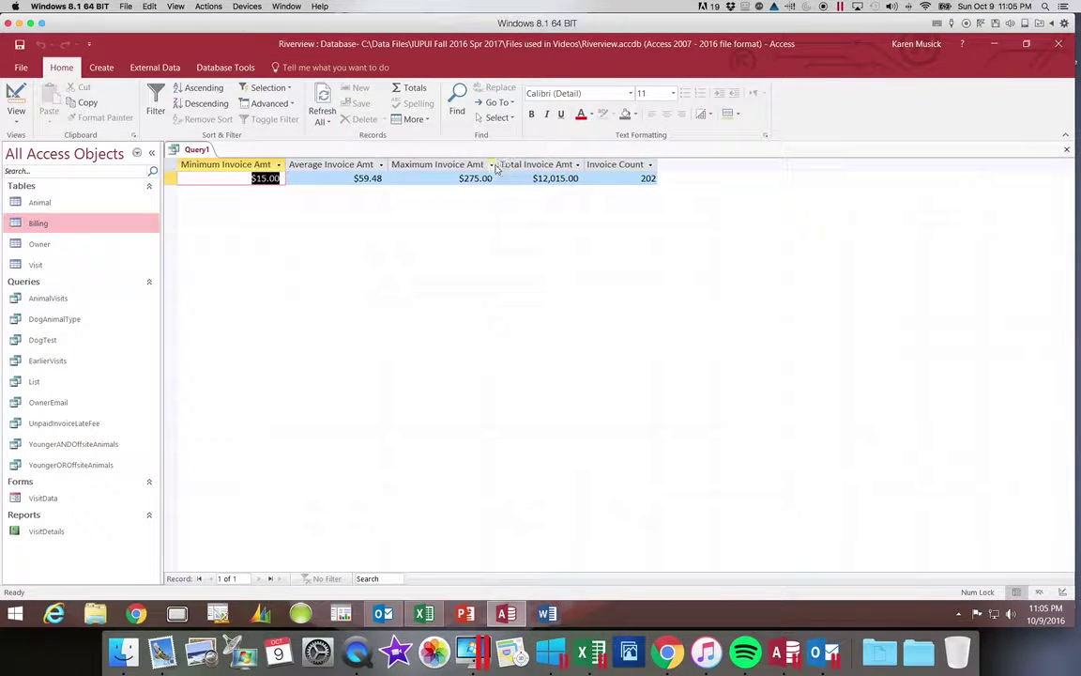
double_click(584, 164)
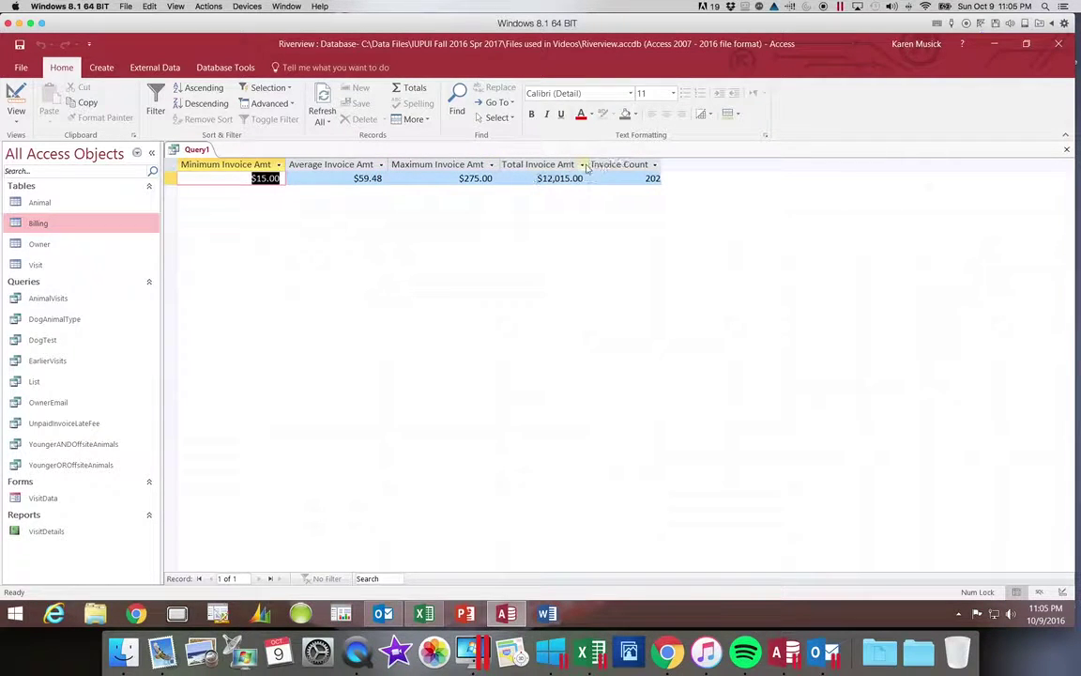
double_click(665, 164)
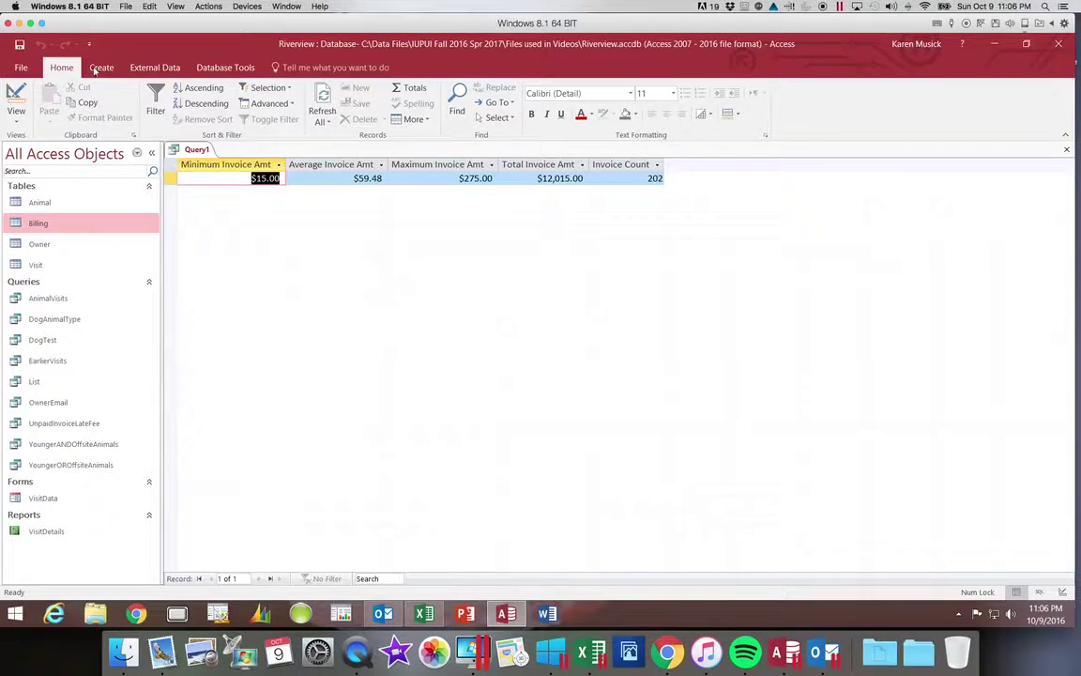
Save the query as InvoiceAmtStatistics and close it
left_click(19, 44)
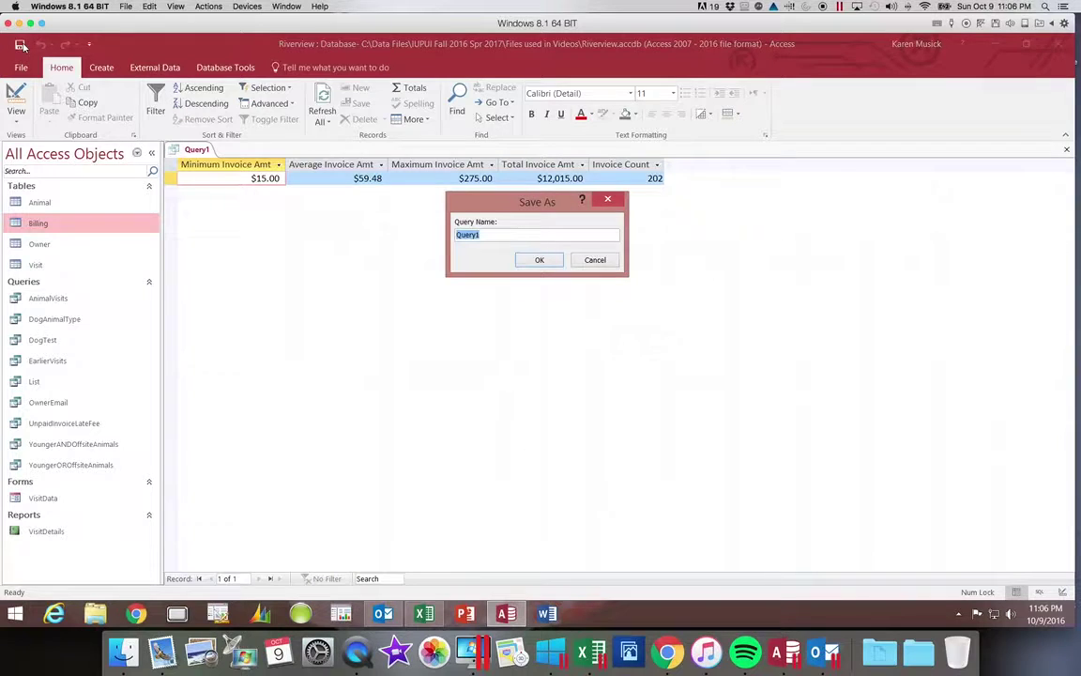
type("Invoic")
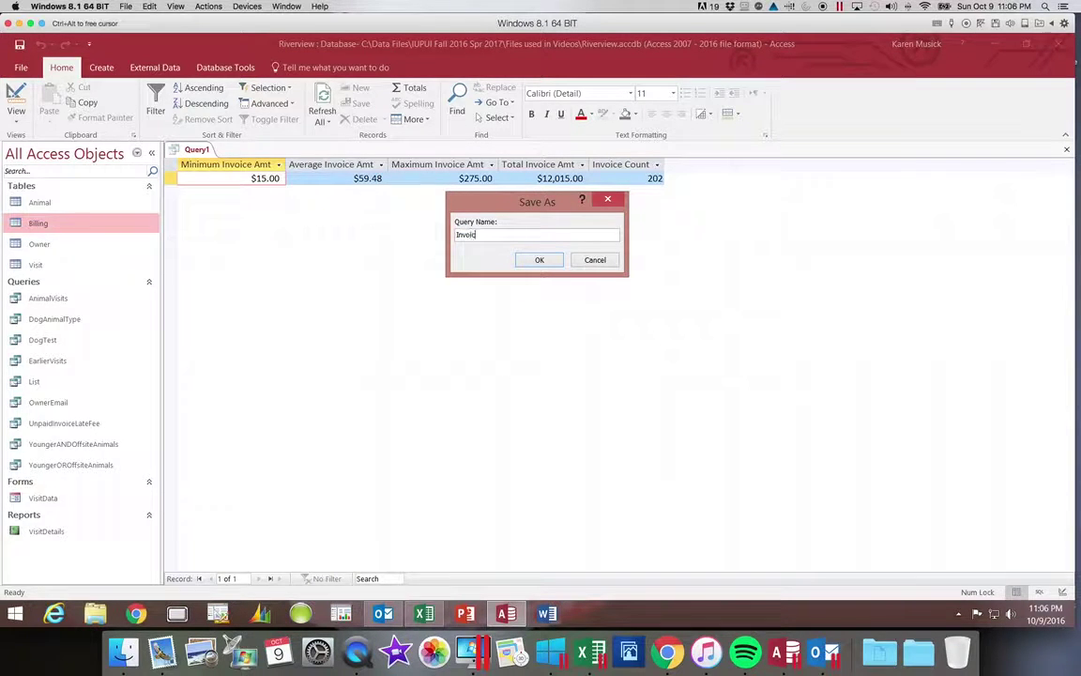
type("eAmtStatistics")
key("Return")
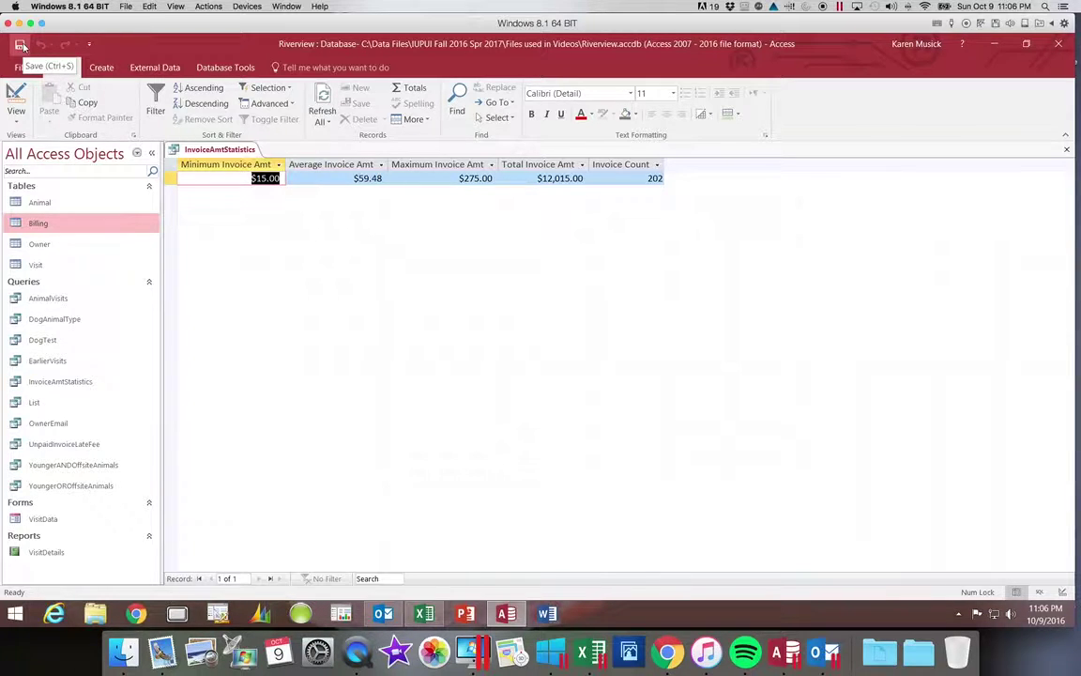
left_click(20, 44)
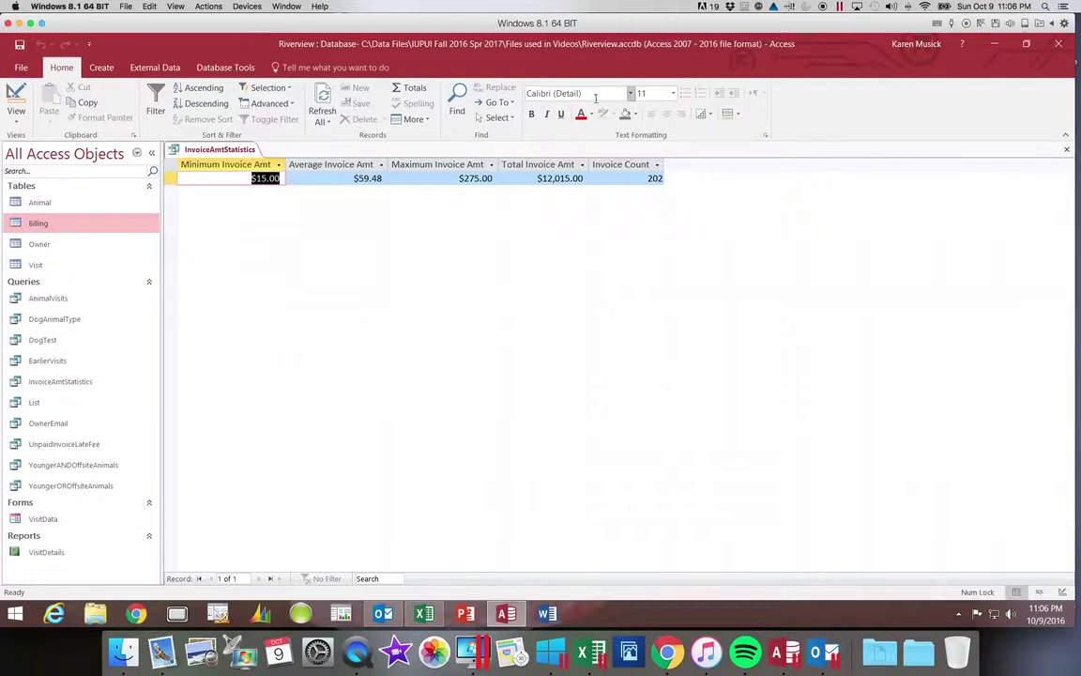
left_click(1066, 149)
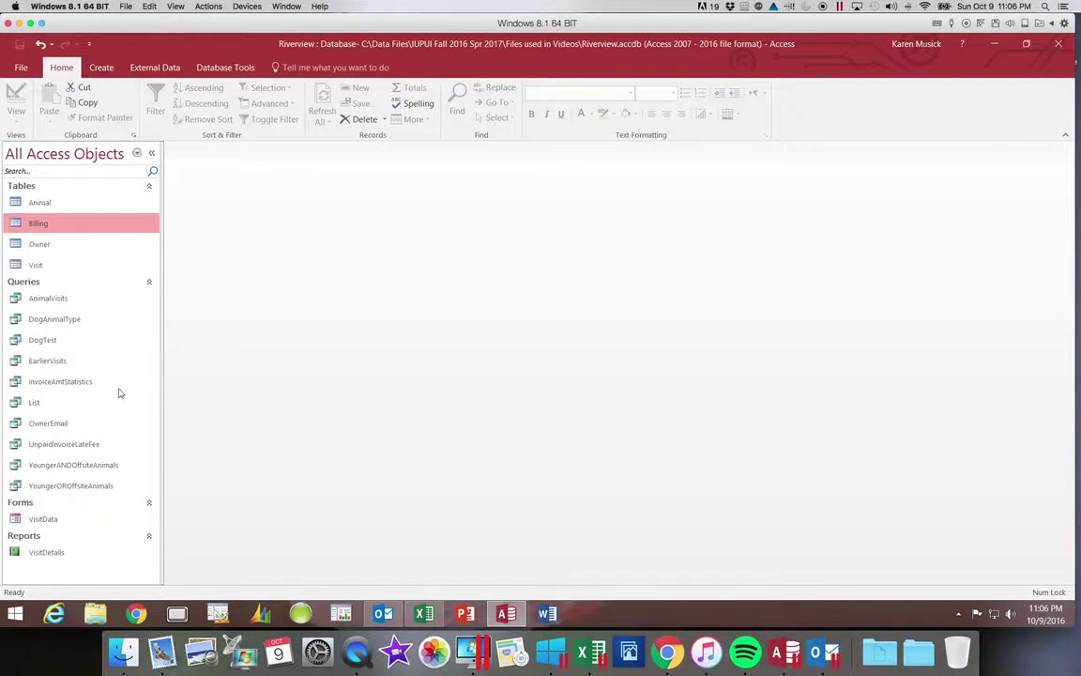
Duplicate the InvoiceAmtStatistics query and name the copy InvoiceAmtStatisticsbyOffsite
left_click(72, 382)
right_click(72, 381)
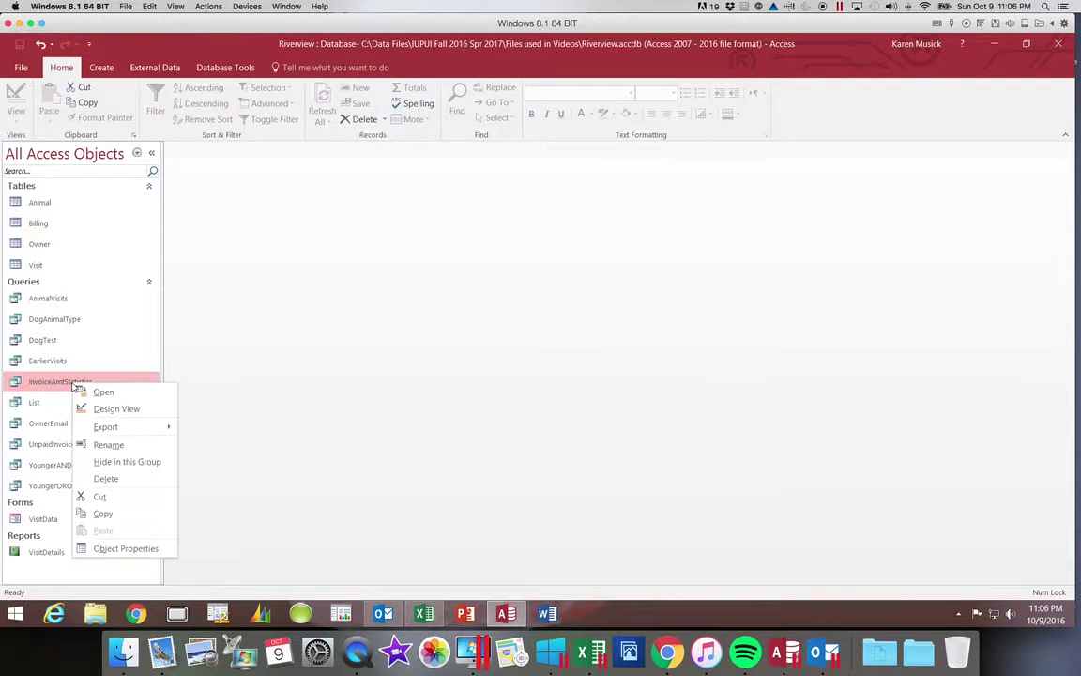
left_click(102, 515)
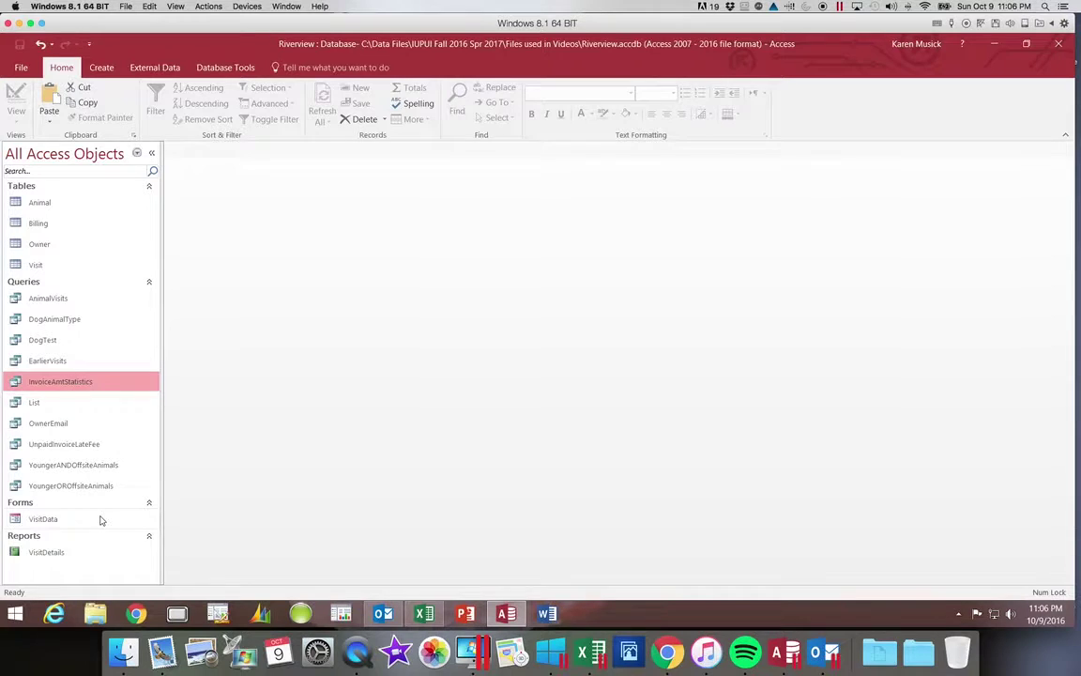
right_click(82, 574)
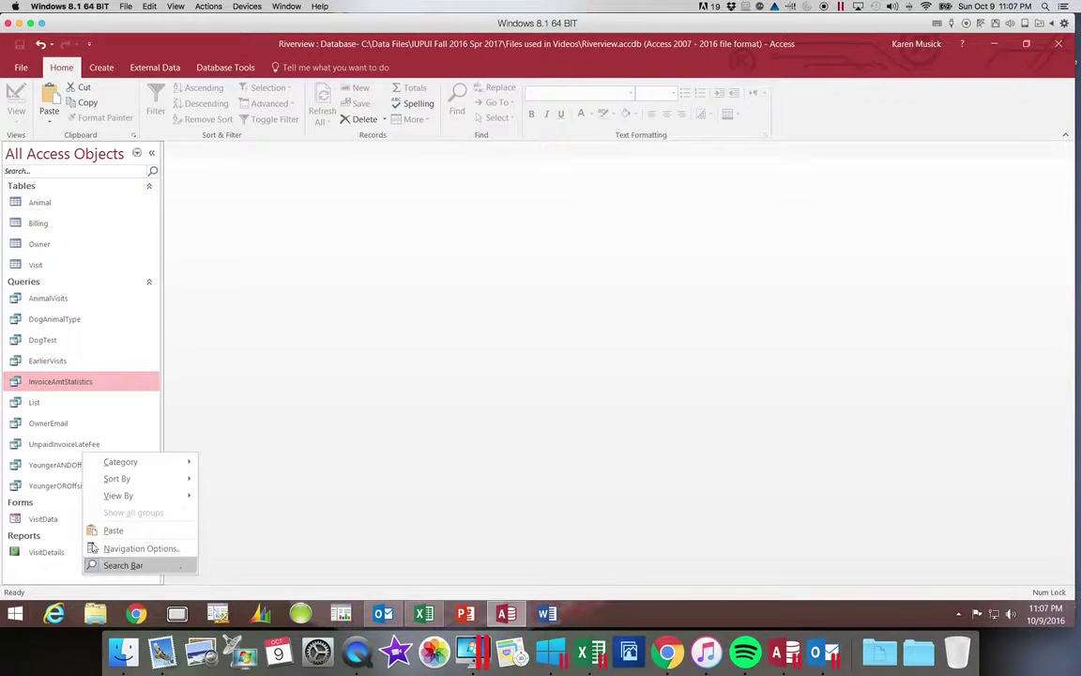
left_click(113, 529)
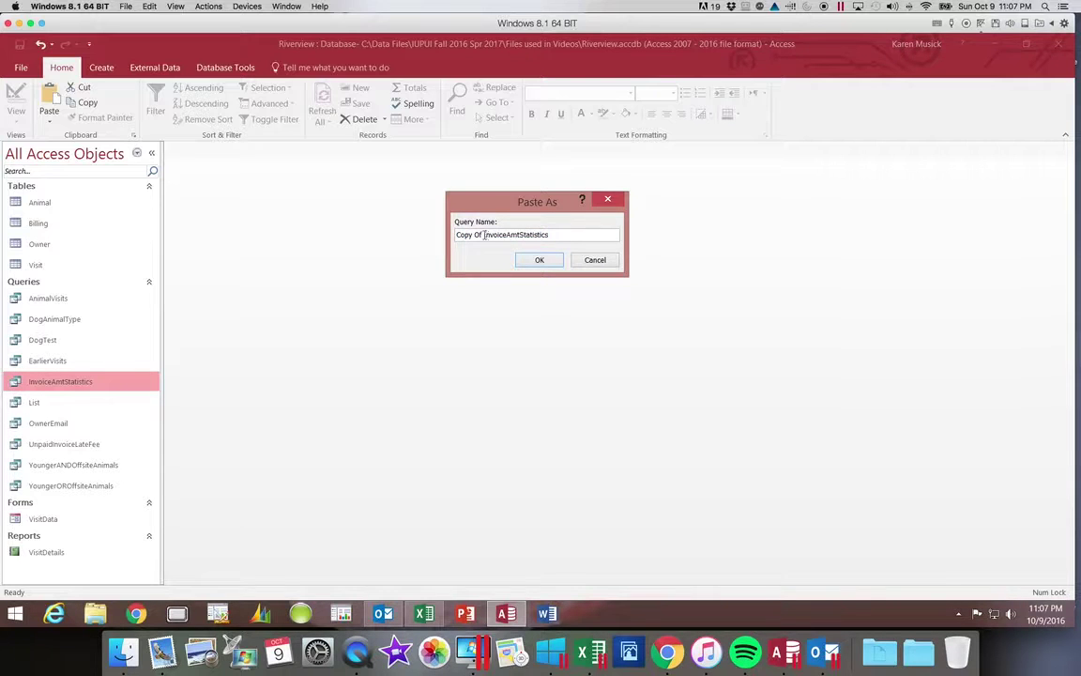
left_click_drag(484, 234, 445, 231)
key("BackSpace")
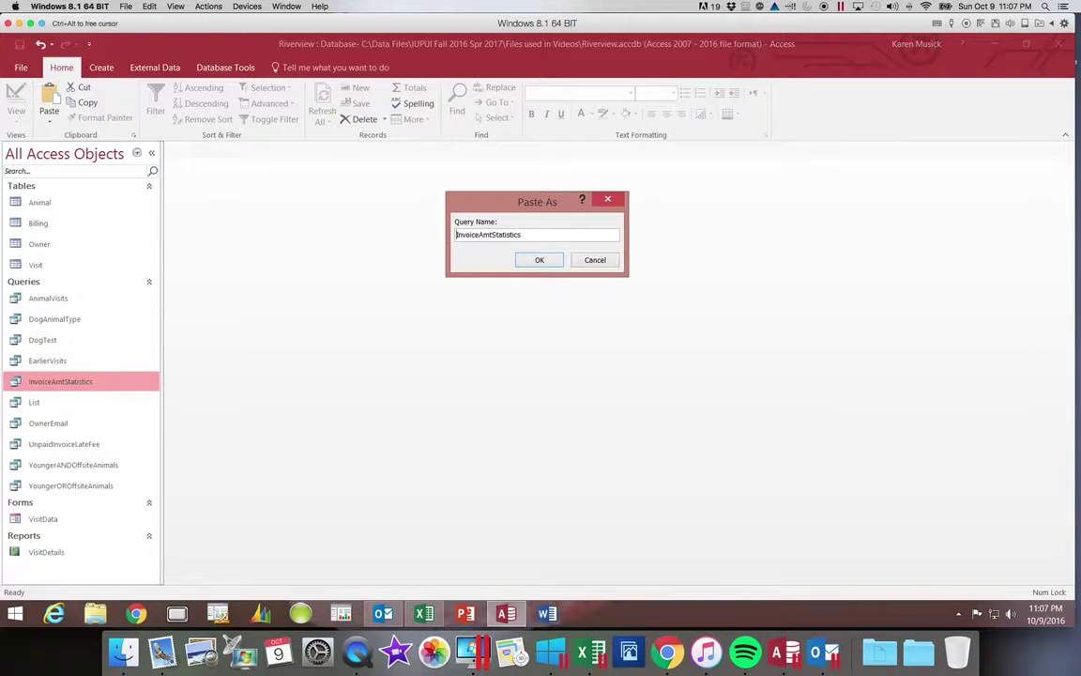
left_click(526, 234)
type("byOffsite")
key("Return")
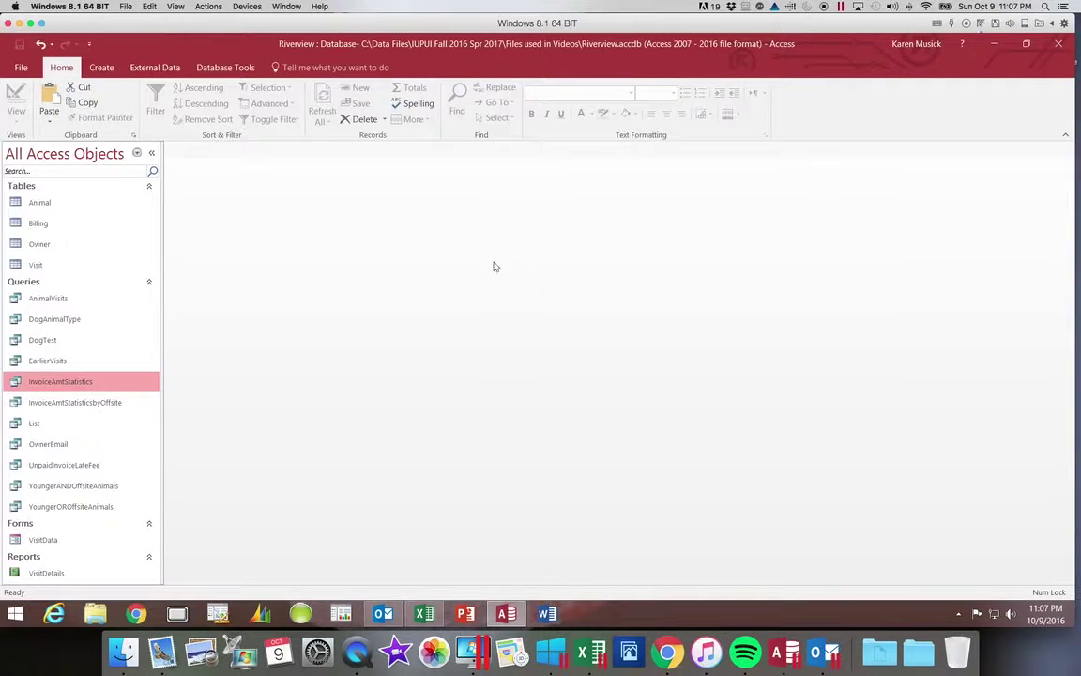
Open InvoiceAmtStatisticsbyOffsite in Design View and lengthen the Billing field list to show all its fields
left_click(100, 404)
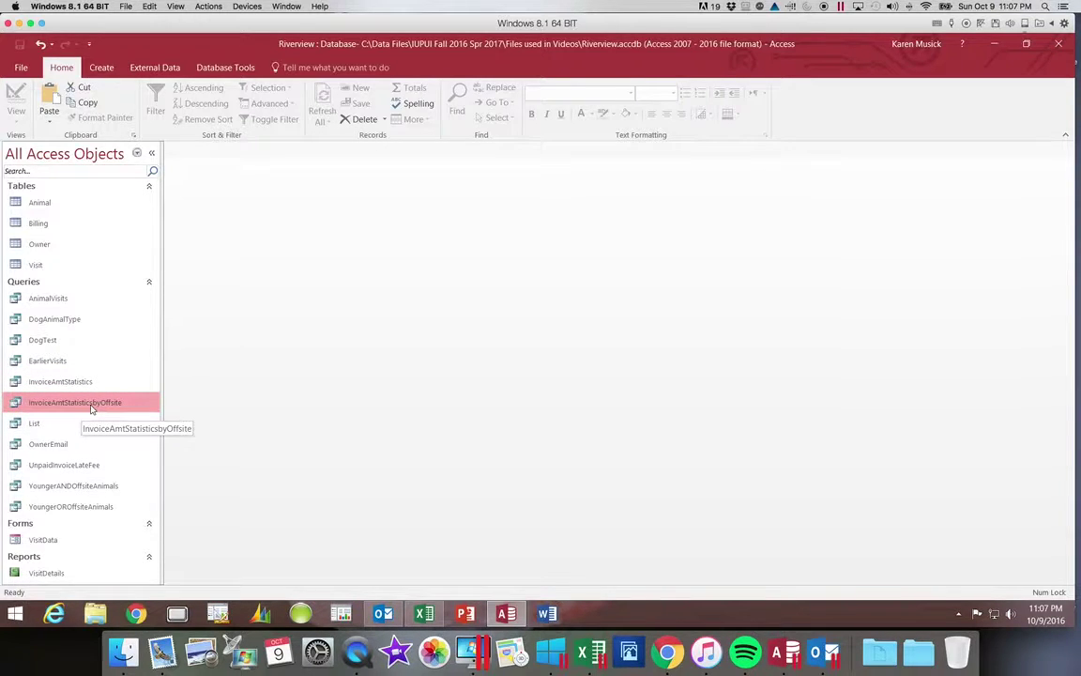
double_click(91, 404)
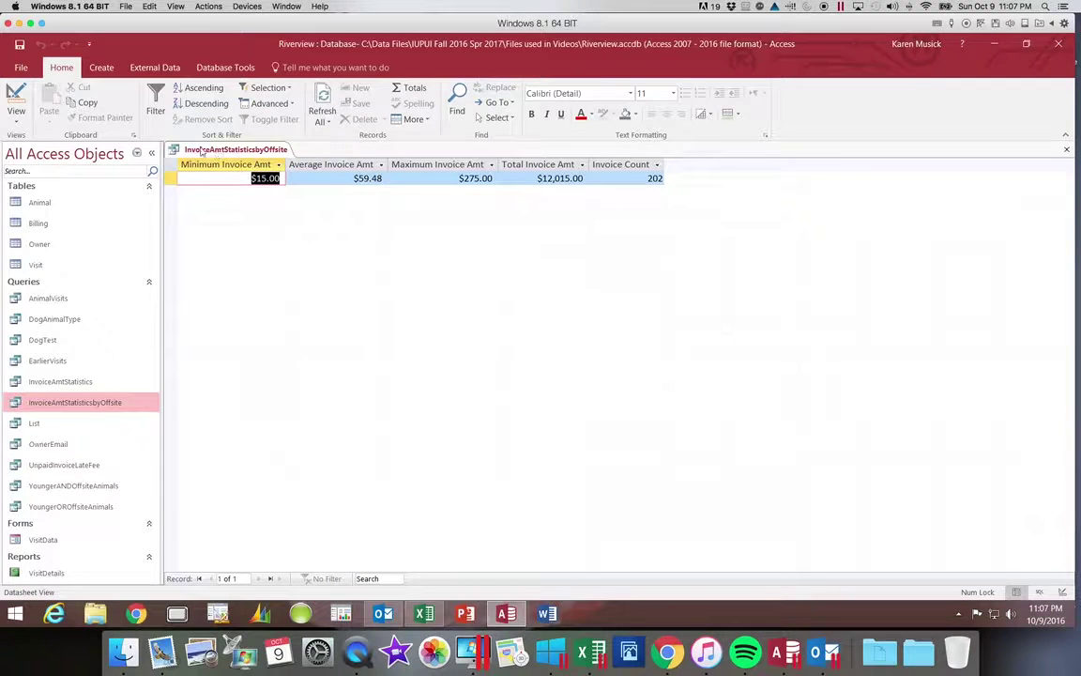
left_click(16, 97)
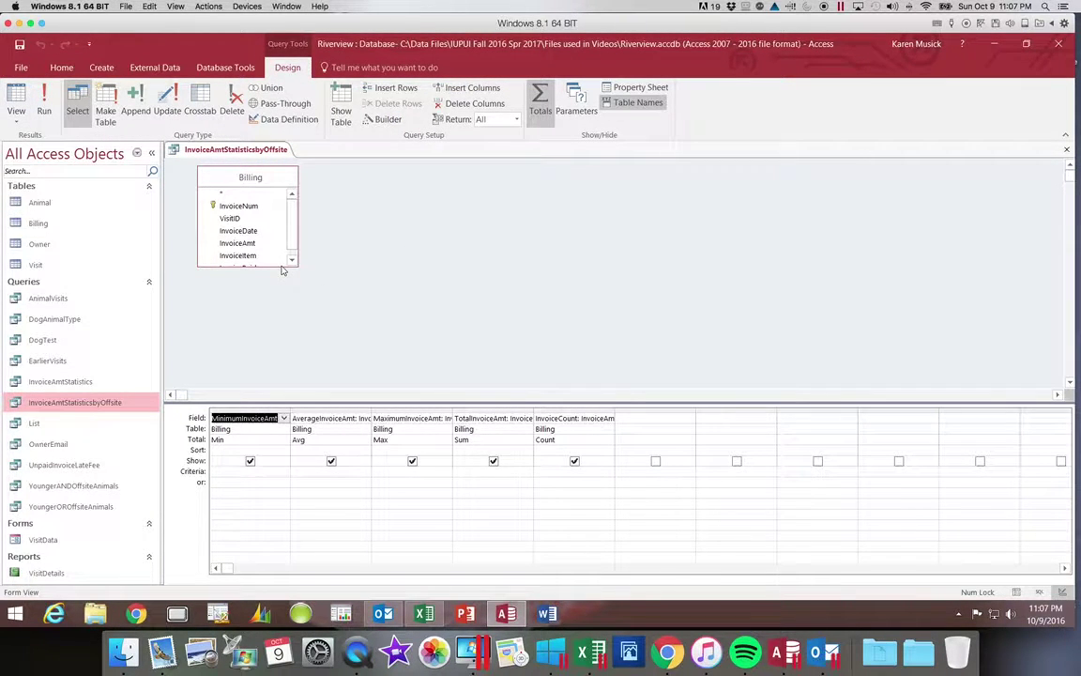
left_click_drag(280, 271, 283, 290)
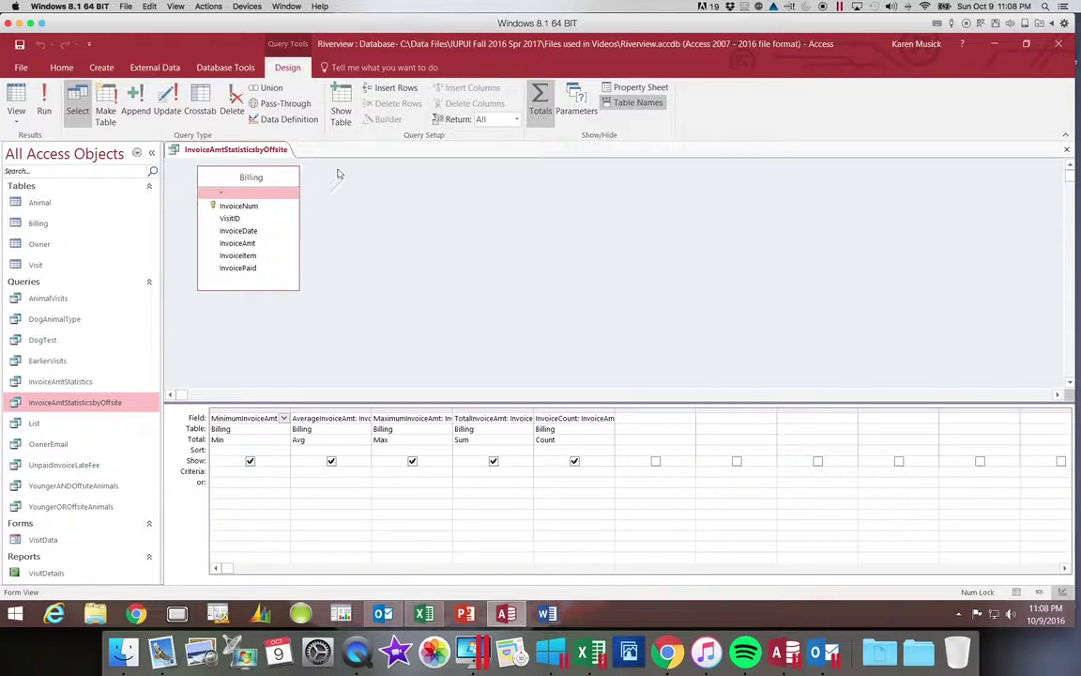
Add the Visit table to the InvoiceAmtStatisticsbyOffsite query and close the table chooser
left_click(338, 122)
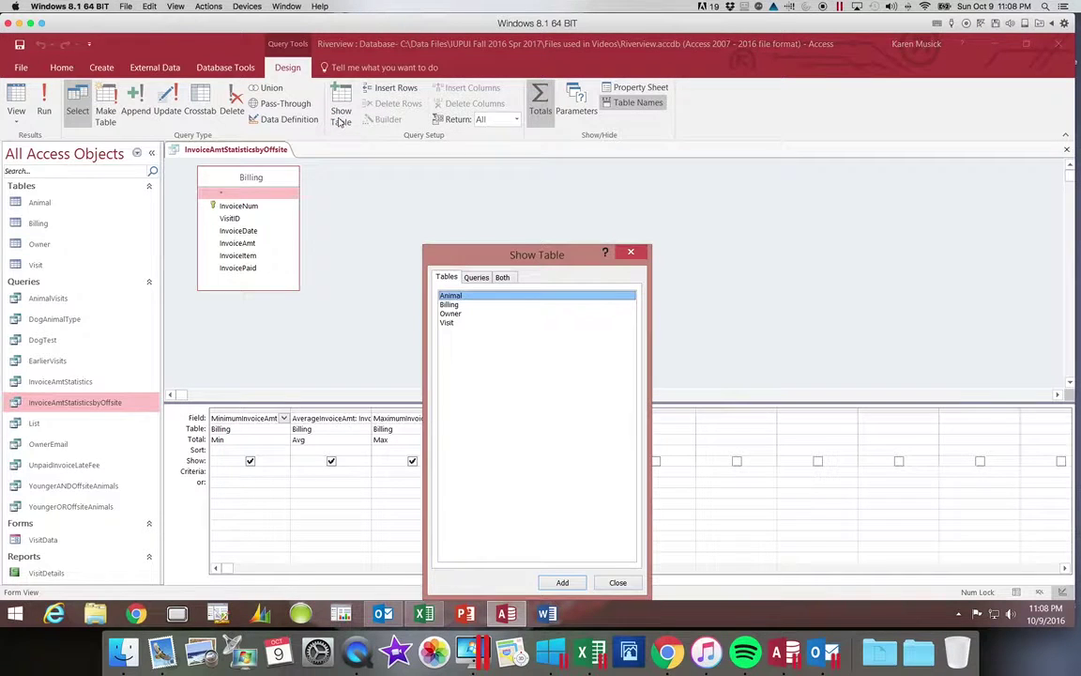
left_click(454, 323)
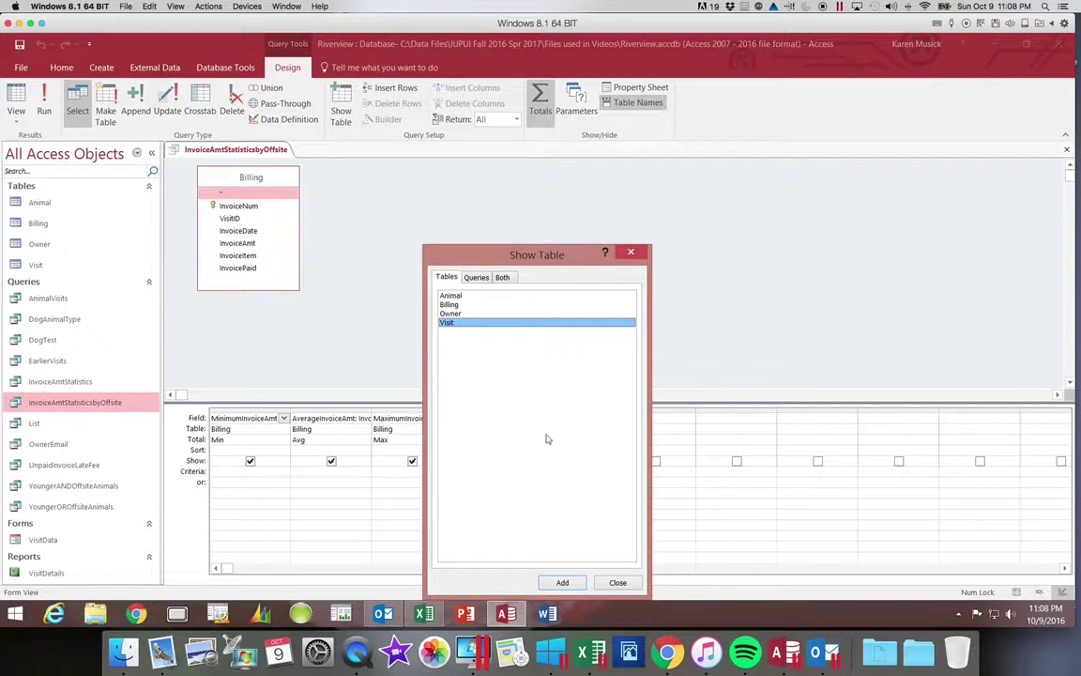
left_click(562, 582)
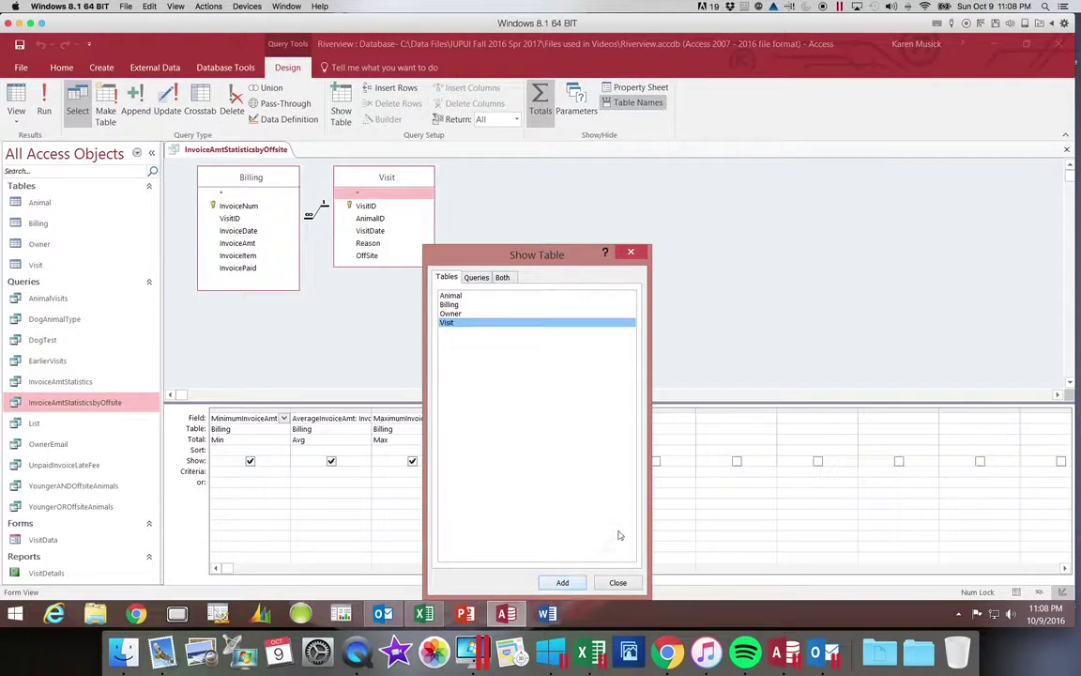
key("Escape")
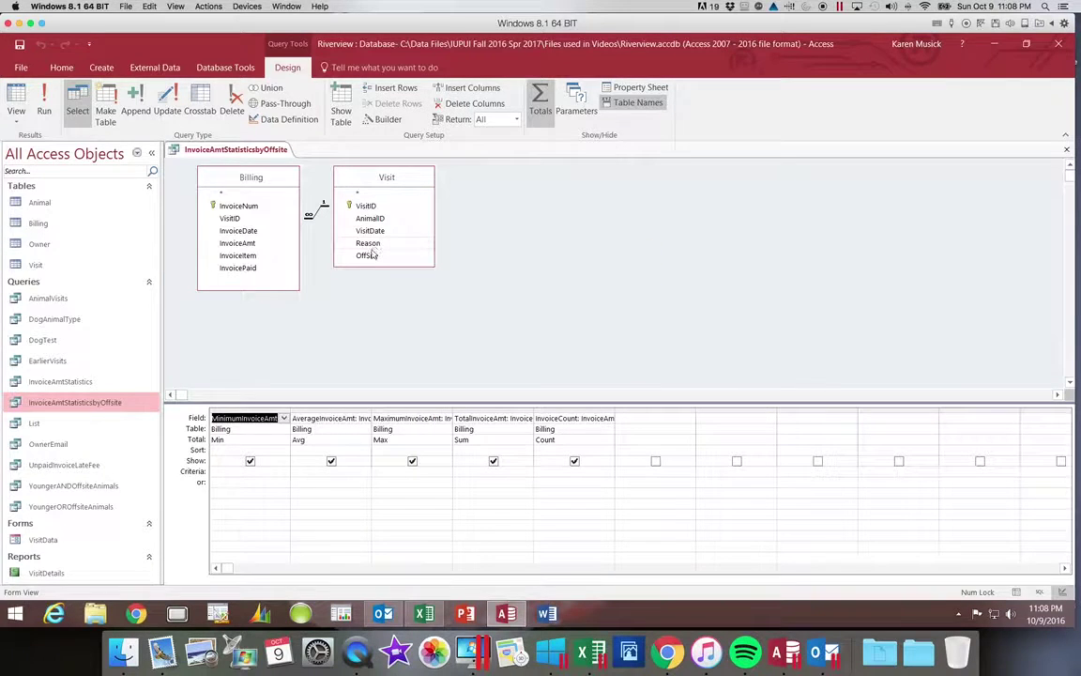
Insert the OffSite field from Visit as the first column of the design grid, ahead of MinimumInvoiceAmt
left_click(370, 255)
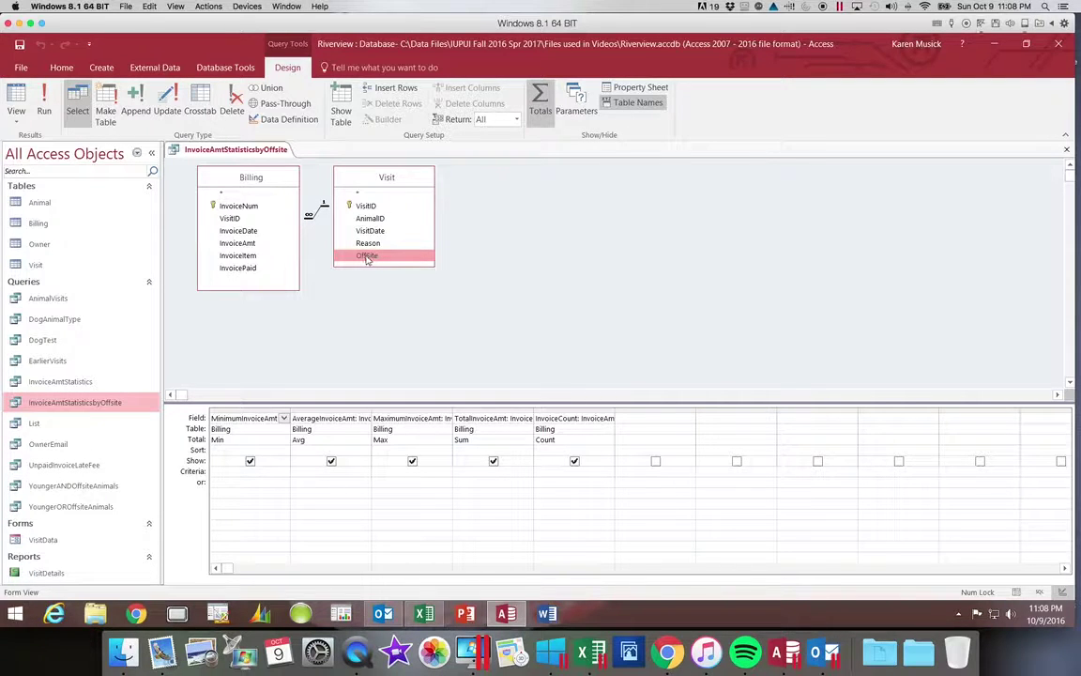
left_click_drag(367, 259, 234, 405)
left_click_drag(368, 255, 232, 419)
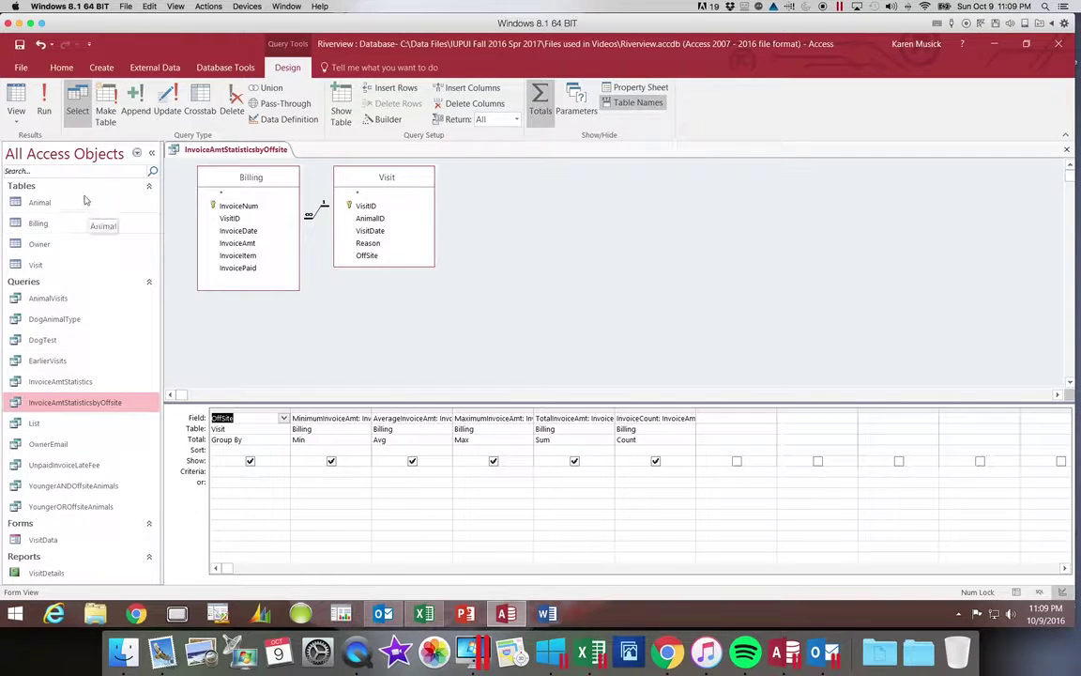
Run the query grouped by OffSite, then save and close it
left_click(45, 111)
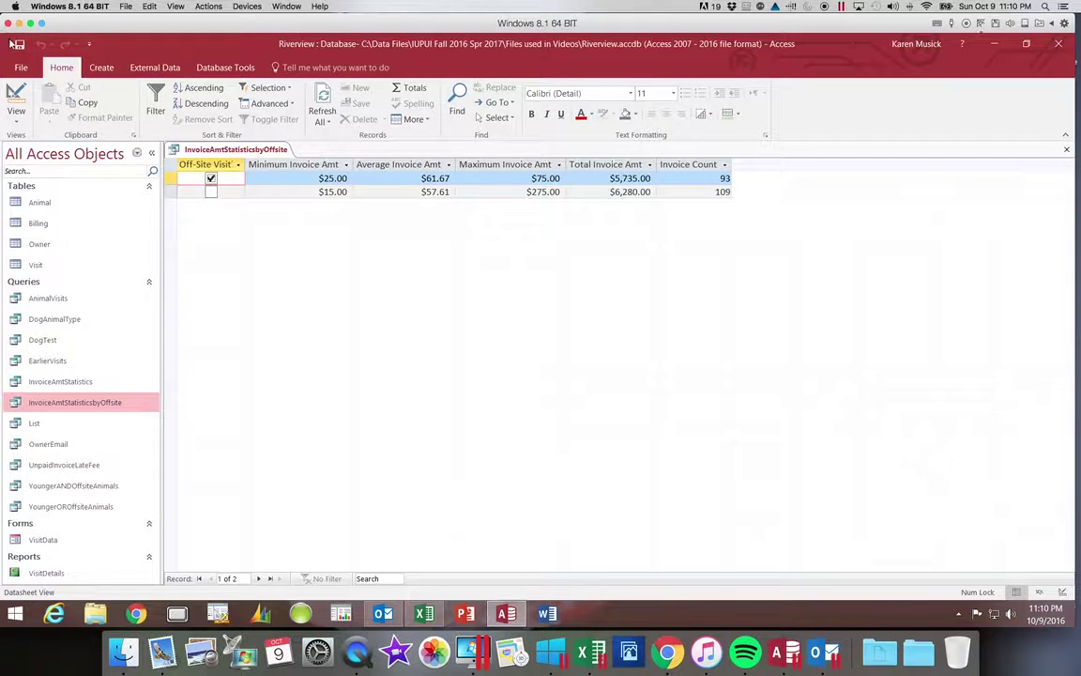
left_click(1066, 149)
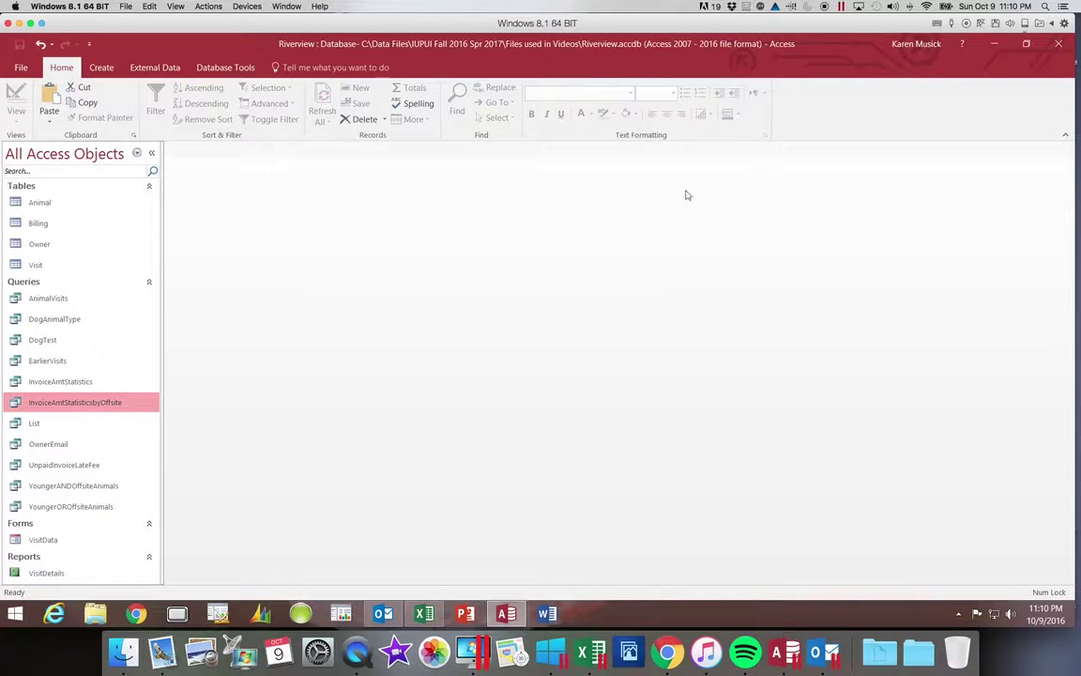
Copy the InvoiceAmtStatistics query and collapse the Tables group to free empty space in the object list
left_click(86, 384)
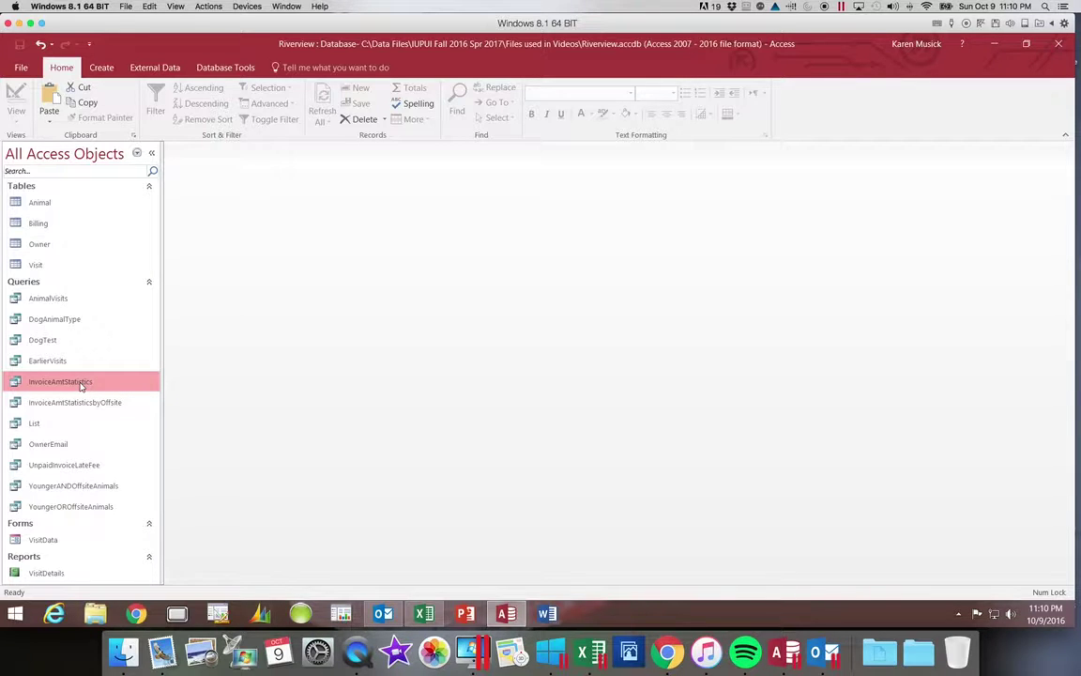
right_click(83, 383)
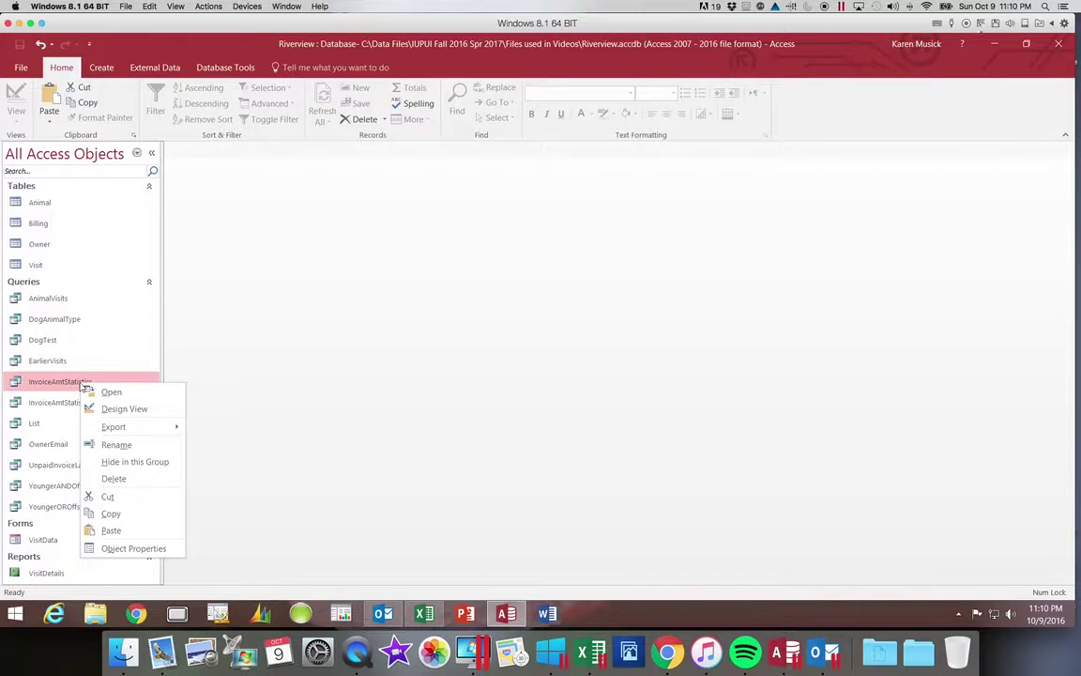
left_click(110, 515)
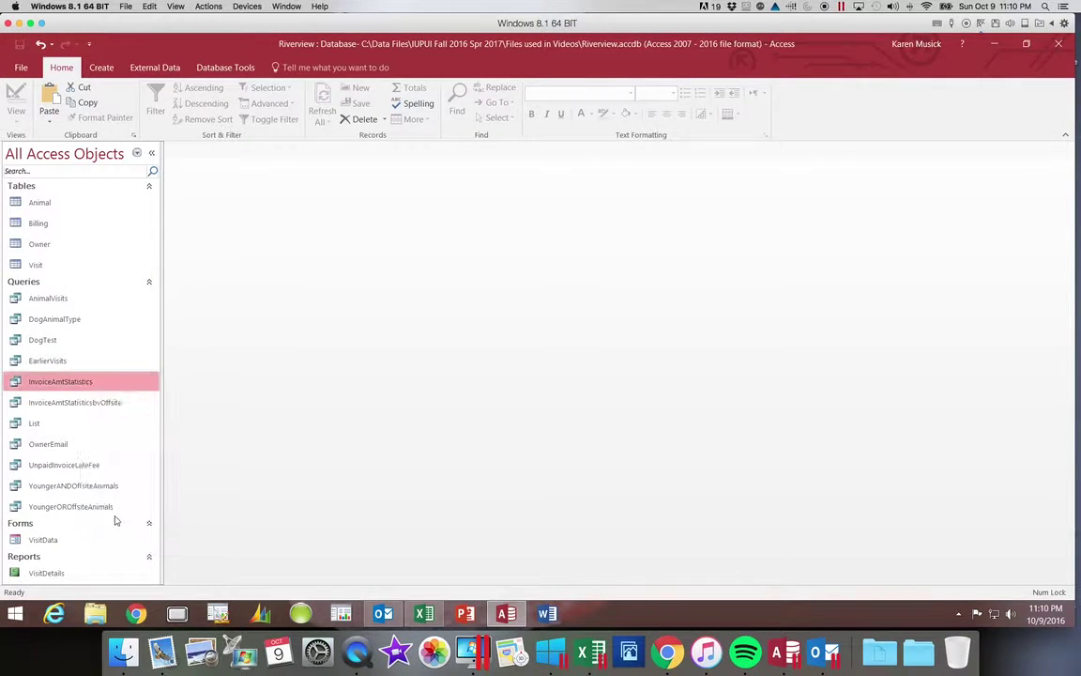
right_click(147, 338)
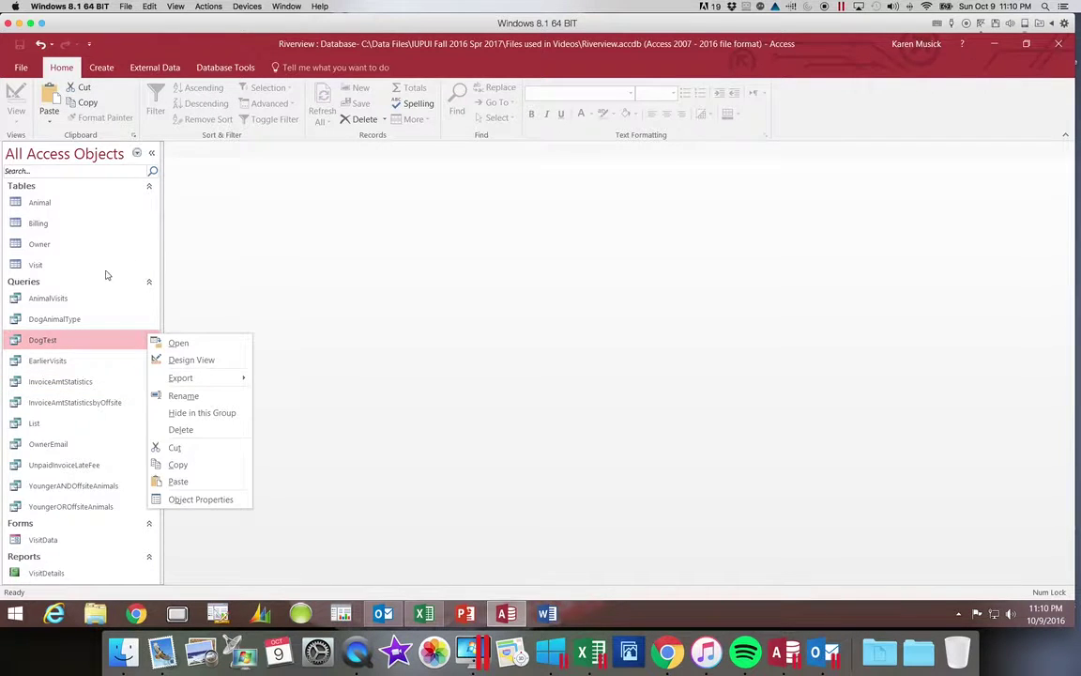
right_click(25, 284)
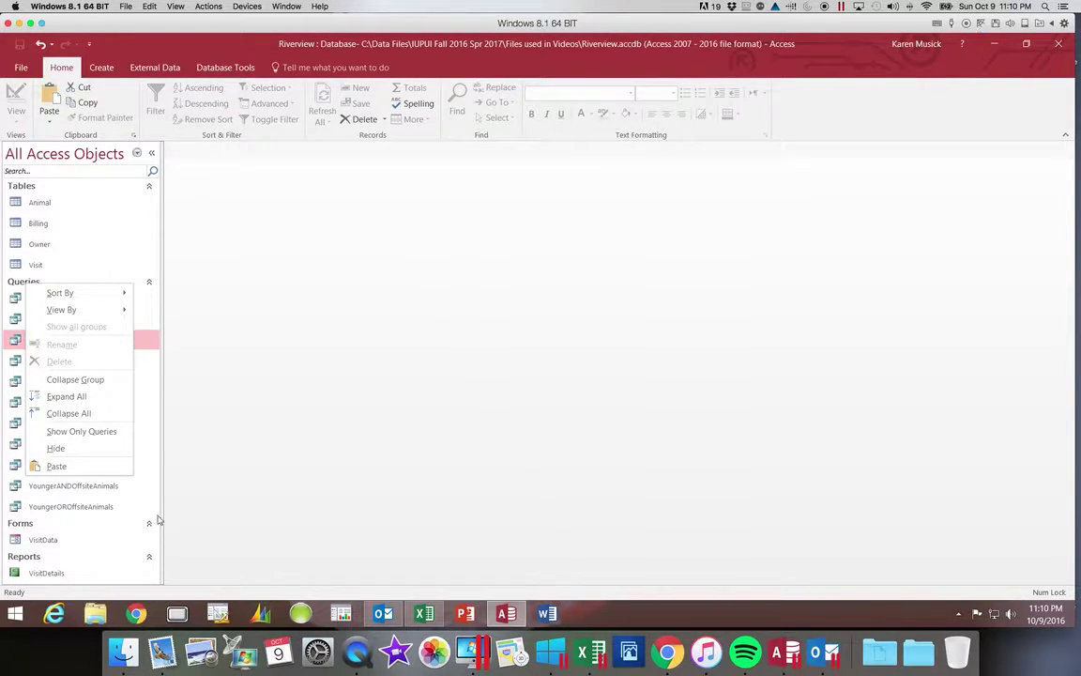
left_click(148, 186)
left_click(148, 186)
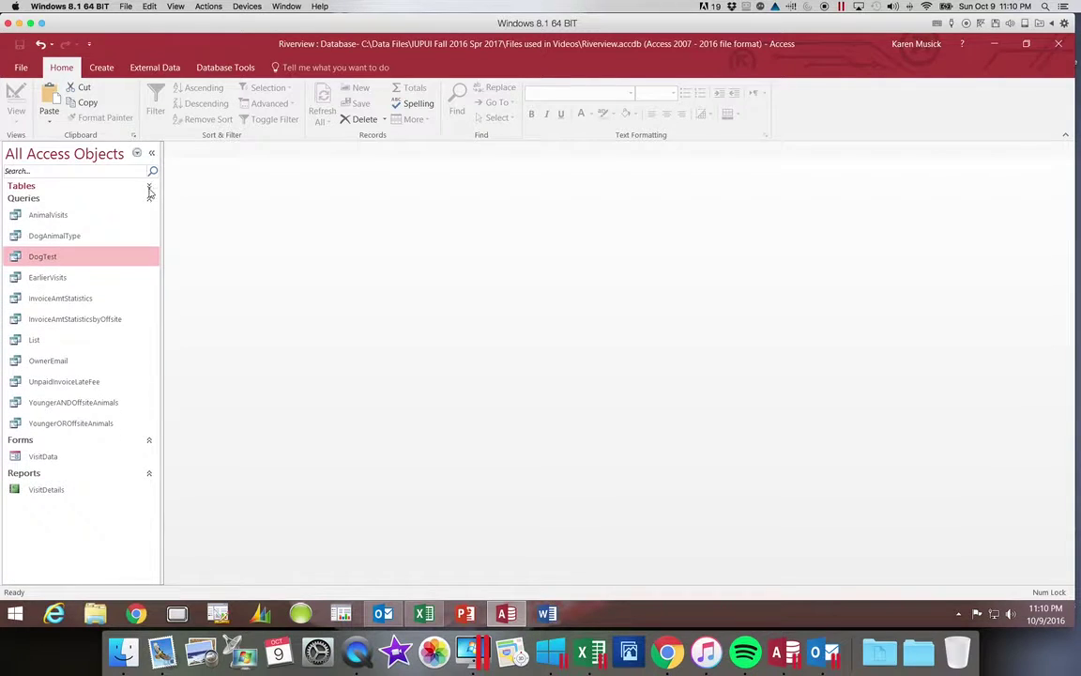
Paste the copied query under the name InvoiceAmtStatisticsbyCity
right_click(82, 548)
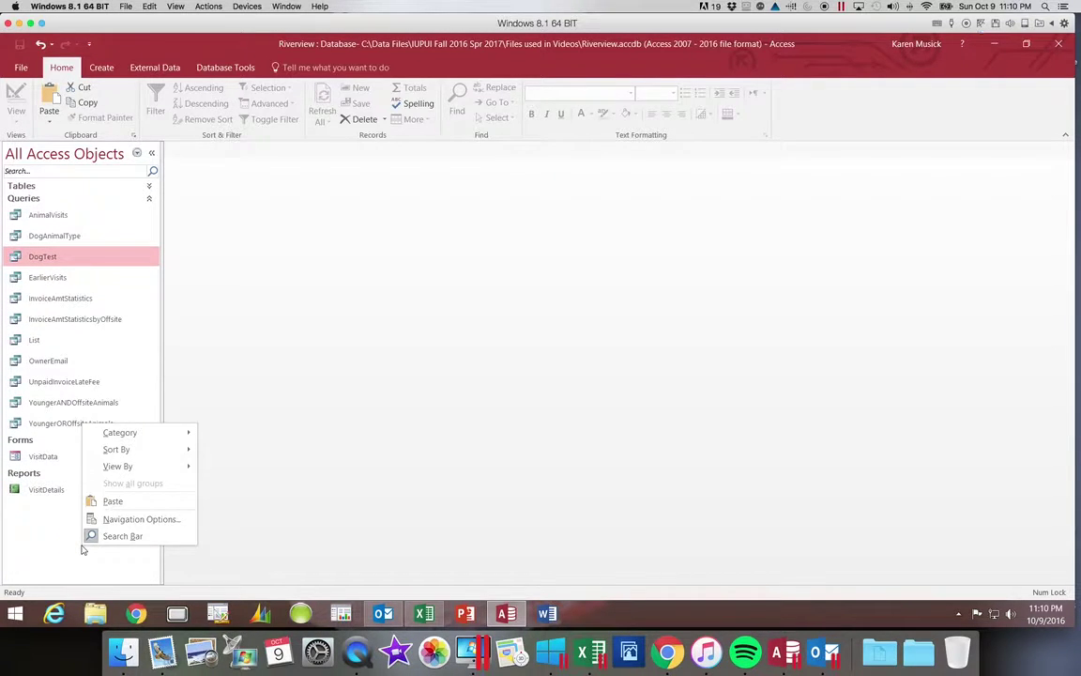
left_click(112, 501)
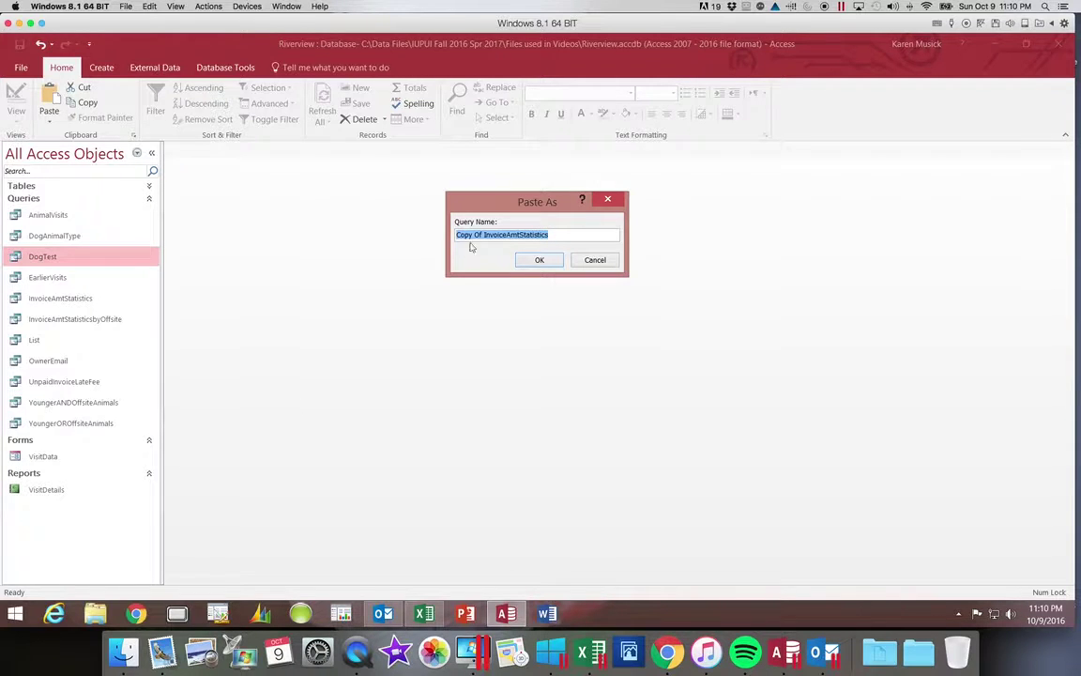
left_click_drag(484, 235, 439, 238)
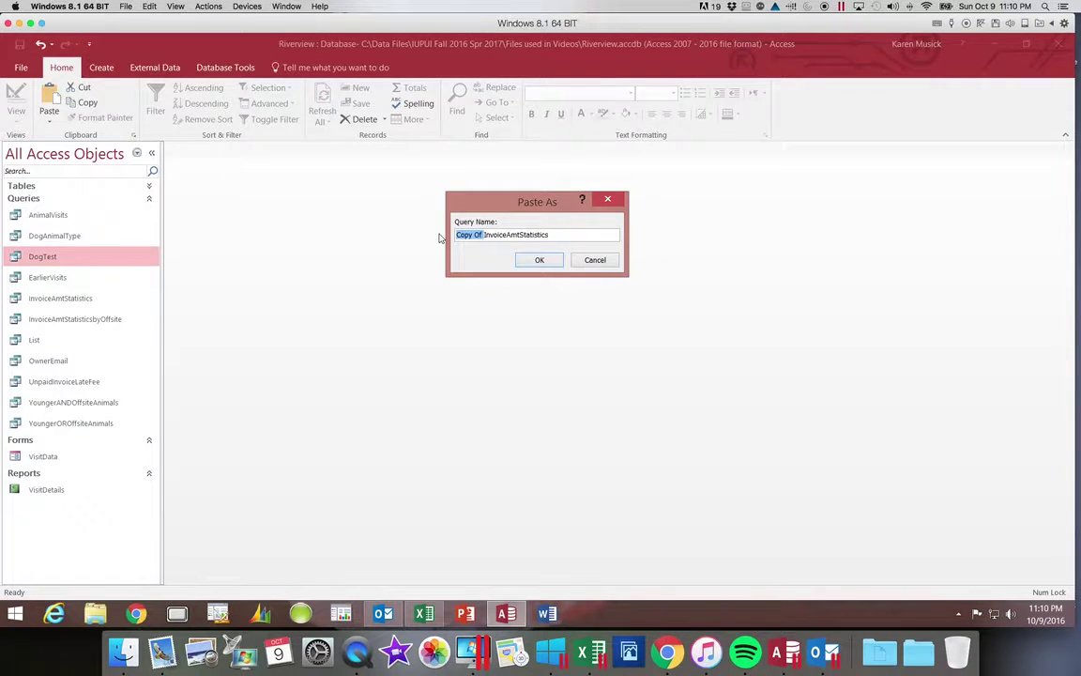
key("BackSpace")
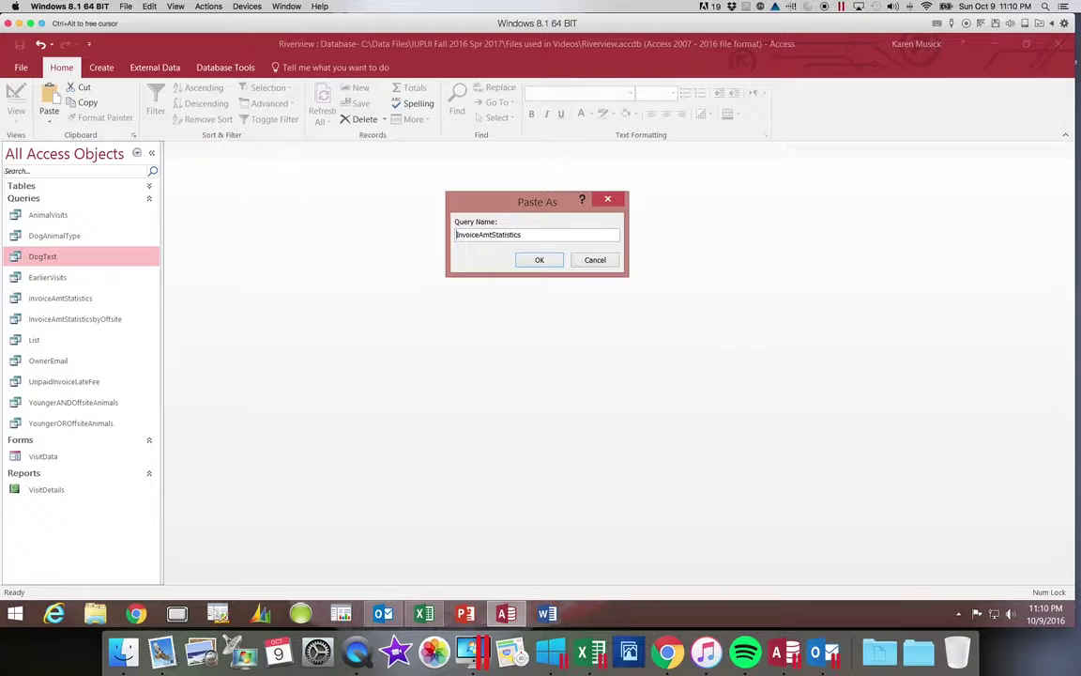
left_click(527, 236)
type("byCity")
left_click(540, 260)
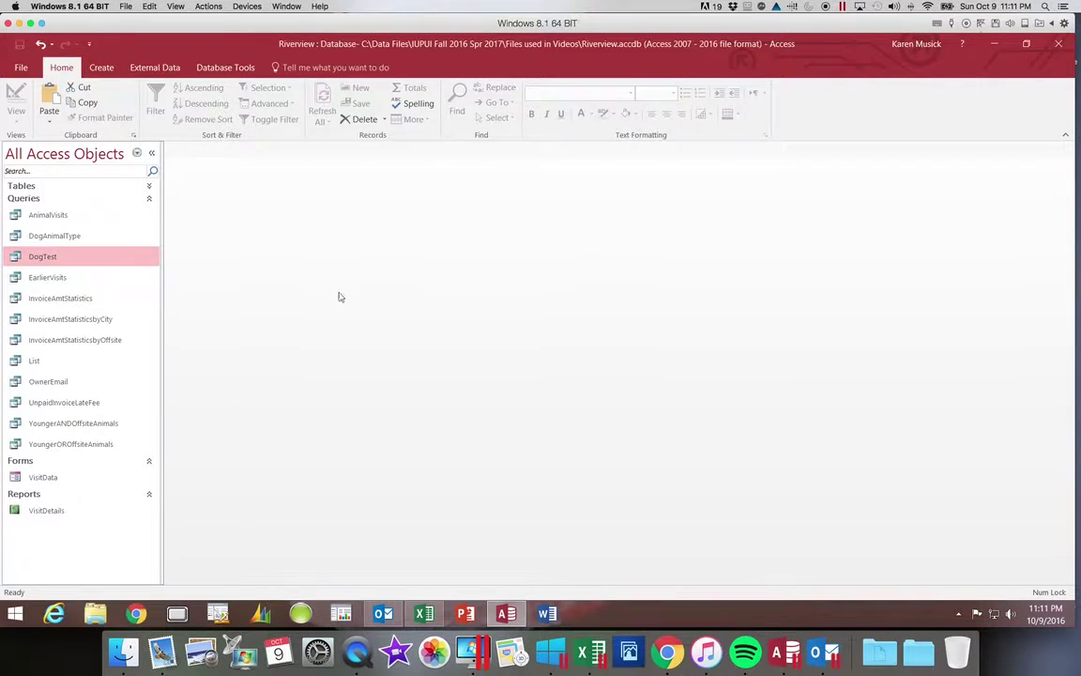
Open InvoiceAmtStatisticsbyCity in Design View and lengthen its Billing field list to show every field
left_click(128, 326)
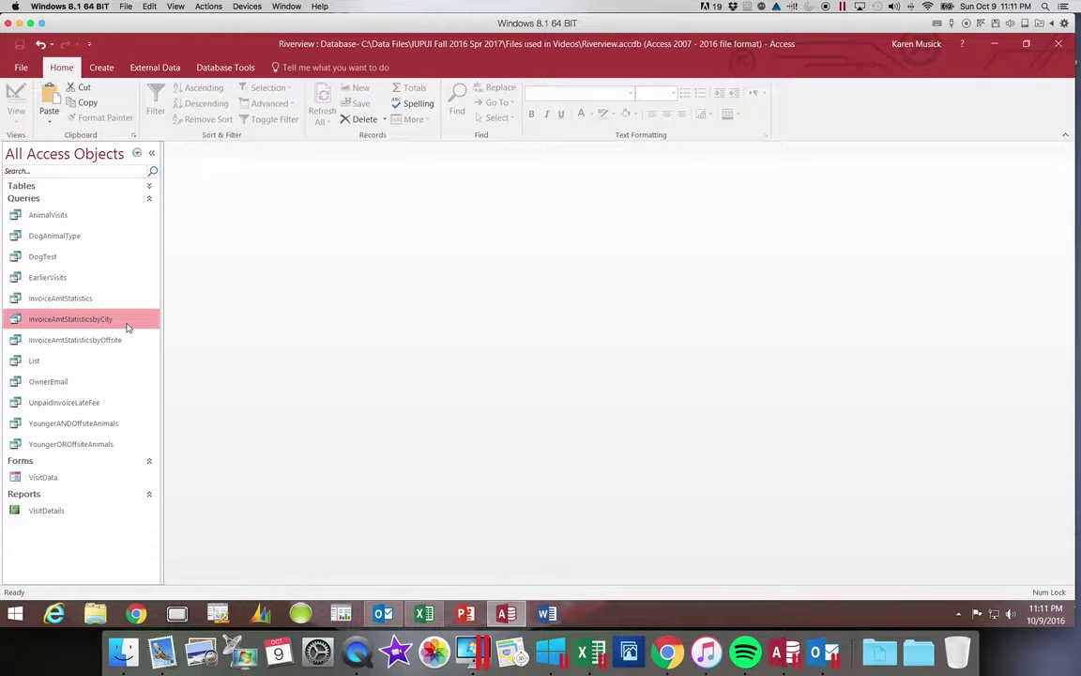
double_click(85, 322)
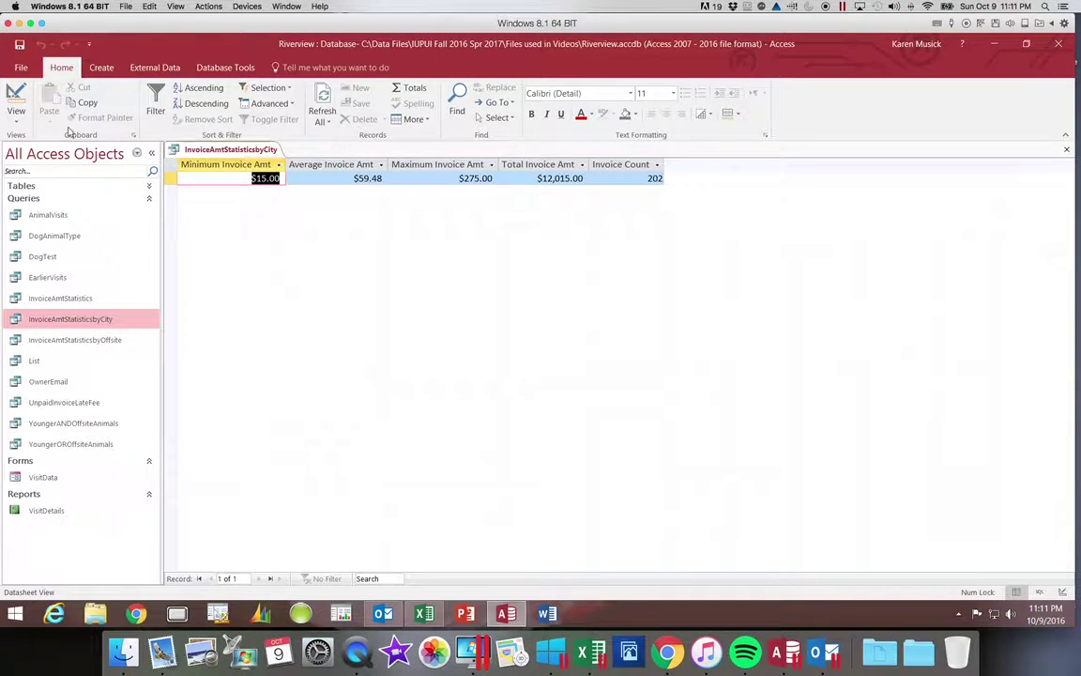
left_click(13, 91)
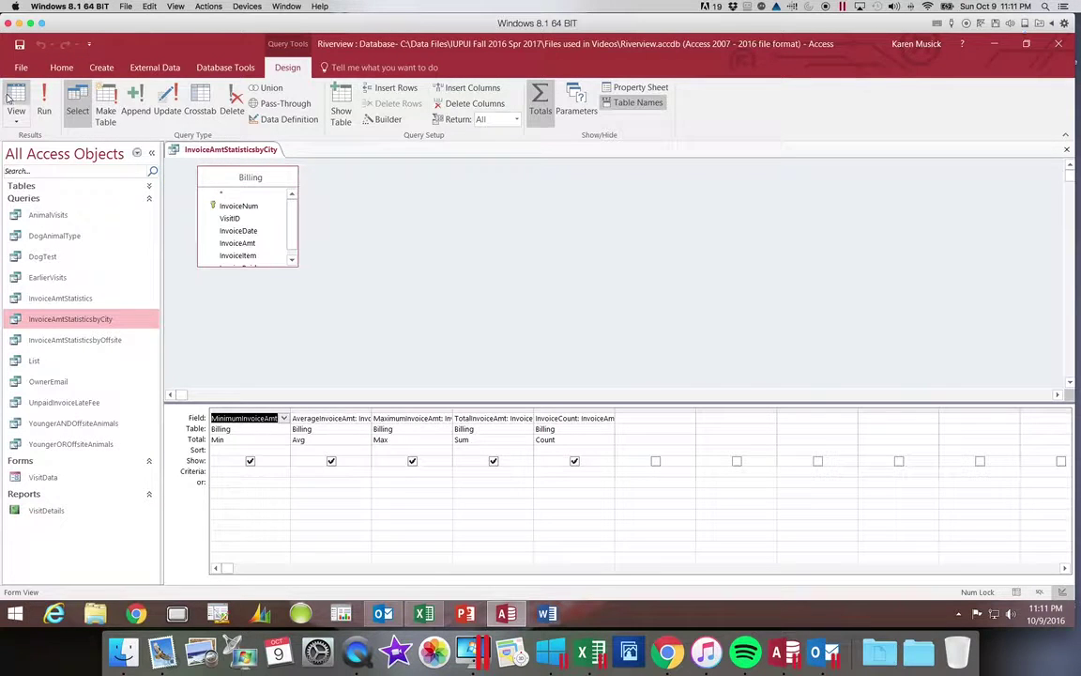
left_click(265, 270)
left_click_drag(265, 270, 266, 296)
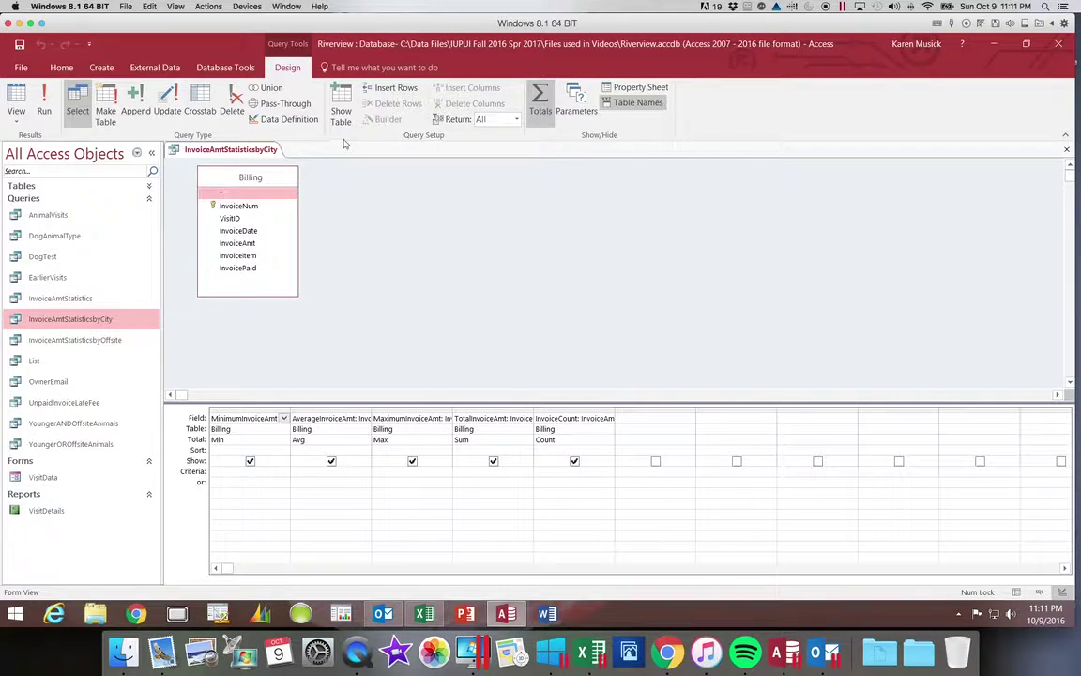
Add the Visit, Animal and Owner tables to the InvoiceAmtStatisticsbyCity query design
left_click(341, 111)
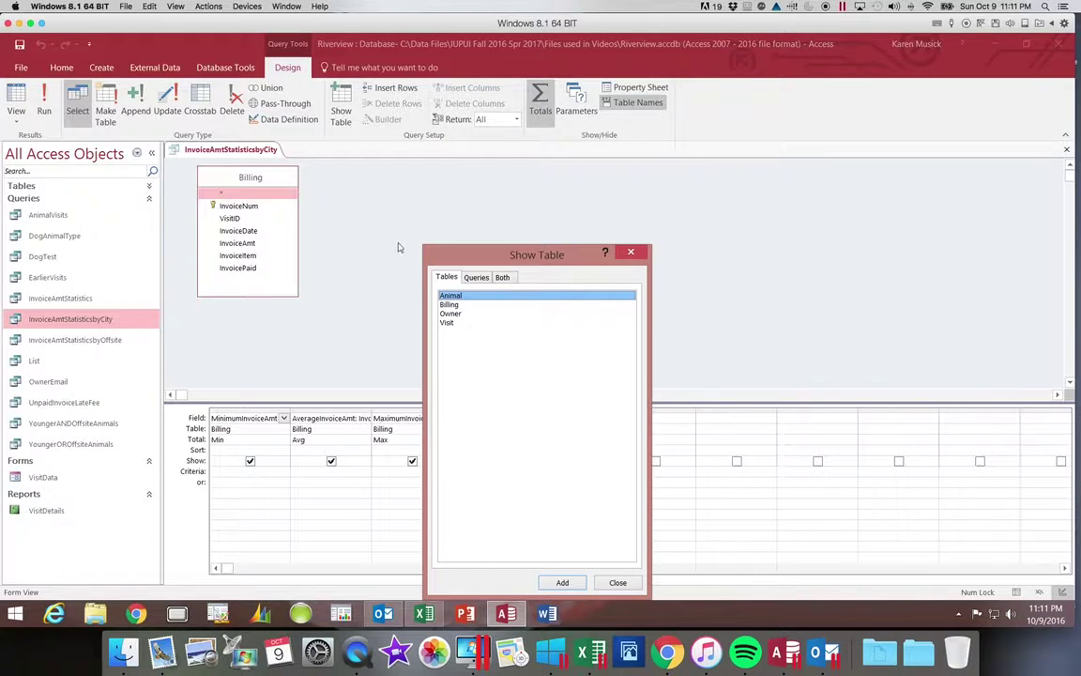
double_click(447, 323)
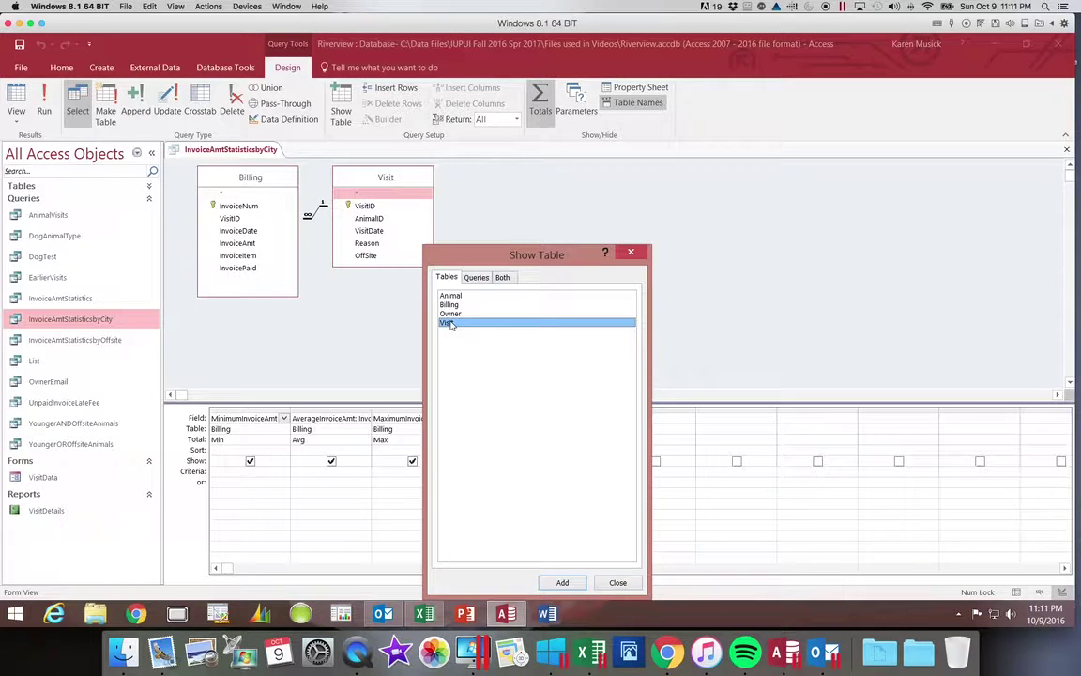
double_click(454, 297)
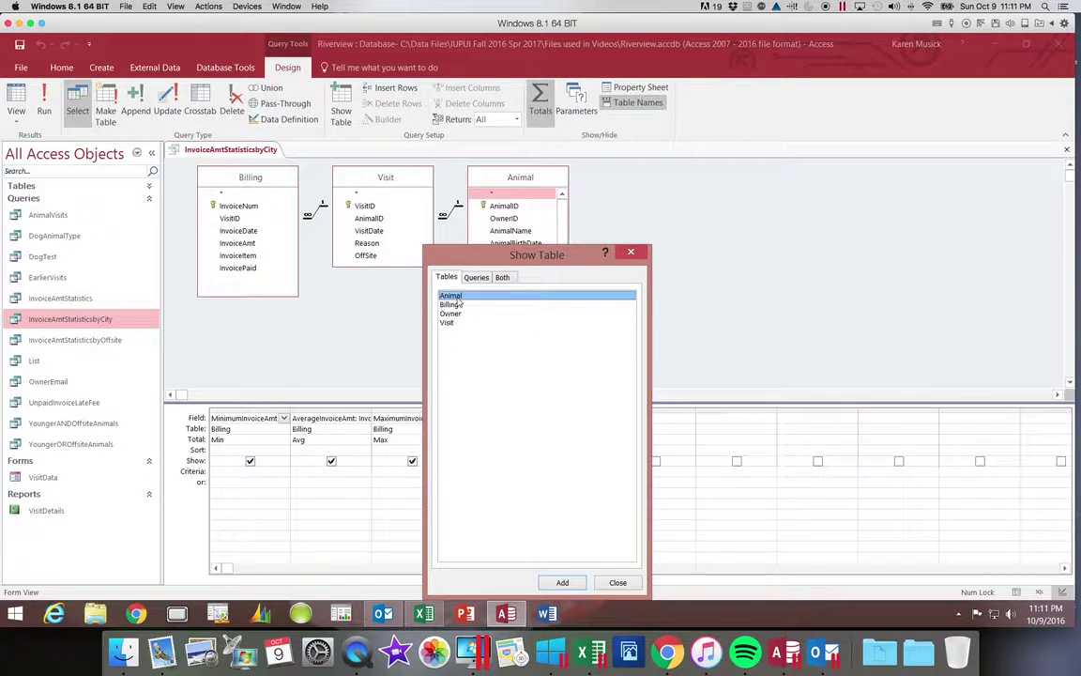
double_click(451, 313)
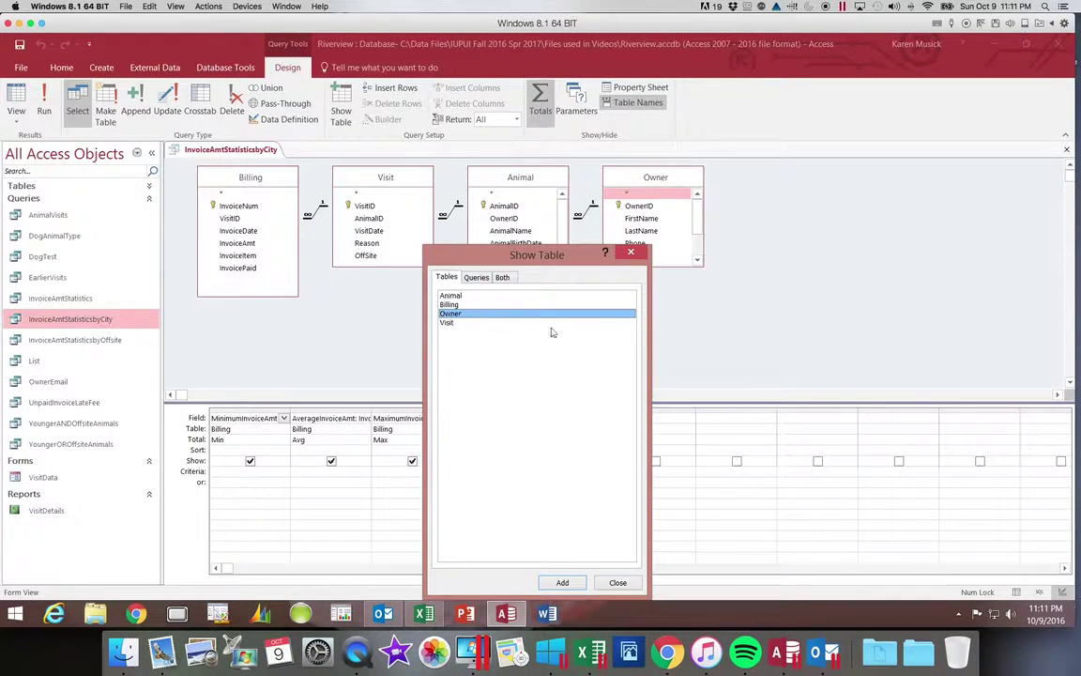
left_click(618, 581)
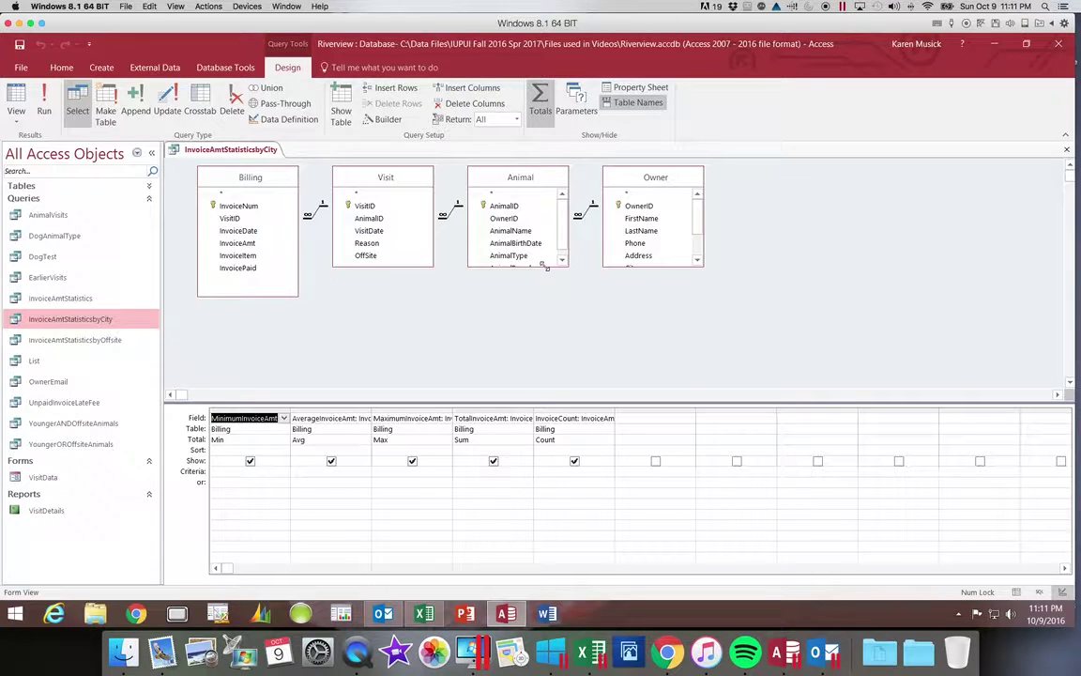
left_click(488, 265)
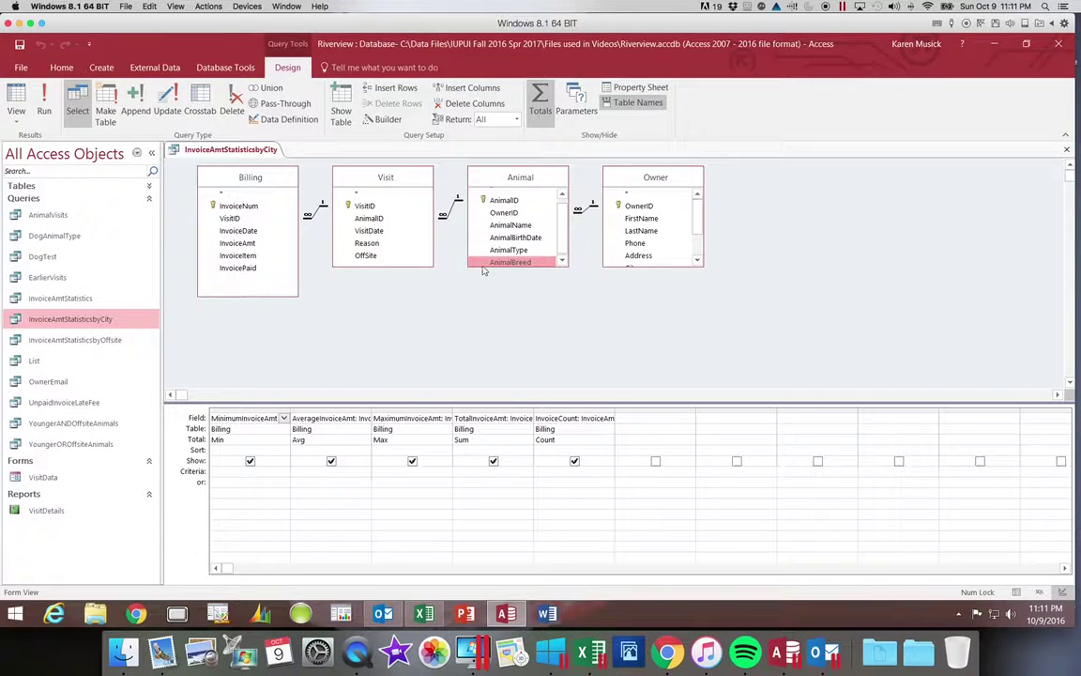
left_click(483, 266)
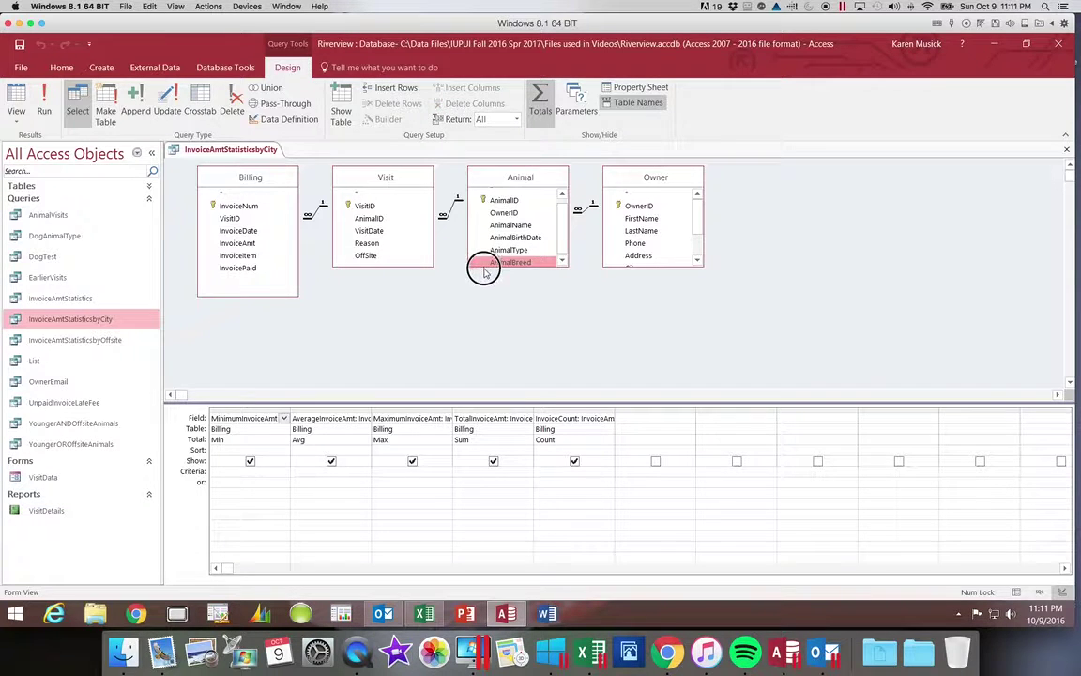
left_click(550, 267)
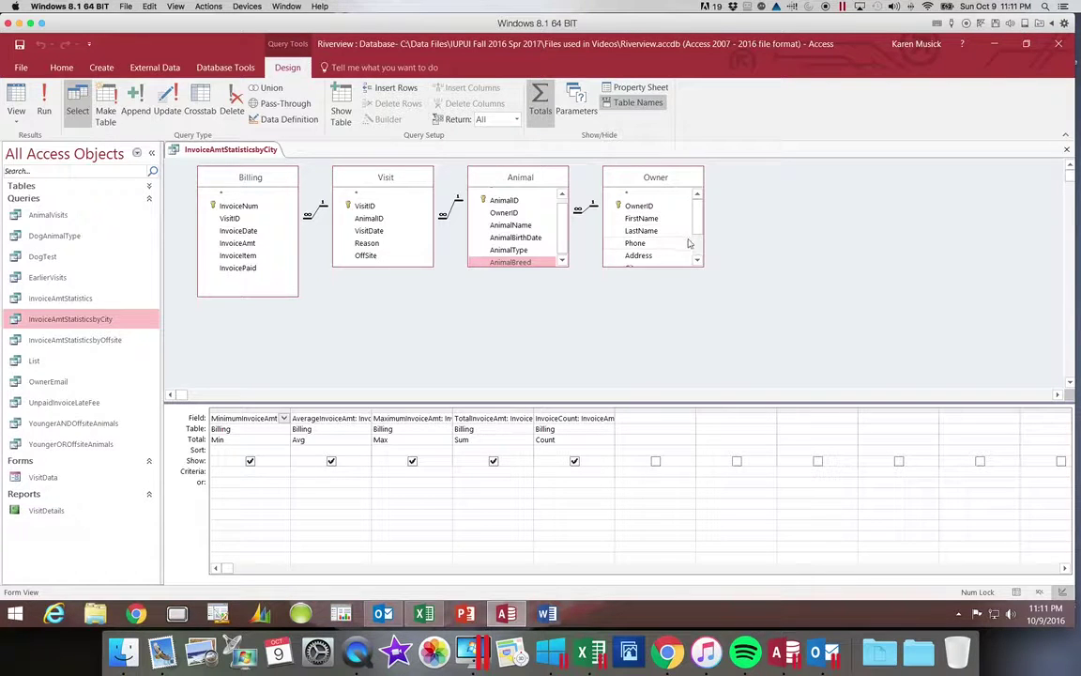
Insert the Owner table's City field as the first column of the query grid, ahead of MinimumInvoiceAmt
scroll(629, 225, "down", 2)
left_click_drag(631, 225, 265, 408)
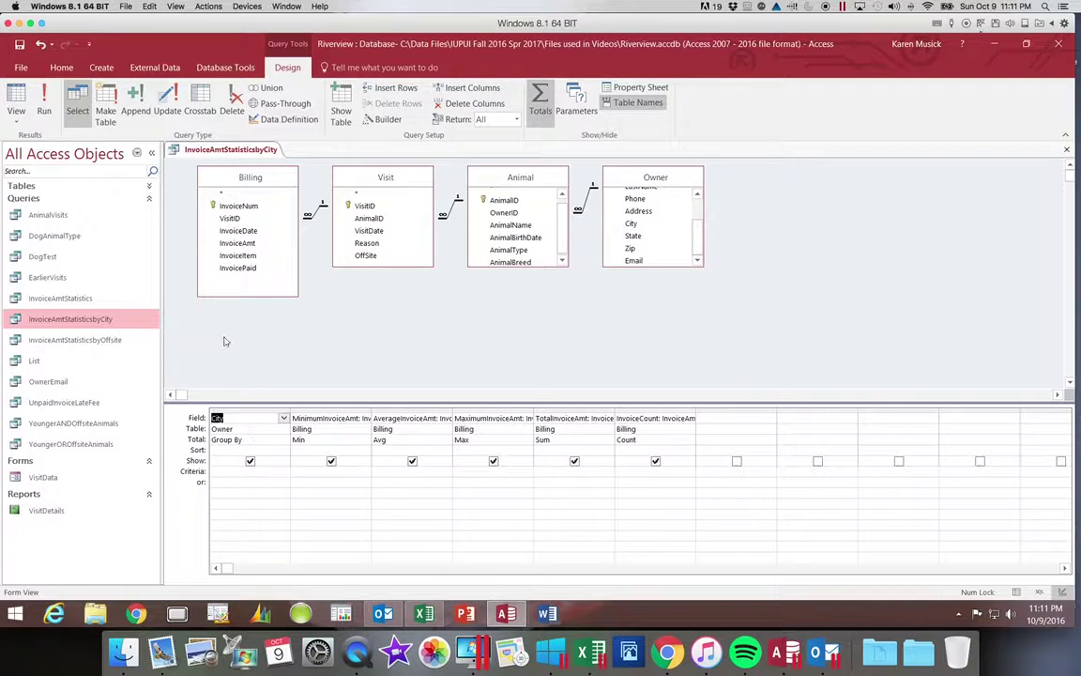
Run the query grouped by City, then close it and save its design changes
left_click(45, 110)
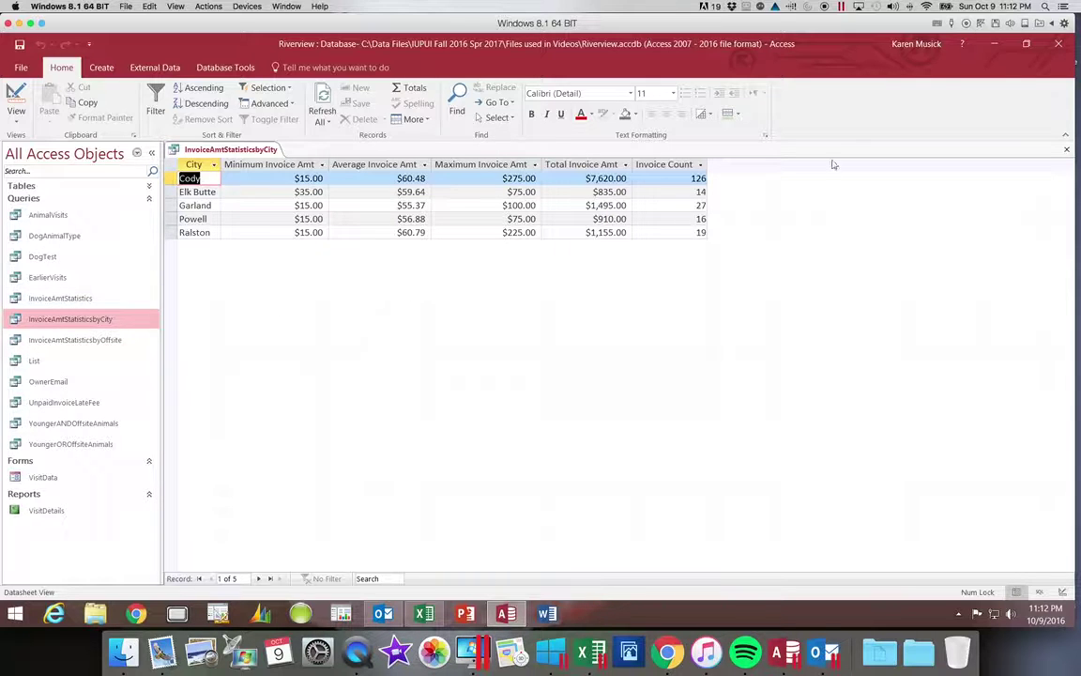
left_click(1066, 149)
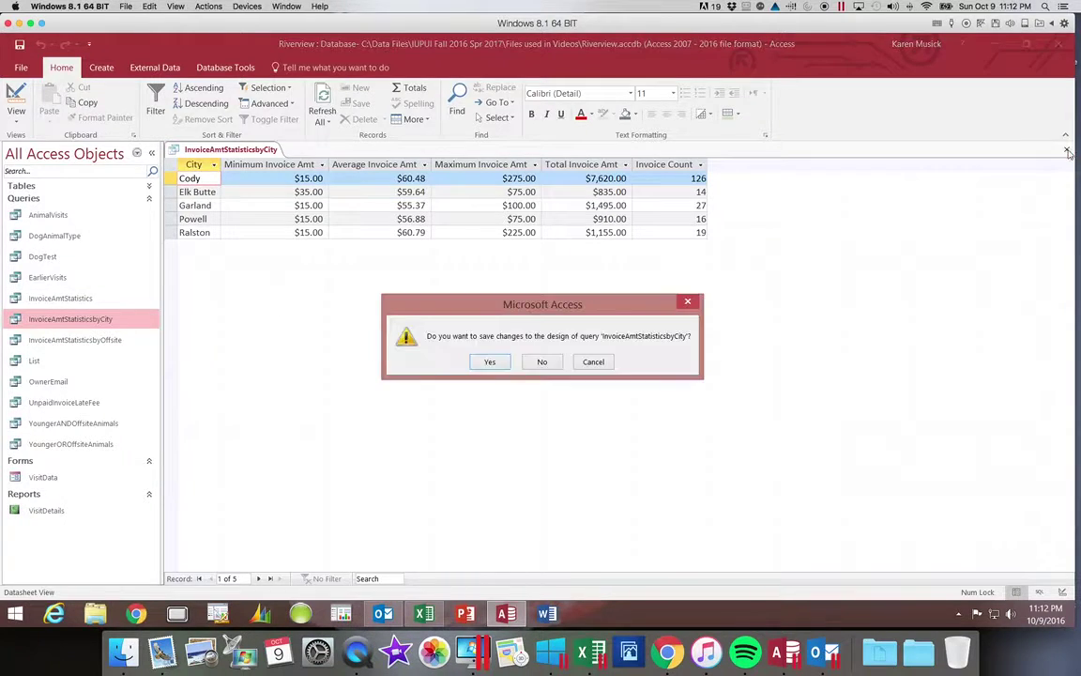
left_click(489, 362)
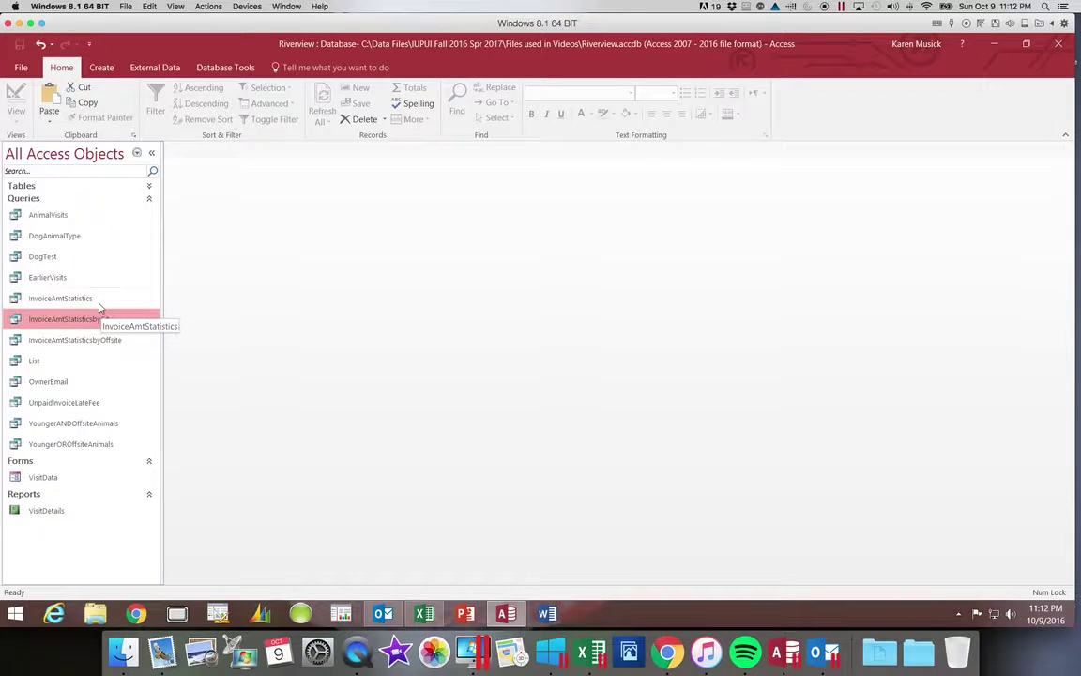
Review InvoiceAmtStatistics in Datasheet and Design View, widening the MinimumInvoiceAmt column and showing that field's Property Sheet
left_click(108, 300)
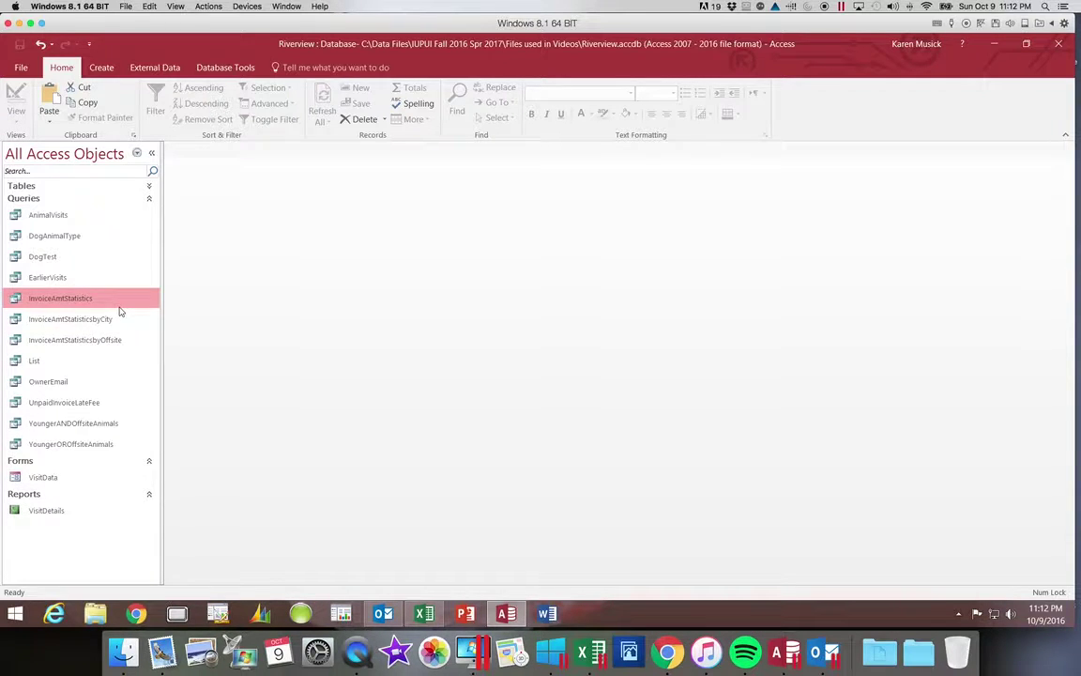
double_click(67, 300)
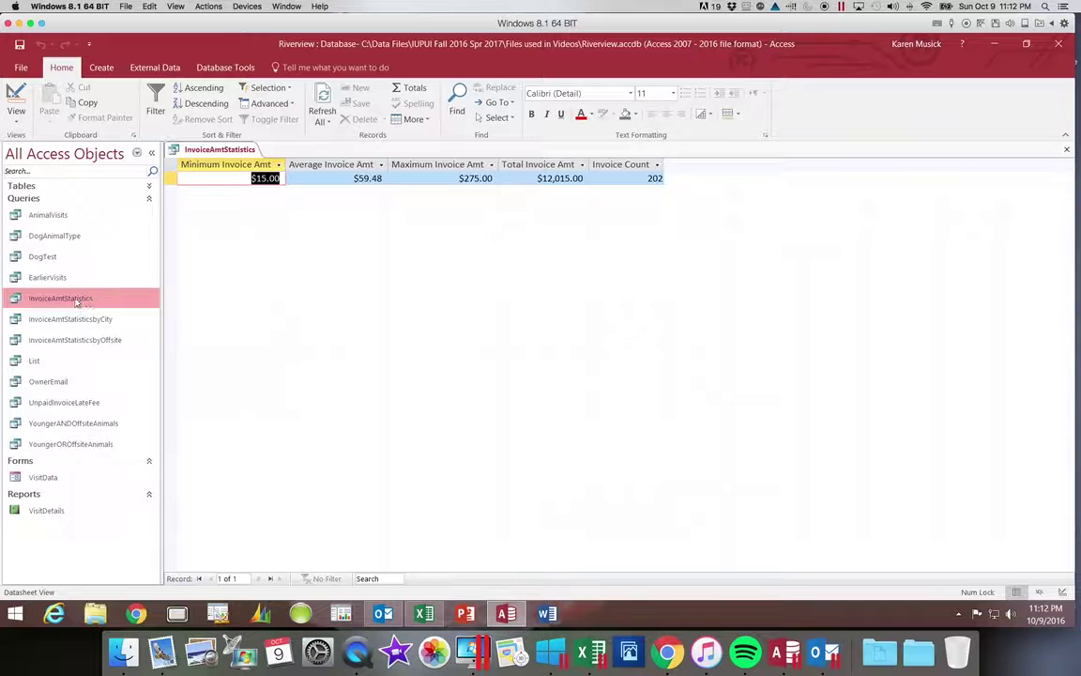
left_click(16, 91)
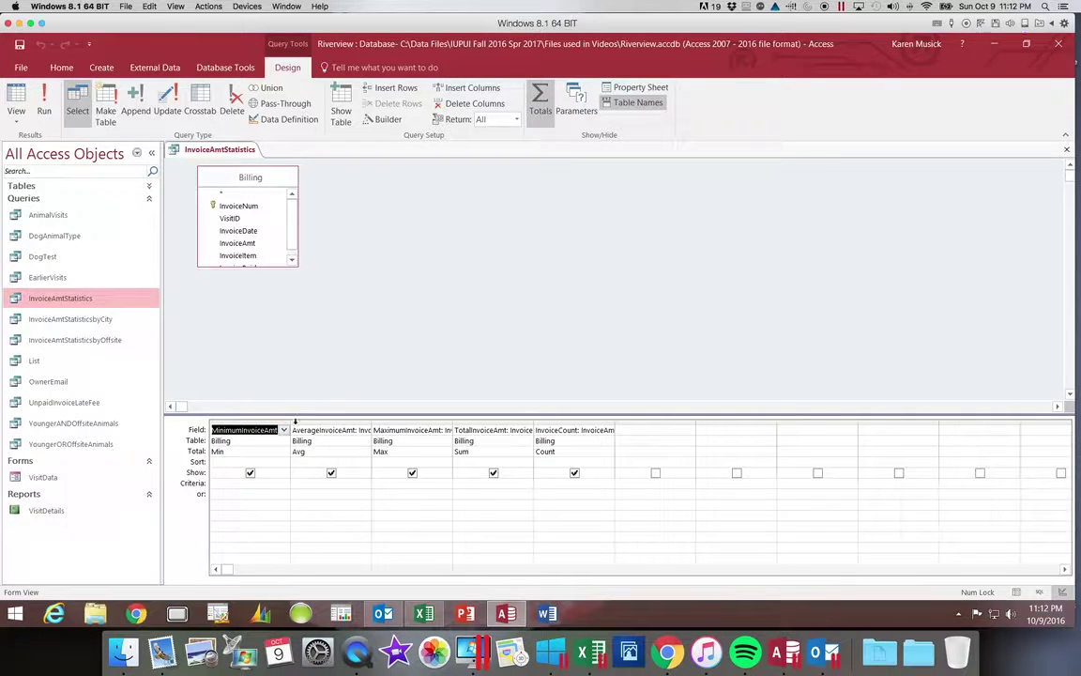
left_click_drag(291, 422, 357, 421)
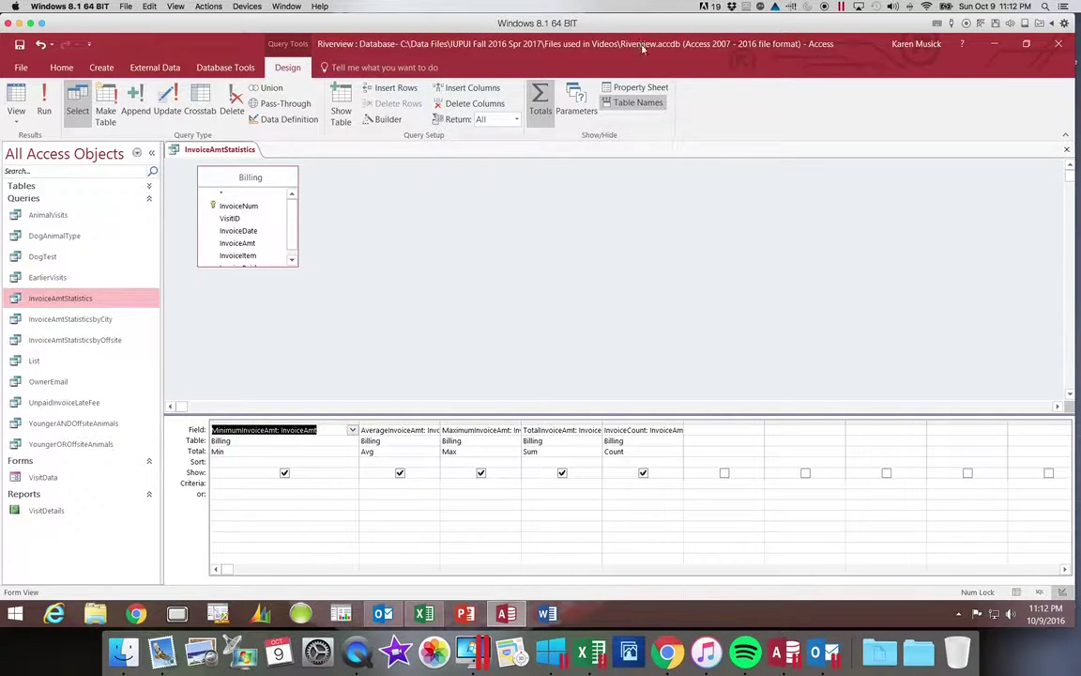
left_click(641, 88)
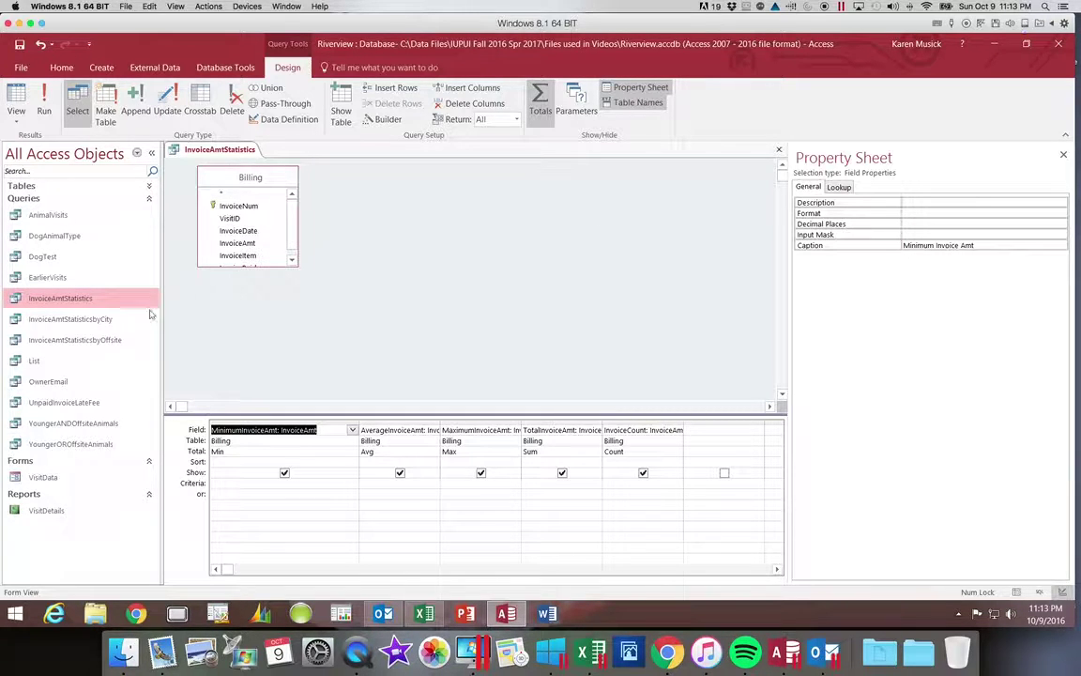
Open InvoiceAmtStatisticsbyOffsite to review its results, and switch it to Design View to examine the OffSite grouping
left_click(103, 338)
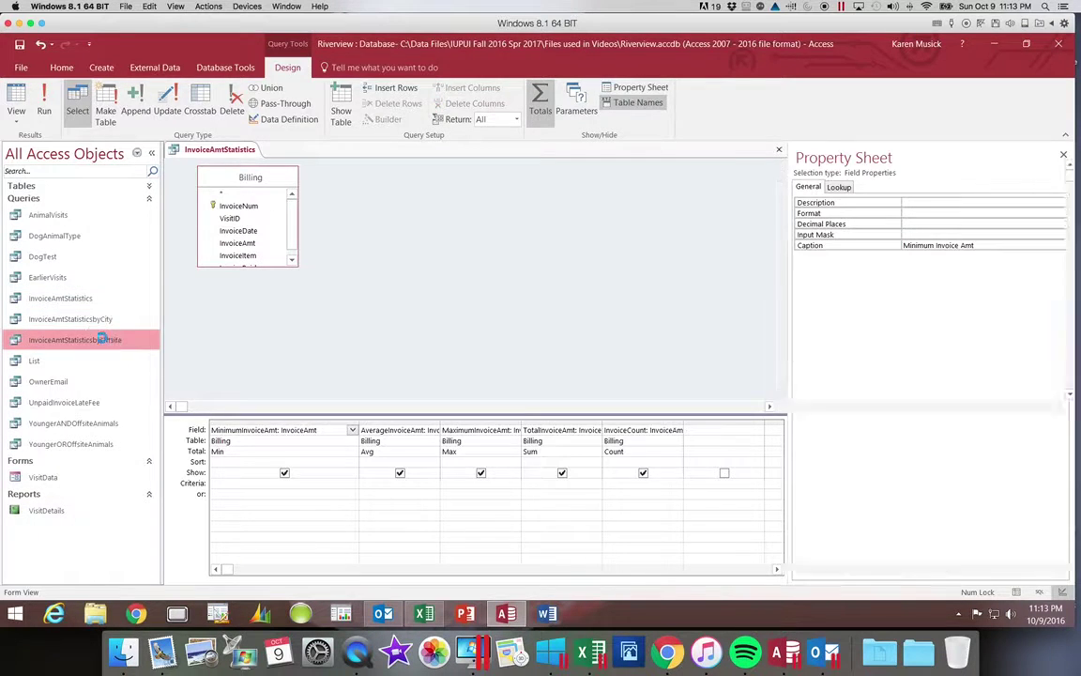
double_click(103, 338)
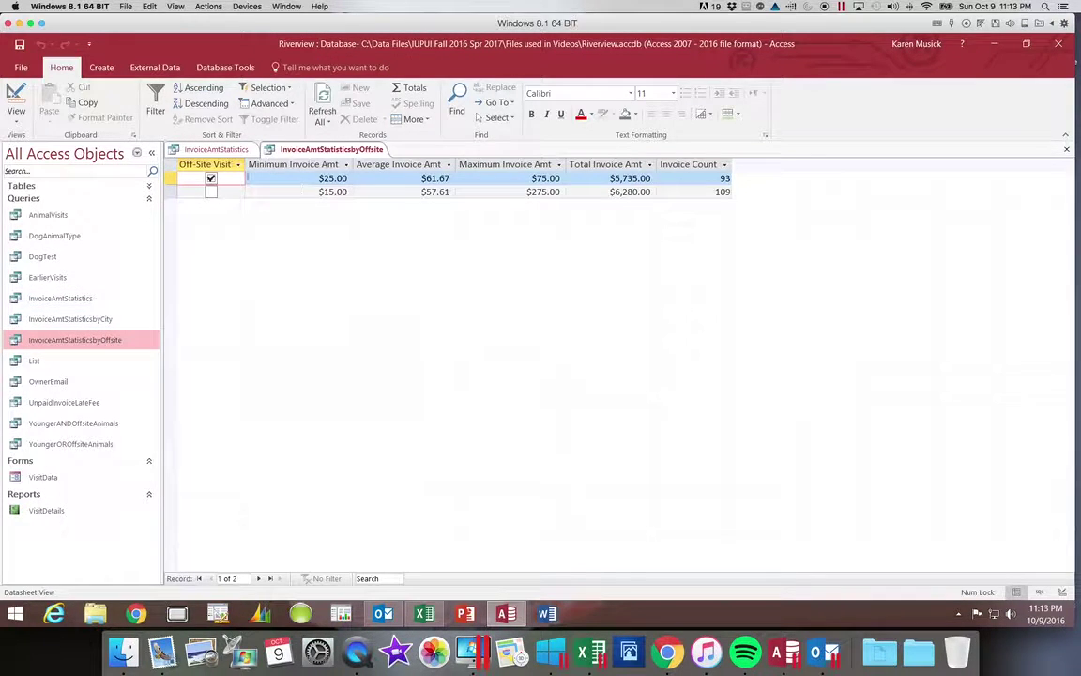
left_click(15, 98)
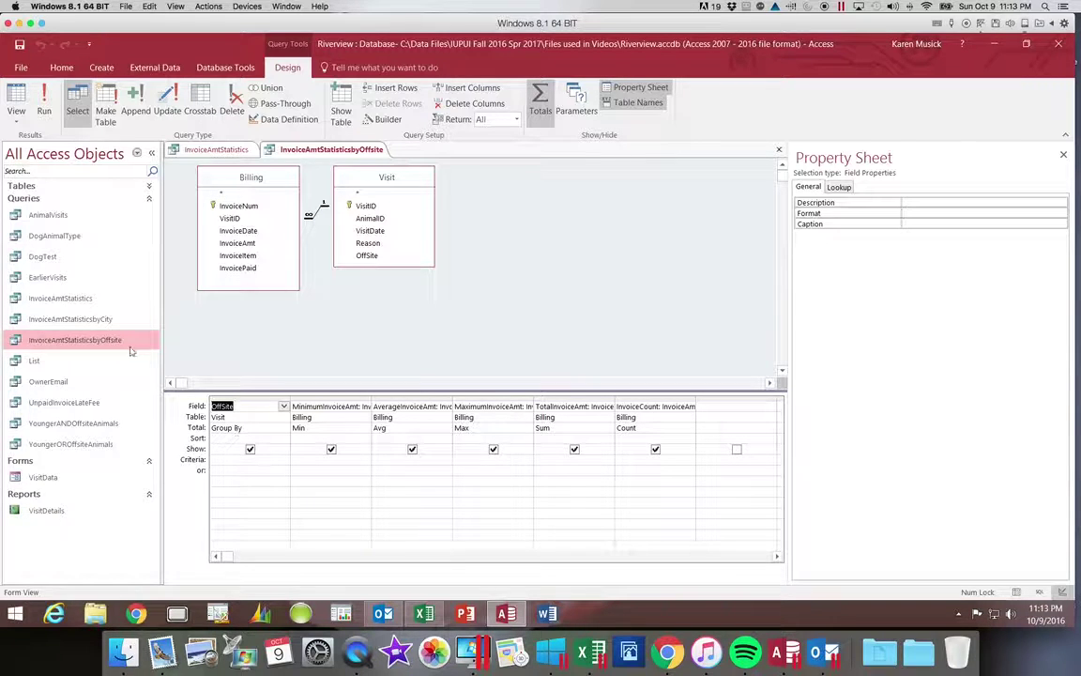
Open InvoiceAmtStatisticsbyCity, examine its City grouping in Design View, and run it again
double_click(106, 319)
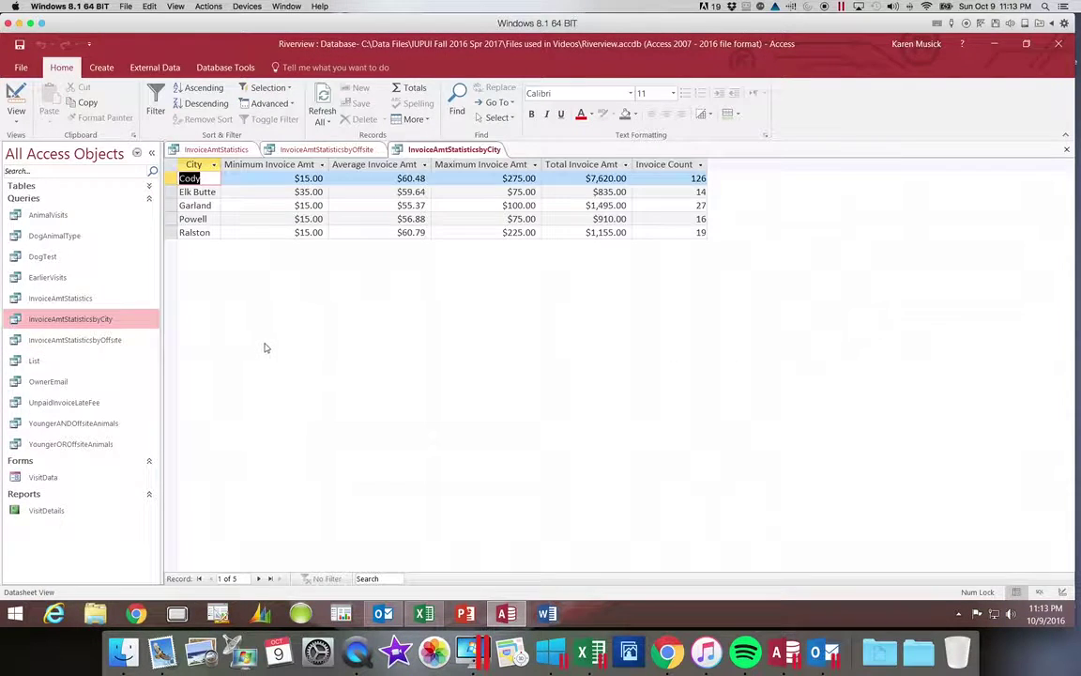
left_click(19, 94)
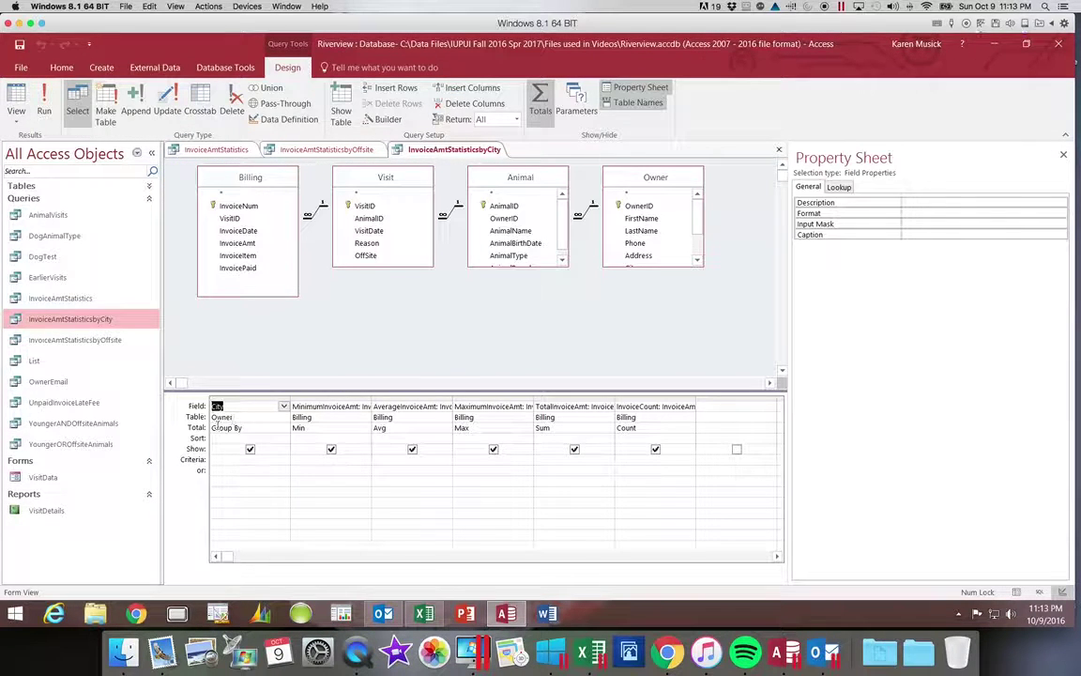
left_click(44, 101)
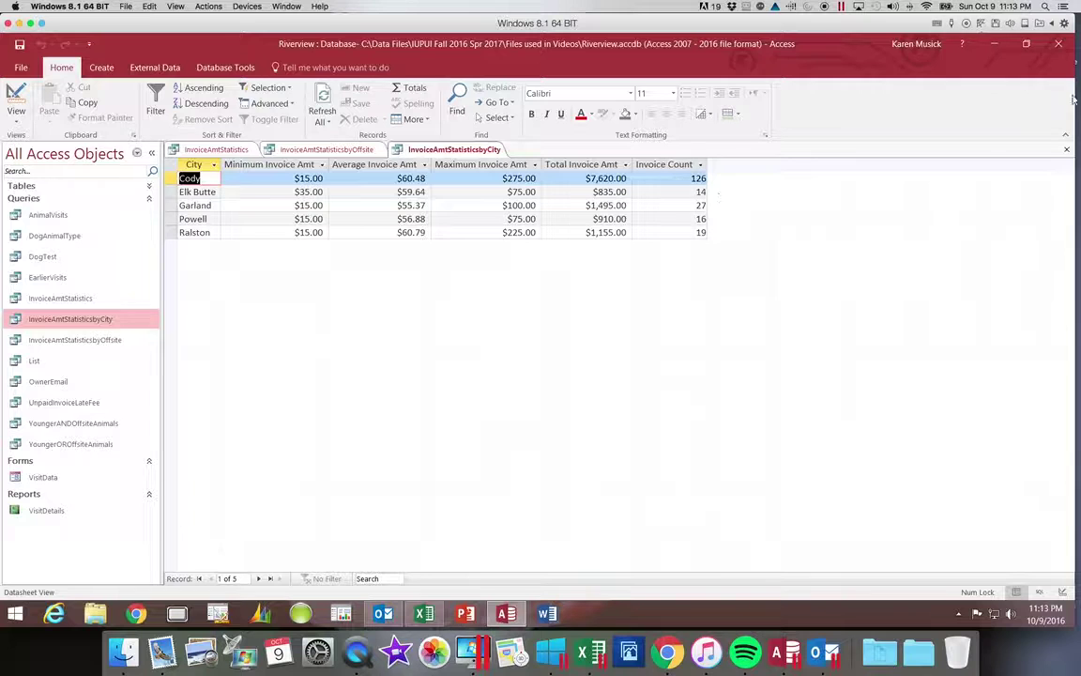
Close the InvoiceAmtStatisticsbyCity and InvoiceAmtStatisticsbyOffsite queries
left_click(1065, 150)
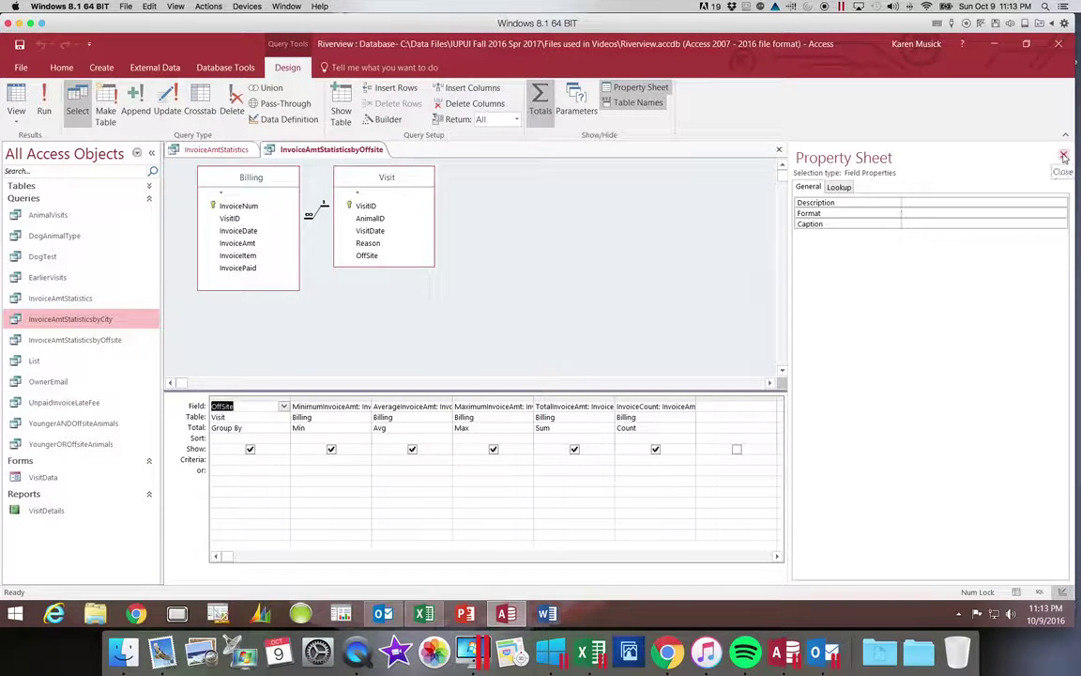
left_click(779, 150)
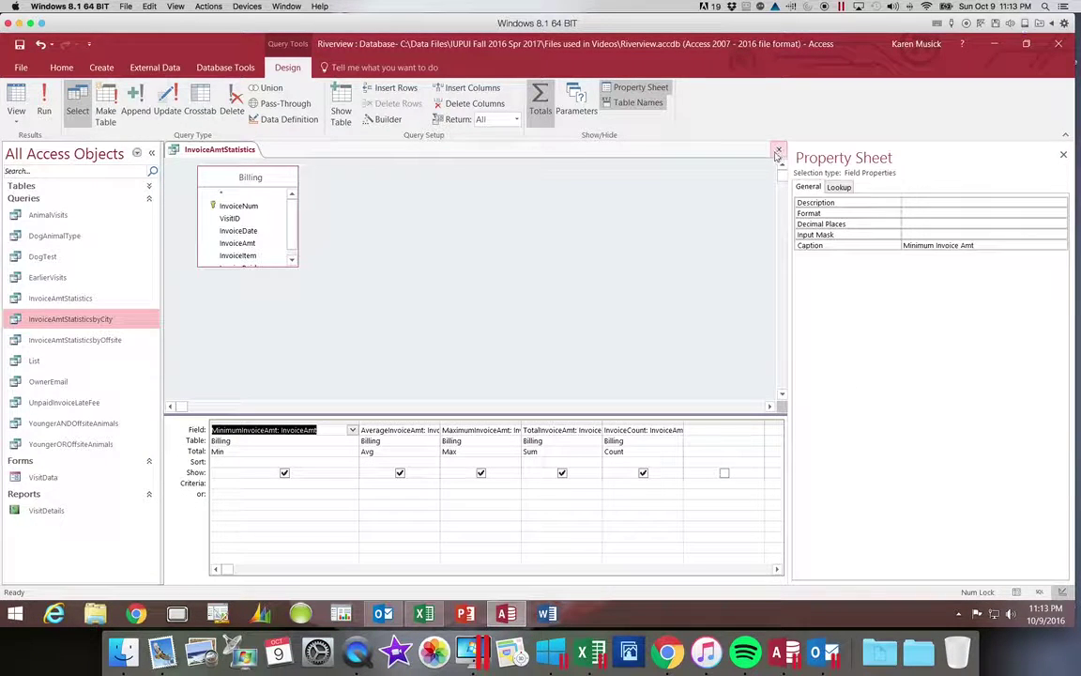